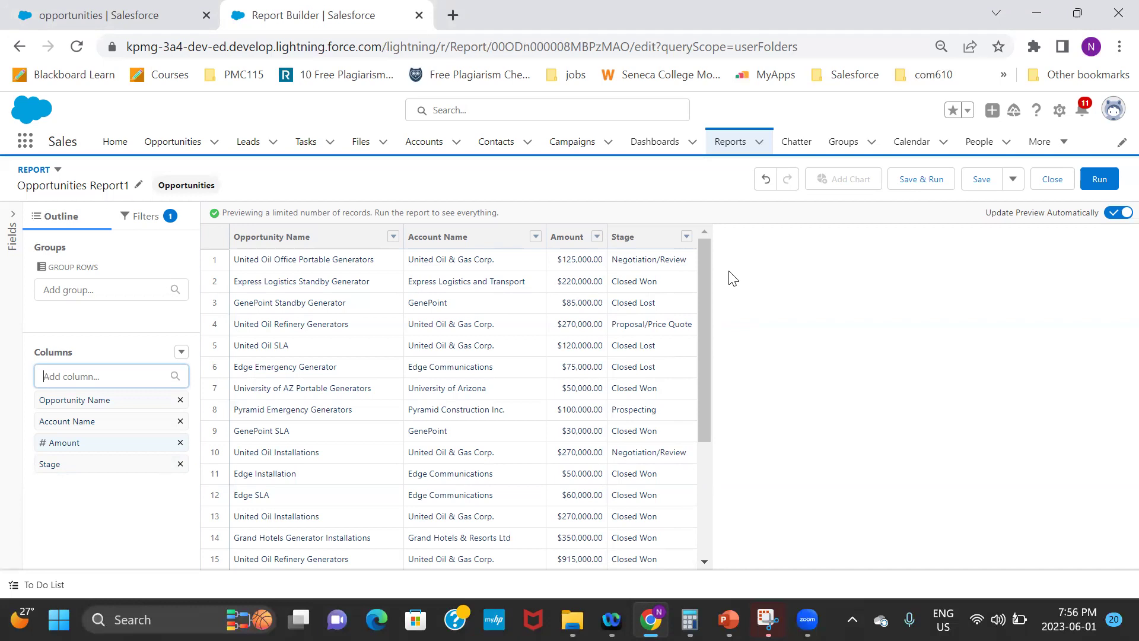
Step: Create a bucket column from the Stage field and name it Stages_Open/Closed
{"action": "left_click", "coordinate": [686, 238]}
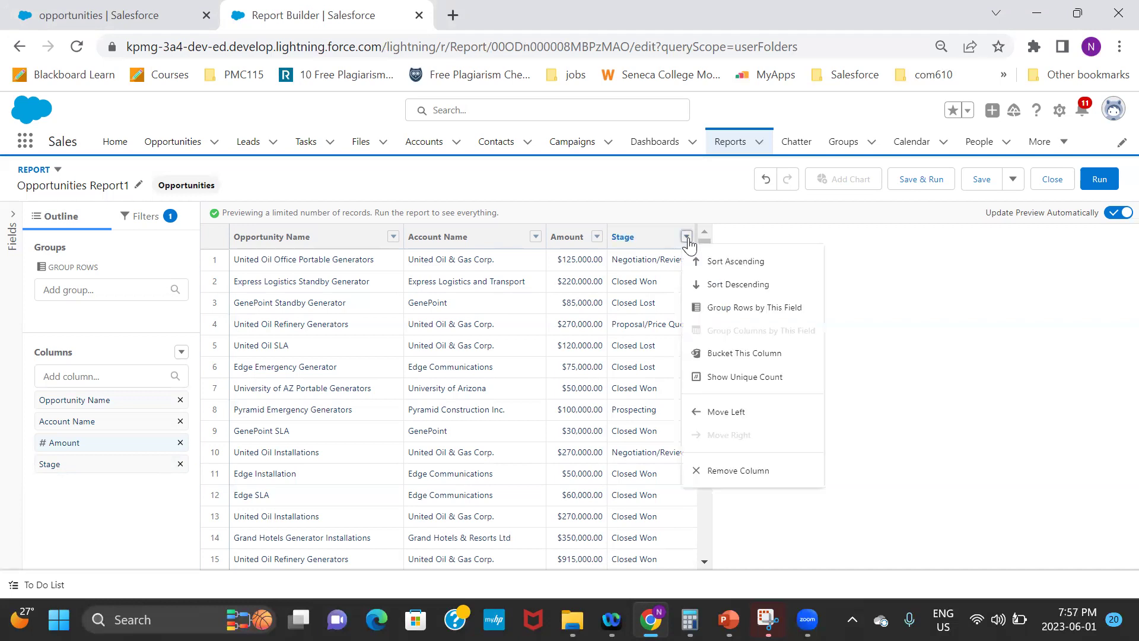
{"action": "left_click", "coordinate": [753, 354]}
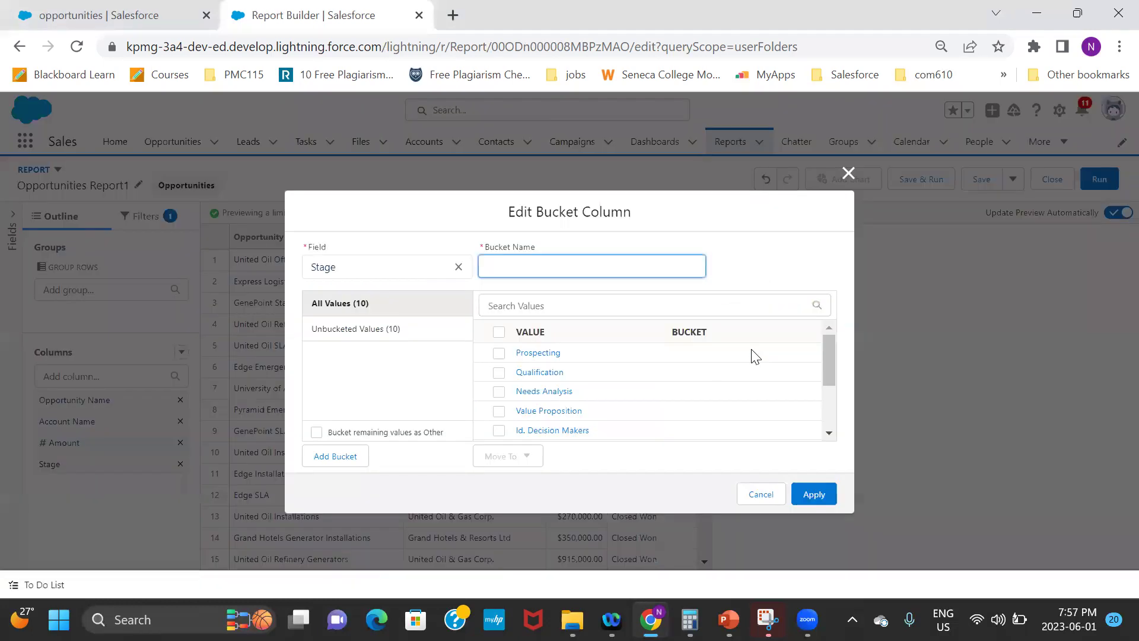
{"action": "type", "text": "Stages_Open/Closed"}
{"action": "left_click", "coordinate": [431, 368]}
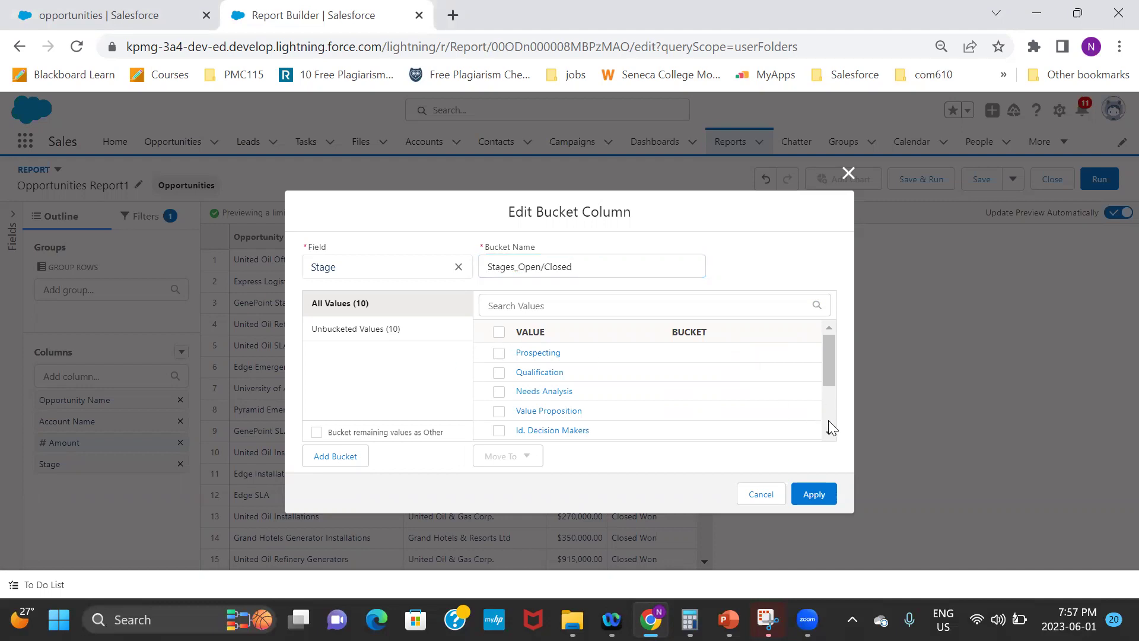
Step: Move all stage values except Closed Won and Closed Lost into a new bucket named Open
{"action": "left_click", "coordinate": [500, 333]}
{"action": "scroll", "coordinate": [832, 420], "scroll_direction": "down", "scroll_amount": 3}
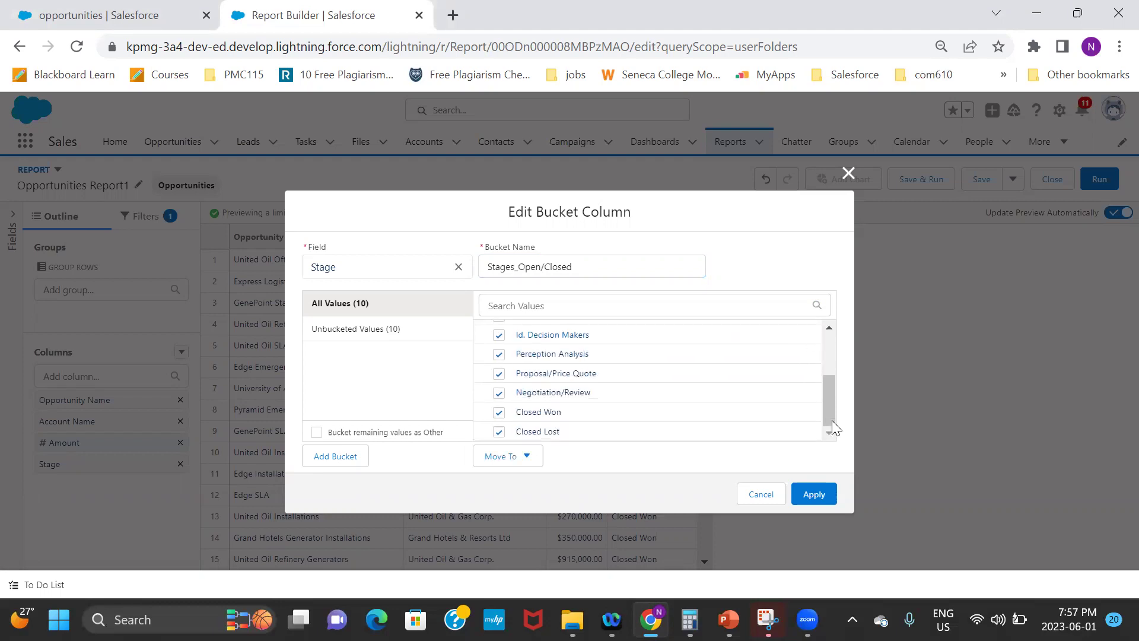
{"action": "left_click", "coordinate": [500, 412]}
{"action": "left_click", "coordinate": [500, 432]}
{"action": "left_click", "coordinate": [515, 458]}
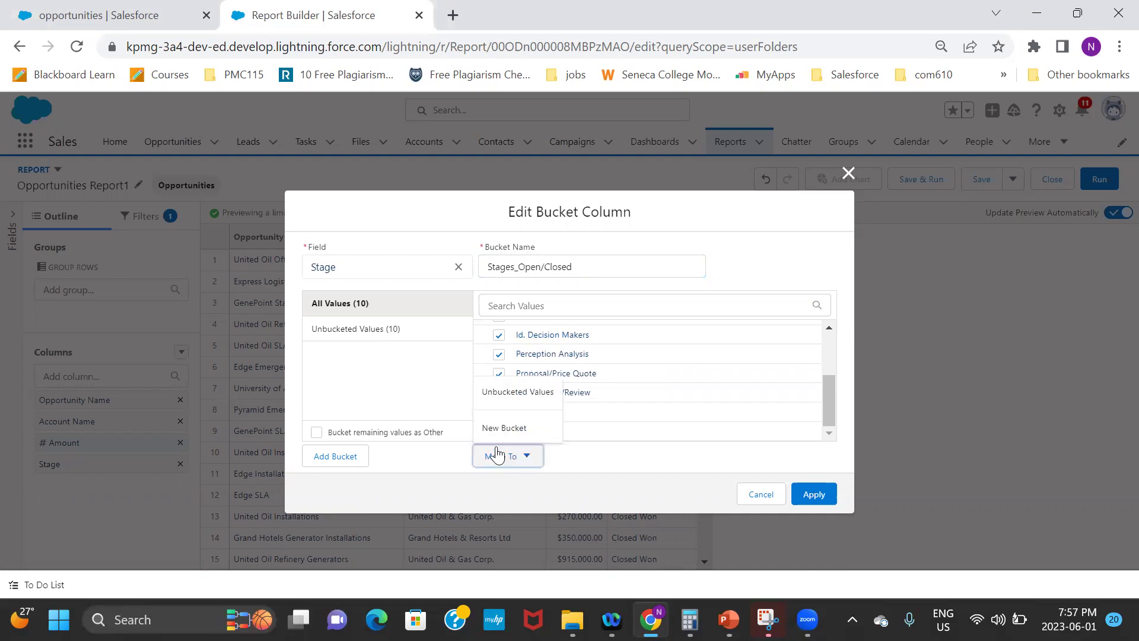
{"action": "left_click", "coordinate": [516, 428]}
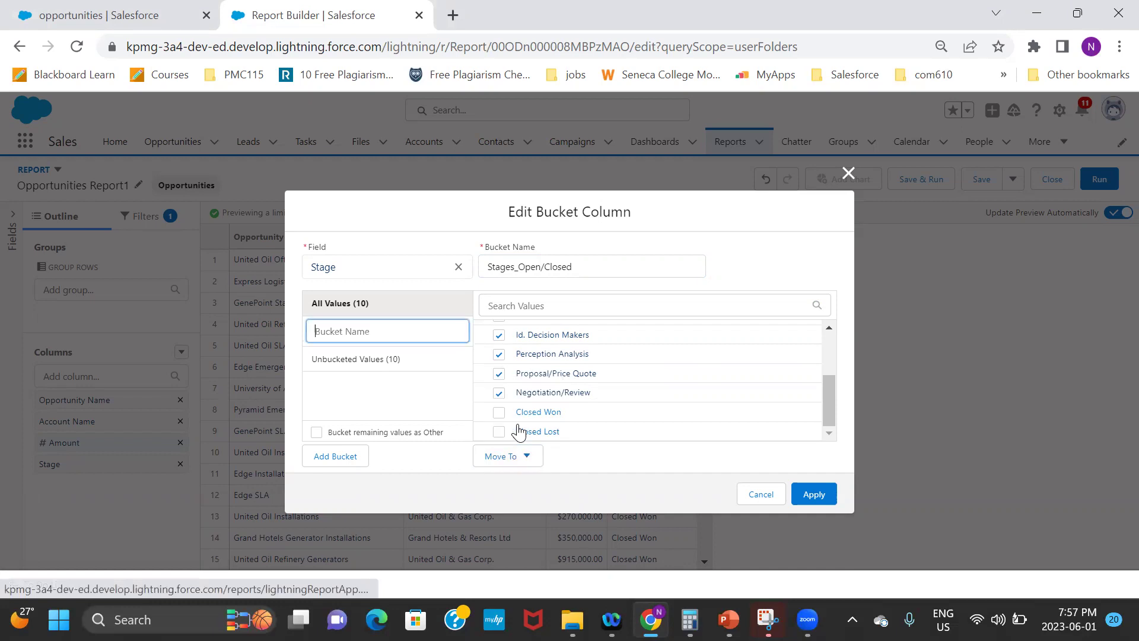
{"action": "type", "text": "Opem"}
{"action": "type", "text": "n"}
{"action": "key", "text": "Return"}
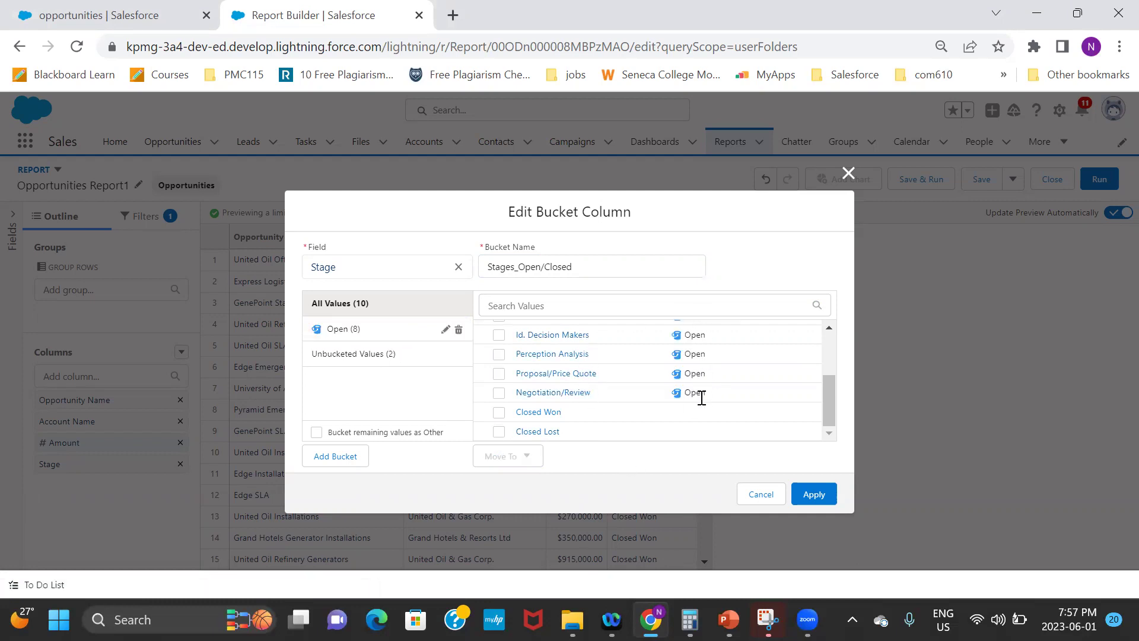
Step: Move the Closed Won stage value into a new bucket named Closed Won
{"action": "left_click", "coordinate": [500, 413]}
{"action": "left_click", "coordinate": [525, 456]}
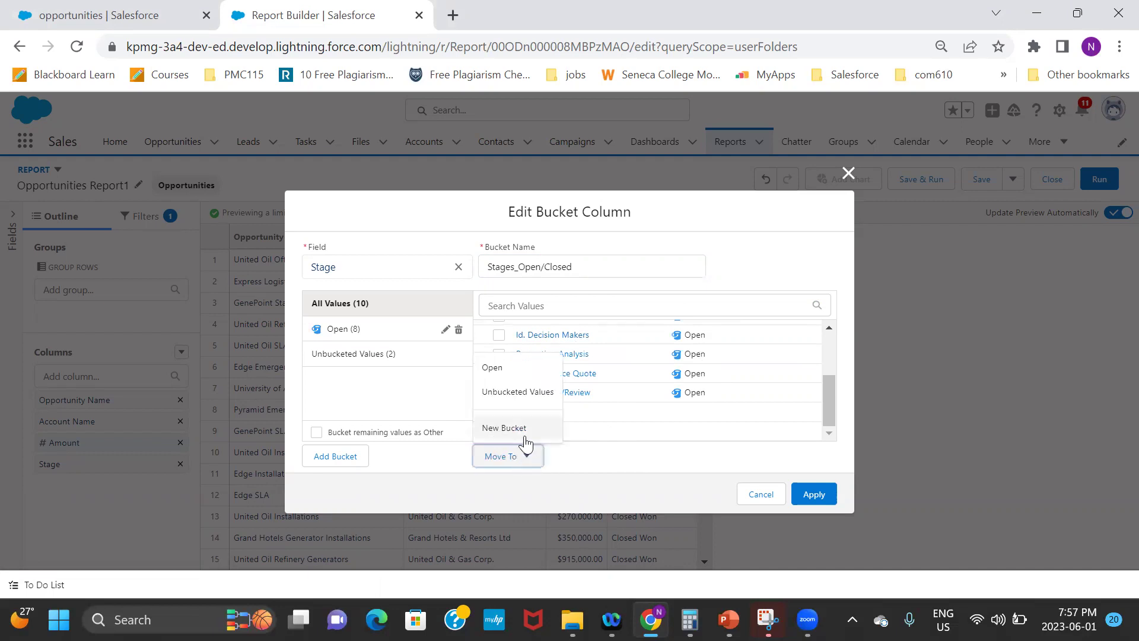
{"action": "left_click", "coordinate": [525, 434]}
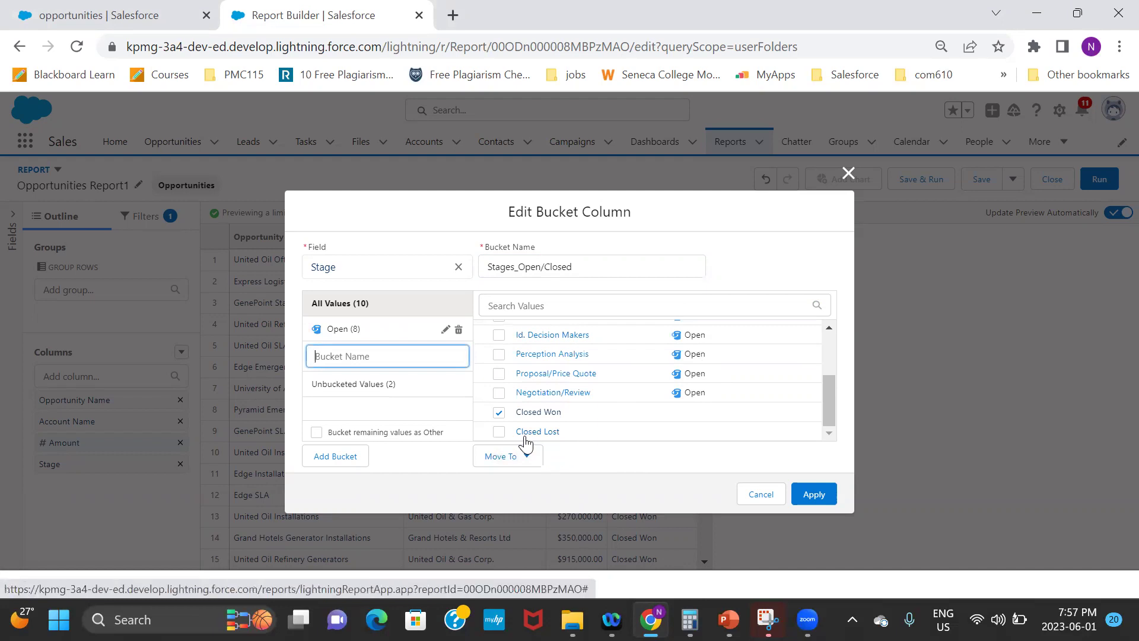
{"action": "type", "text": "Closed Won"}
{"action": "key", "text": "Return"}
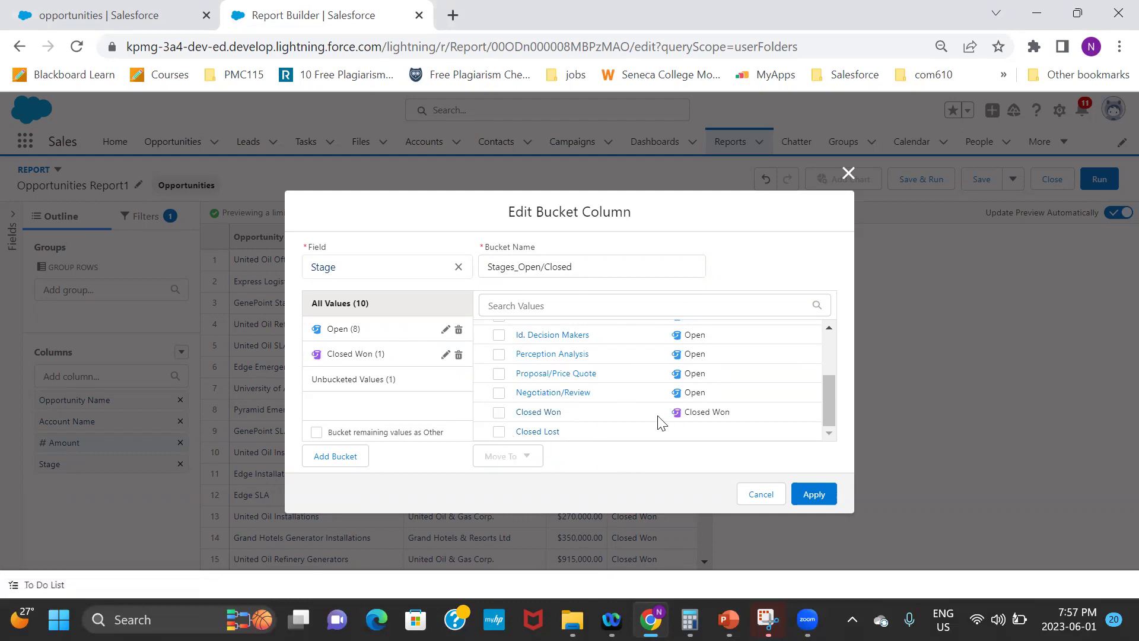
Step: Move the Closed Lost stage value into a new bucket named Closed Lost and apply the bucket column
{"action": "left_click", "coordinate": [498, 431]}
{"action": "left_click", "coordinate": [520, 456]}
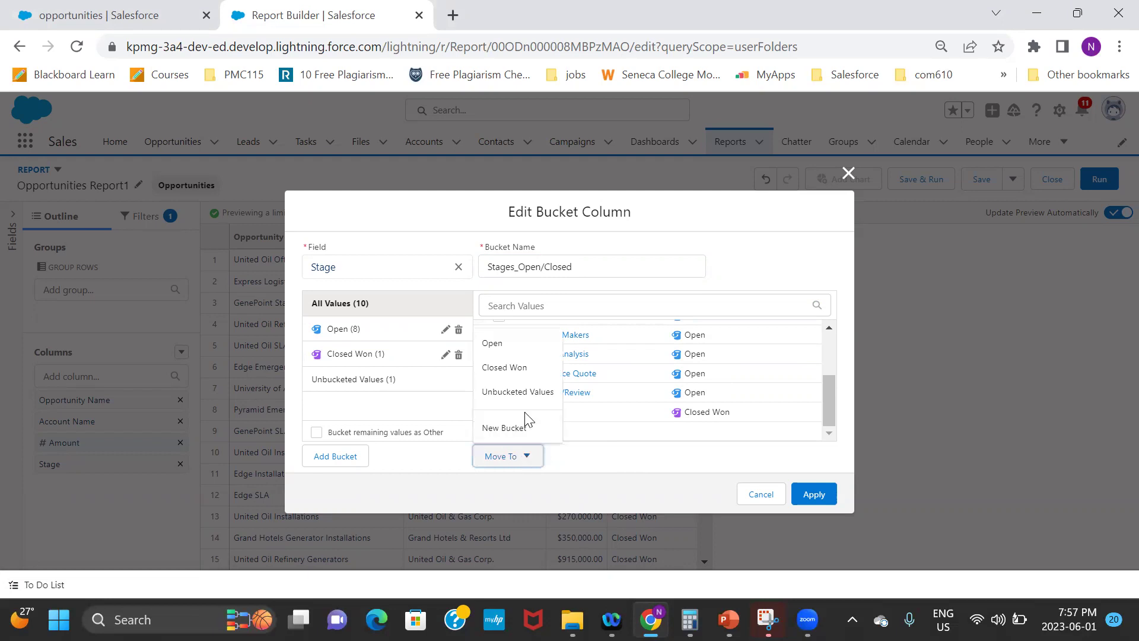
{"action": "left_click", "coordinate": [527, 432]}
{"action": "type", "text": "C"}
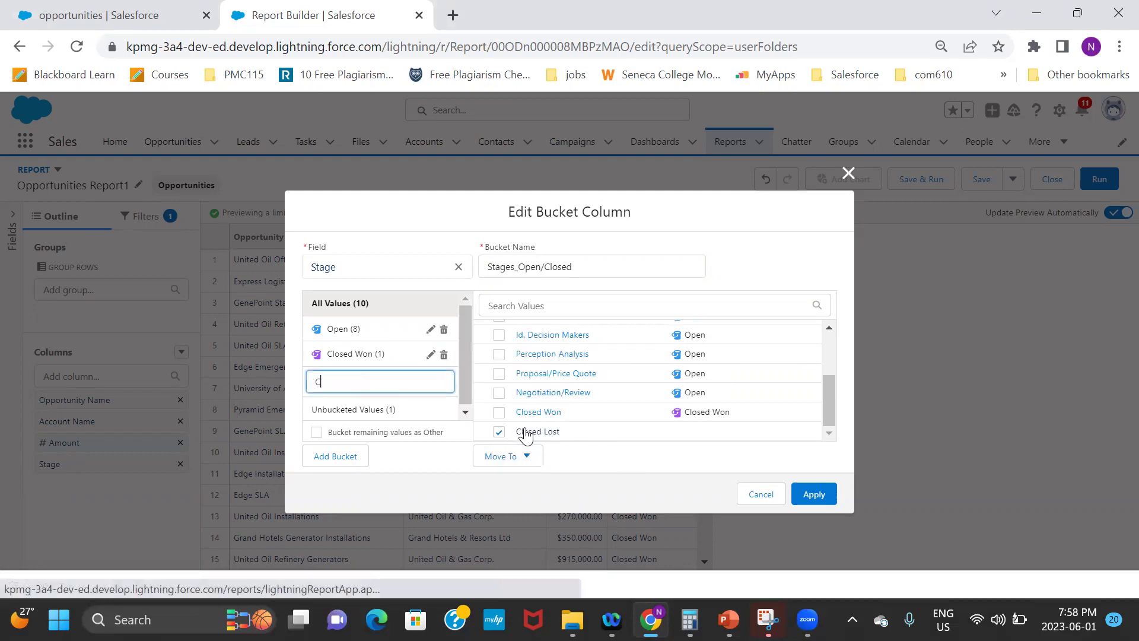
{"action": "type", "text": "losed Lost"}
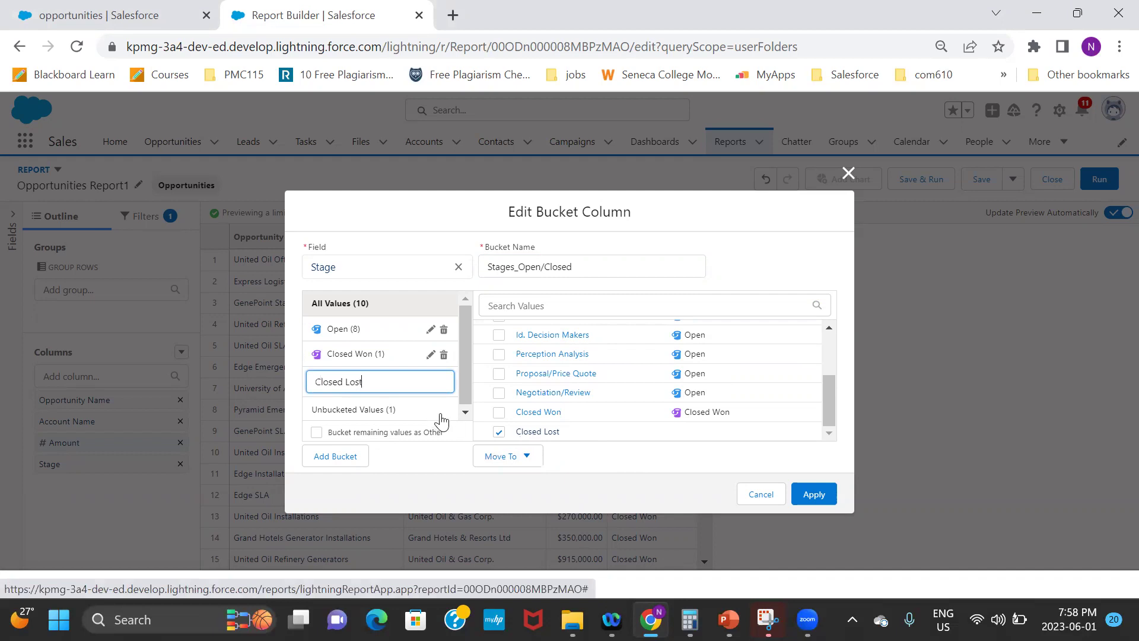
{"action": "left_click", "coordinate": [624, 455]}
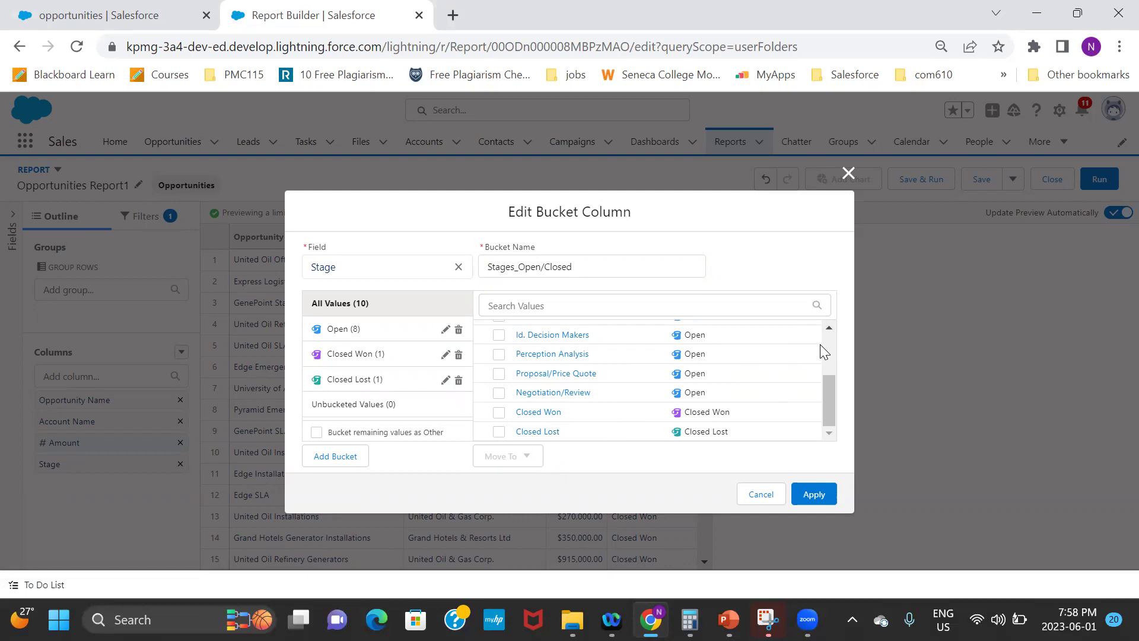
{"action": "left_click", "coordinate": [819, 497]}
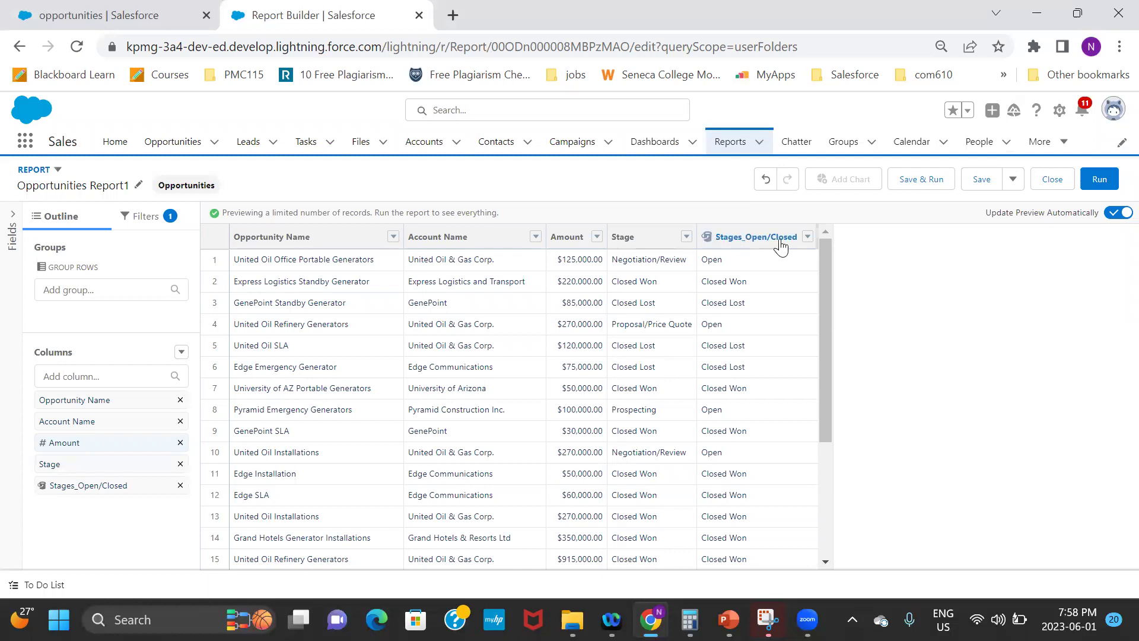
Step: Group the report rows by the Stages_Open/Closed bucket field
{"action": "left_click", "coordinate": [114, 295]}
{"action": "type", "text": "stages"}
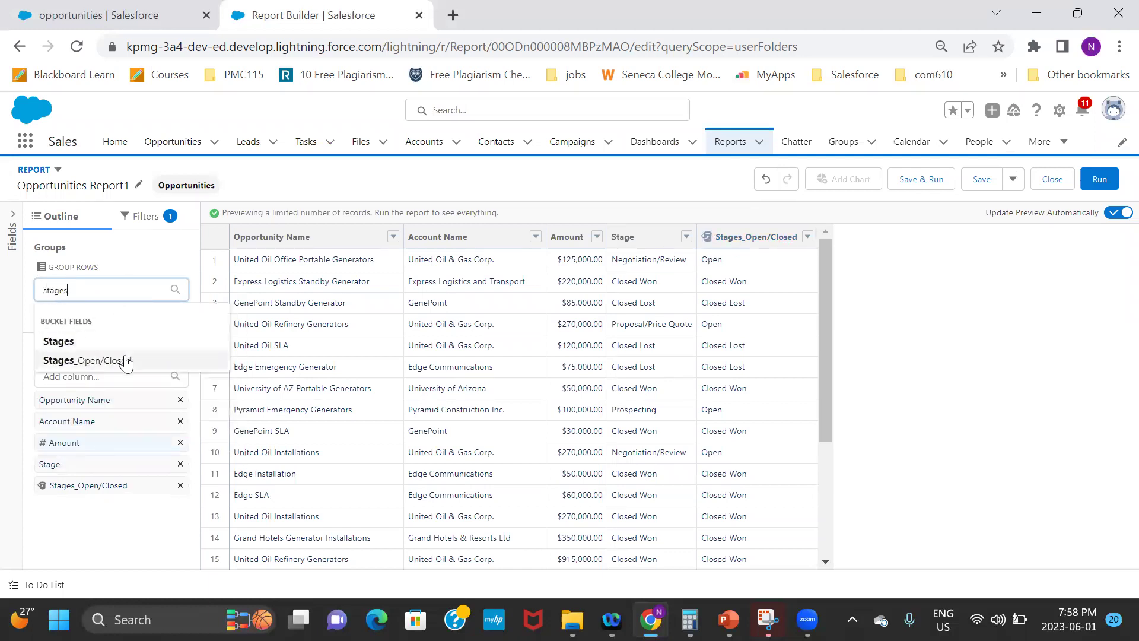
{"action": "left_click", "coordinate": [126, 361]}
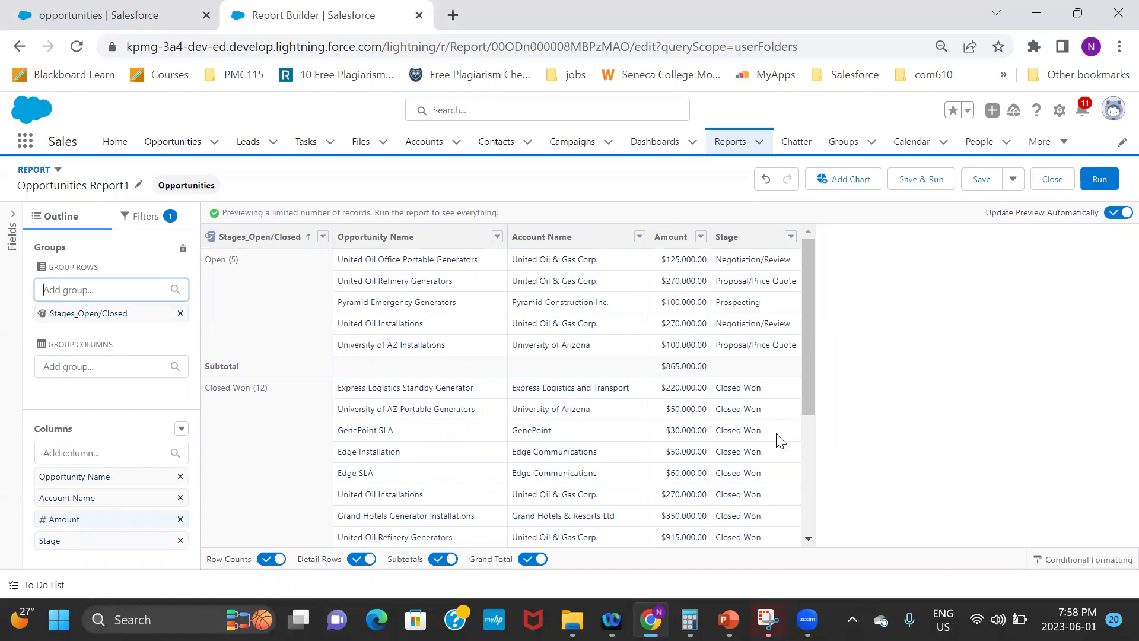
Step: Review the grouped rows and subtotals, the summarize options of the Amount column, and the report's filters
{"action": "left_click", "coordinate": [810, 512]}
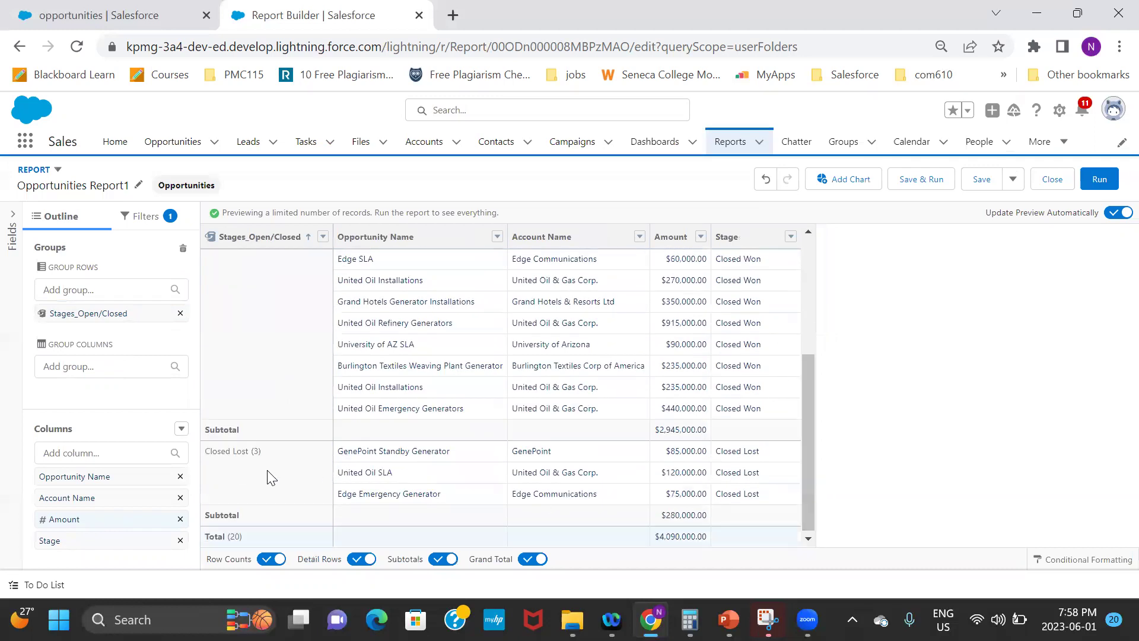
{"action": "left_click", "coordinate": [806, 247]}
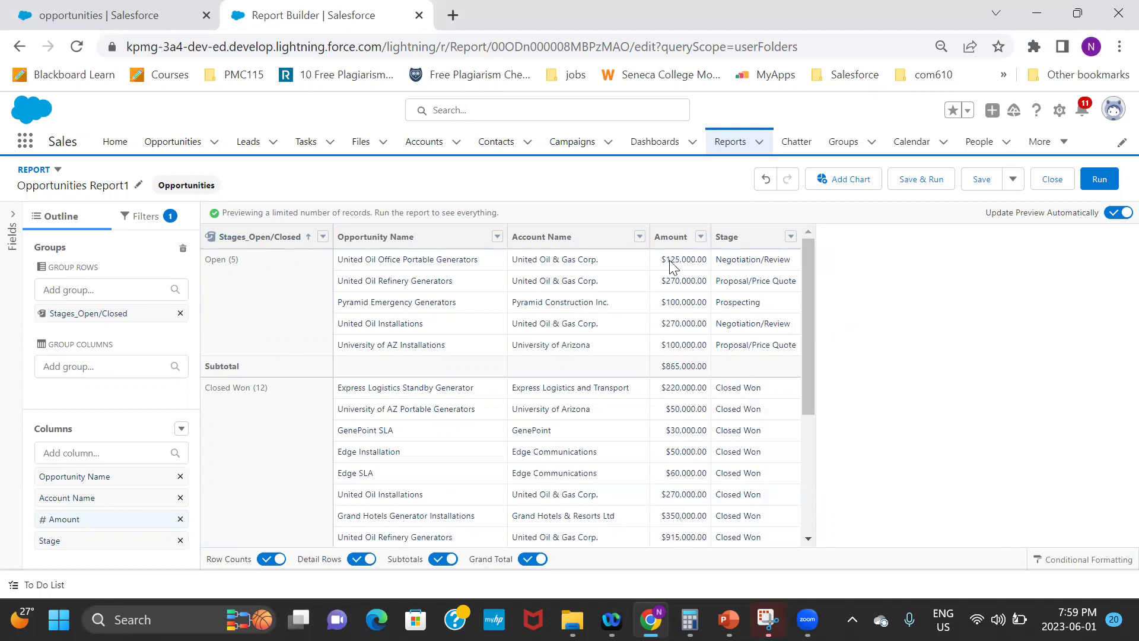
{"action": "left_click", "coordinate": [701, 237]}
{"action": "mouse_move", "coordinate": [780, 356]}
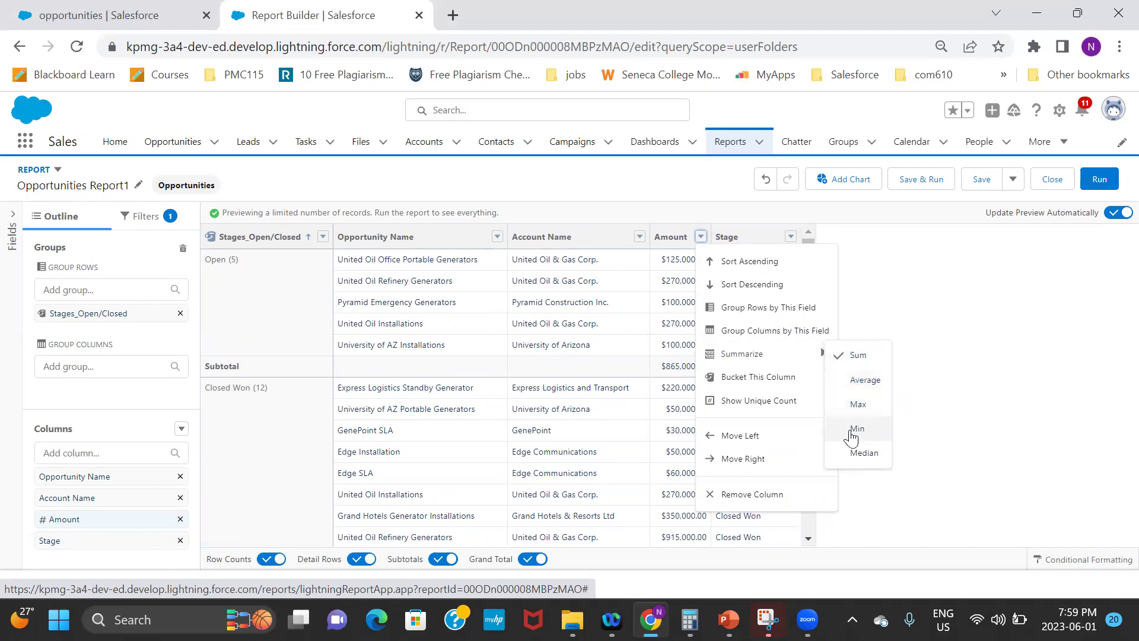
{"action": "left_click", "coordinate": [964, 375]}
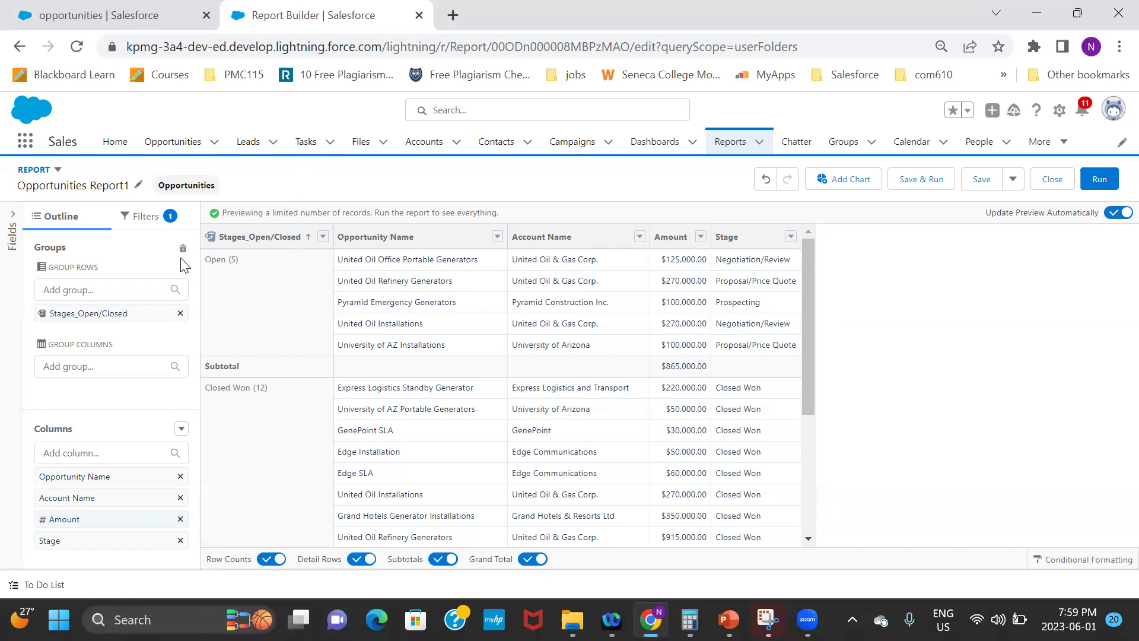
{"action": "left_click", "coordinate": [145, 227]}
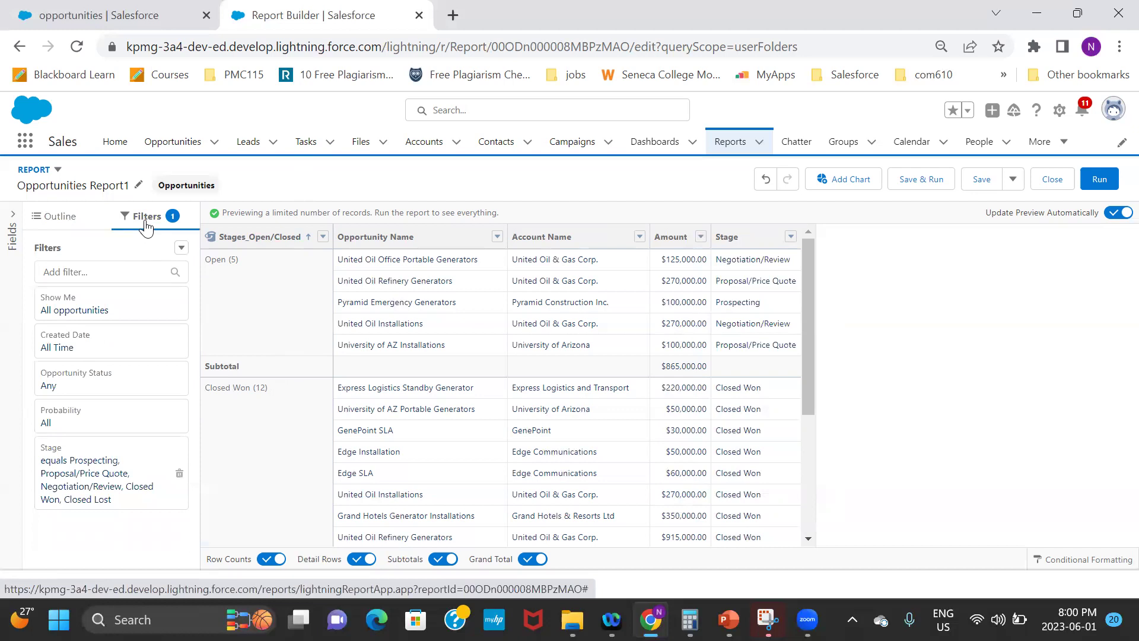
{"action": "left_click", "coordinate": [55, 217]}
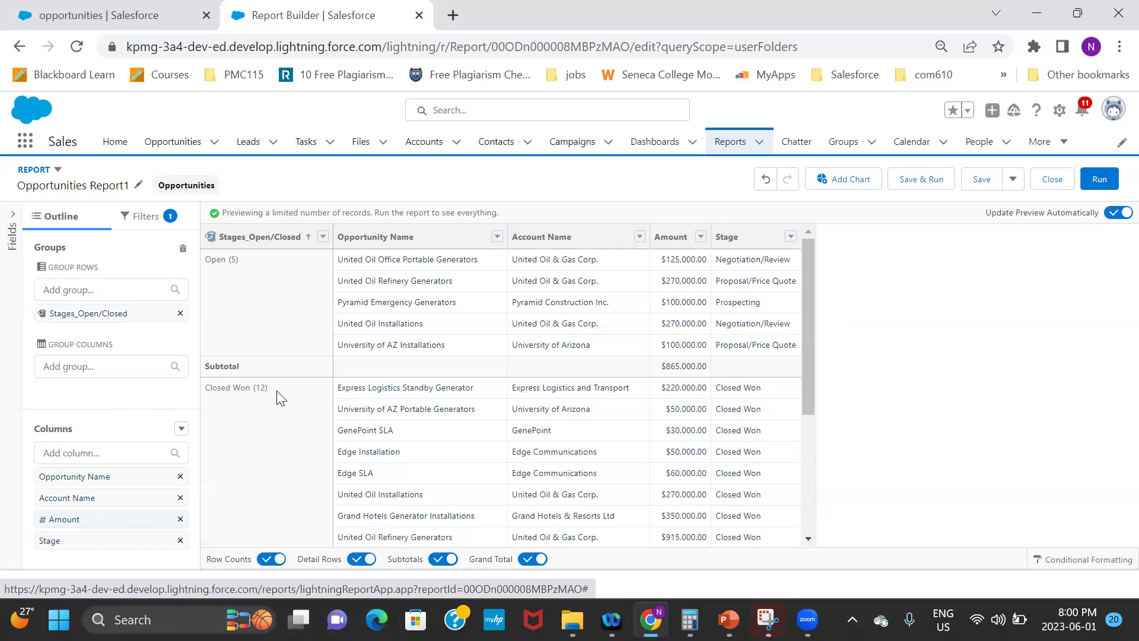
{"action": "left_click", "coordinate": [181, 429]}
{"action": "left_click", "coordinate": [926, 276]}
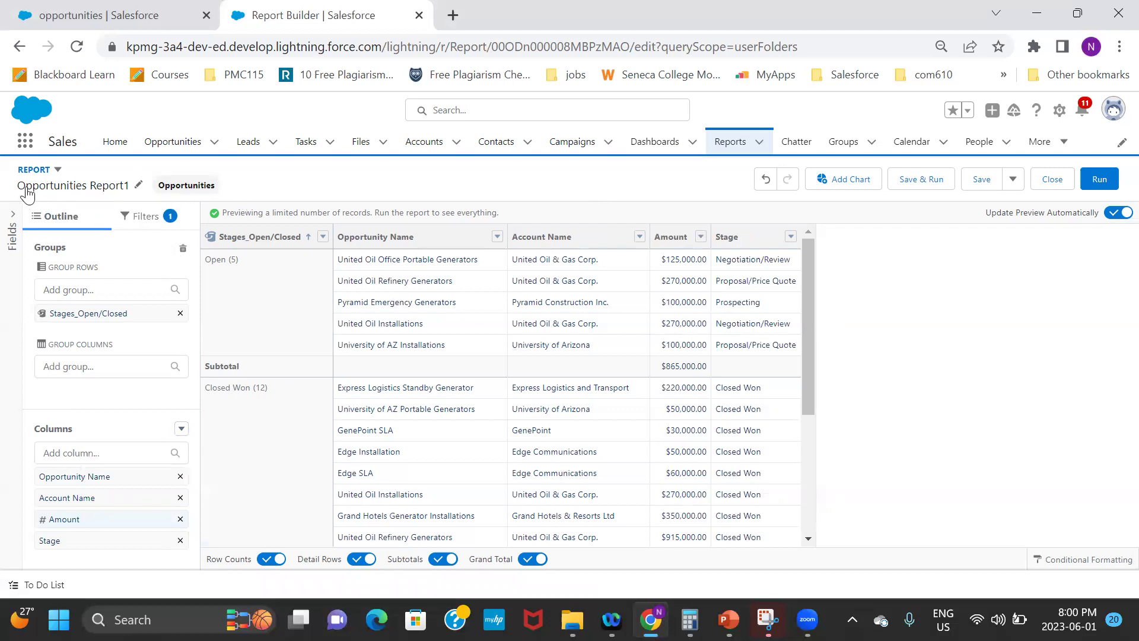
{"action": "left_click", "coordinate": [181, 428]}
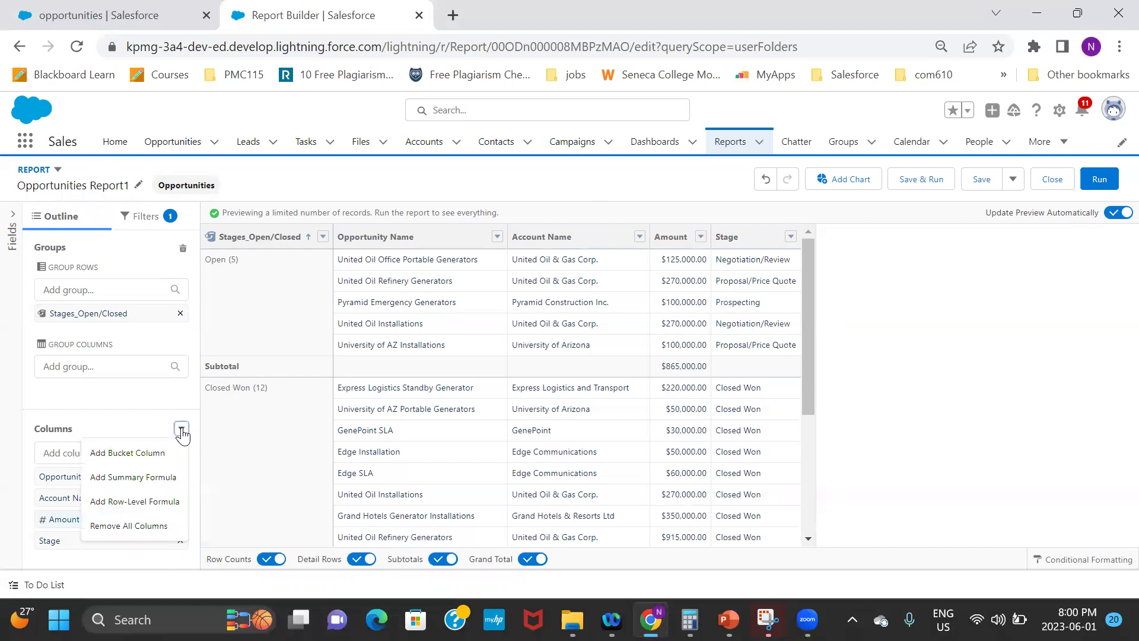
{"action": "left_click", "coordinate": [162, 478]}
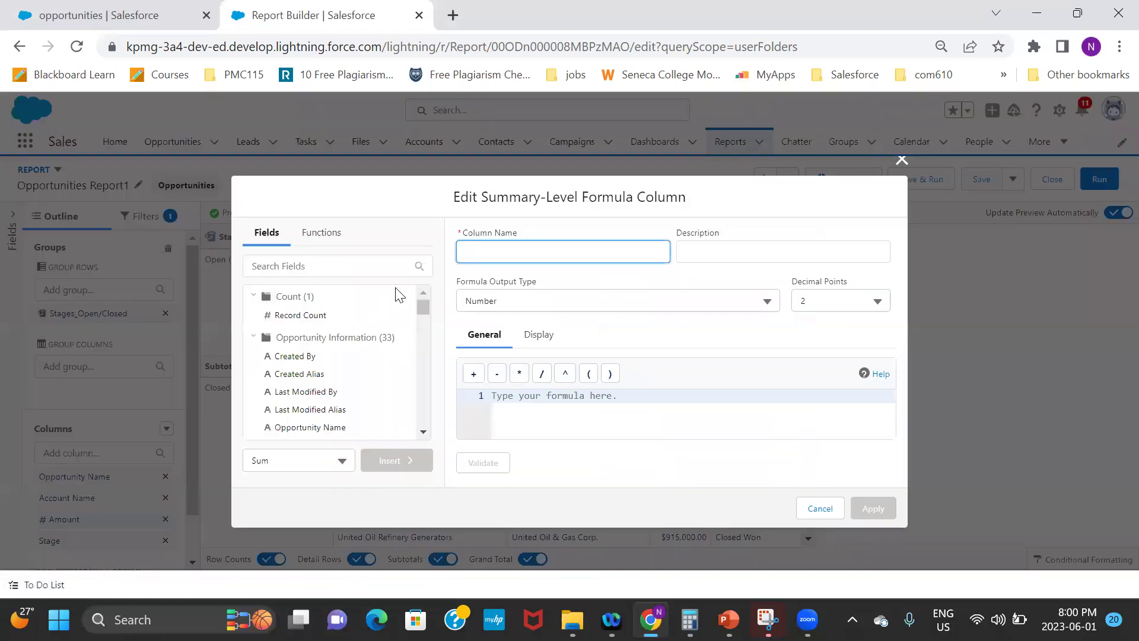
{"action": "left_click", "coordinate": [325, 233]}
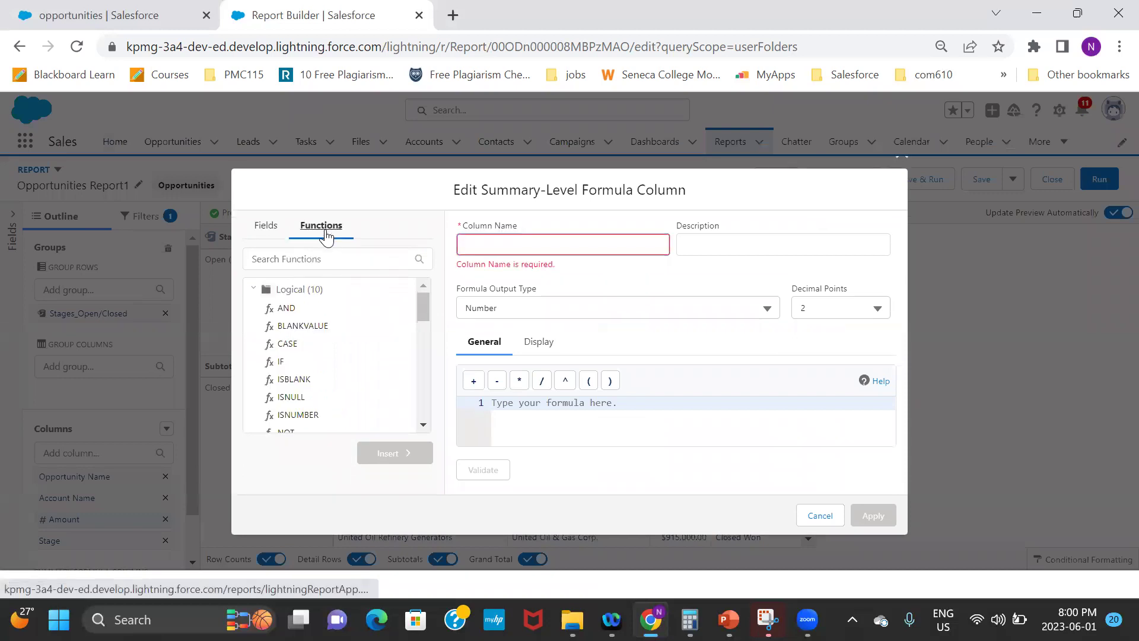
{"action": "left_click", "coordinate": [329, 266]}
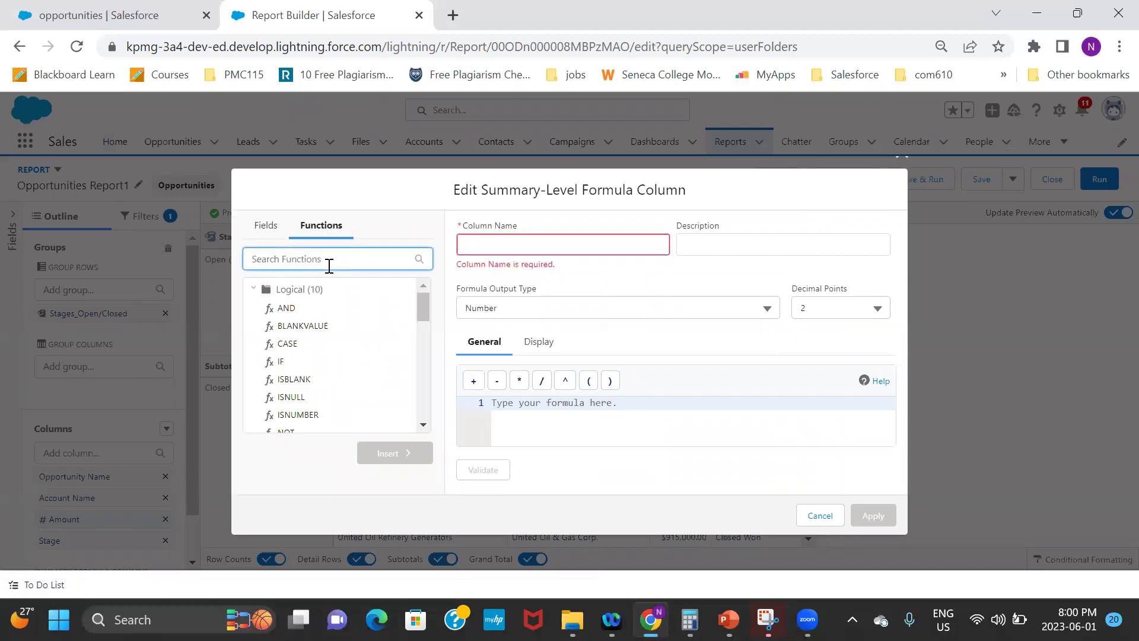
{"action": "left_click", "coordinate": [900, 157]}
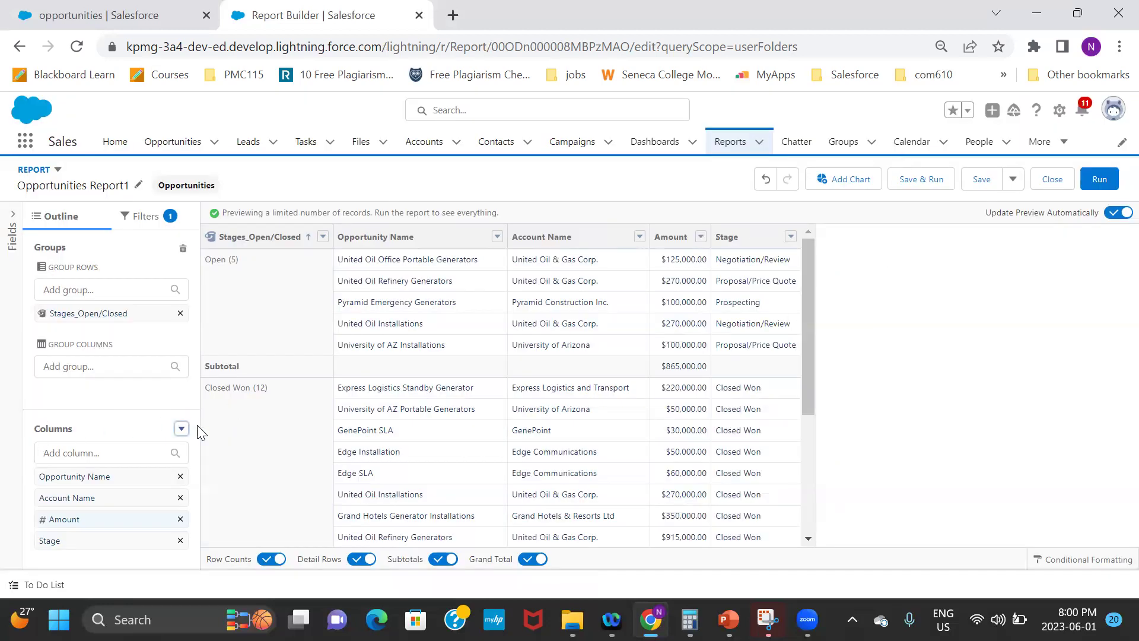
Step: Add a summary formula column to the report and name it Ratio Of Stages
{"action": "left_click", "coordinate": [180, 429]}
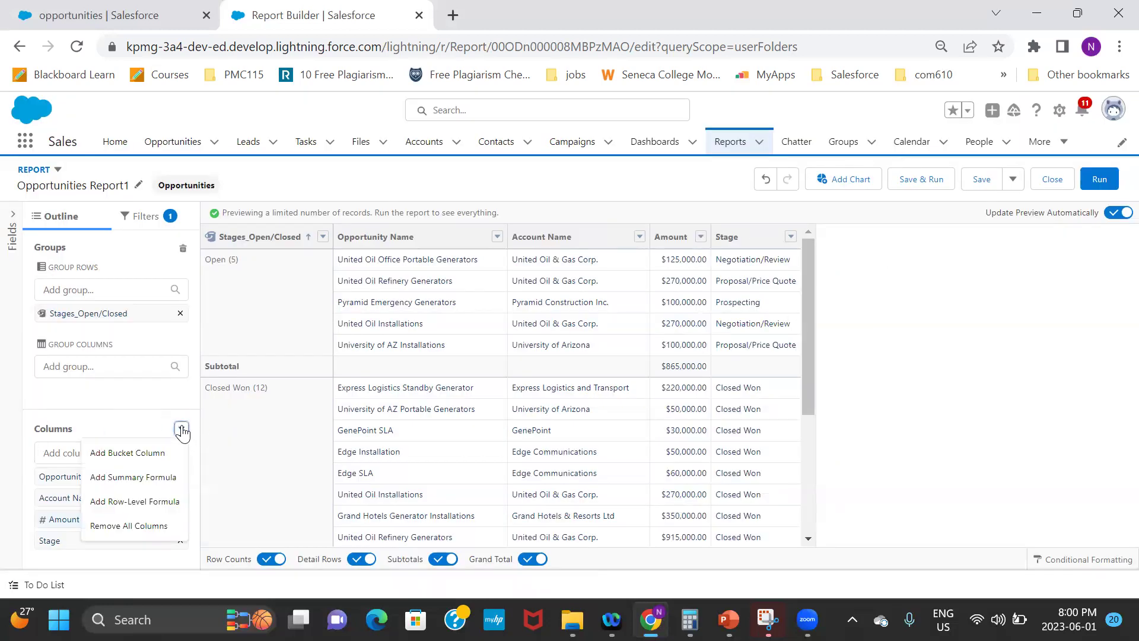
{"action": "left_click", "coordinate": [144, 478]}
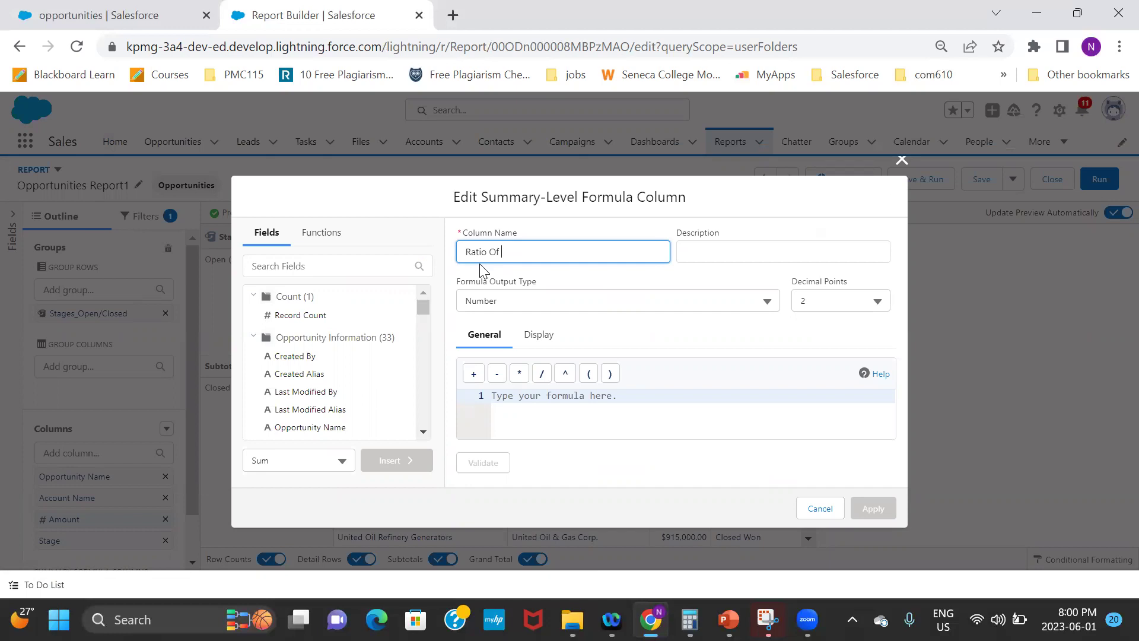
{"action": "type", "text": "Stagex"}
{"action": "key", "text": "BackSpace"}
{"action": "type", "text": "s"}
Step: Find the PARENTGROUPVAL function and insert it into the Ratio Of Stages formula
{"action": "left_click", "coordinate": [338, 265]}
{"action": "left_click", "coordinate": [321, 248]}
{"action": "left_click", "coordinate": [328, 265]}
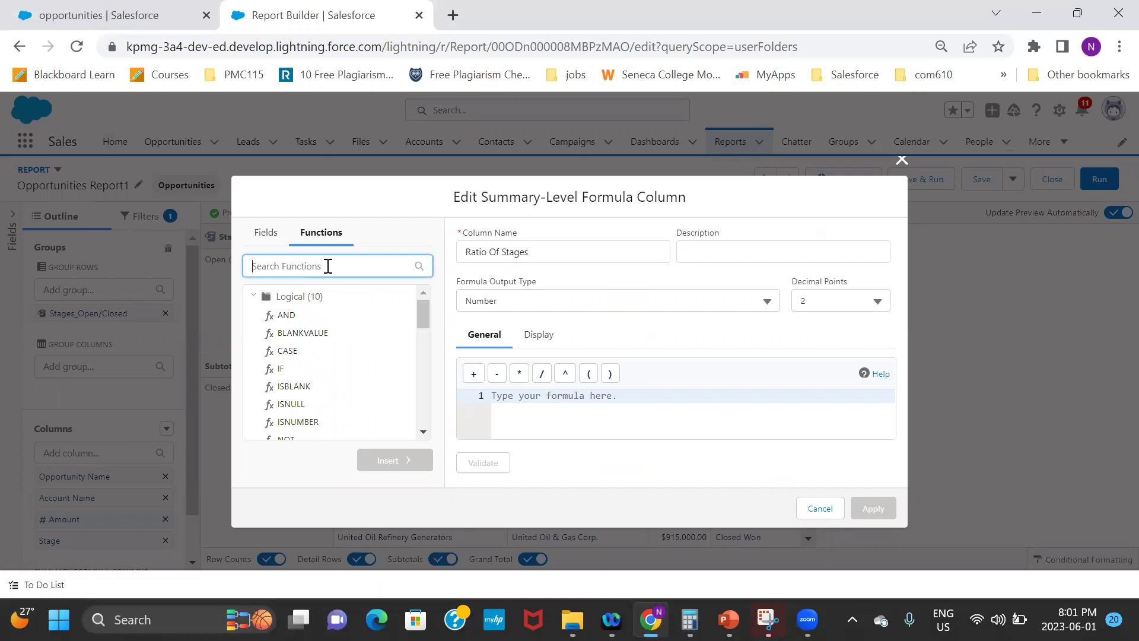
{"action": "type", "text": "paren"}
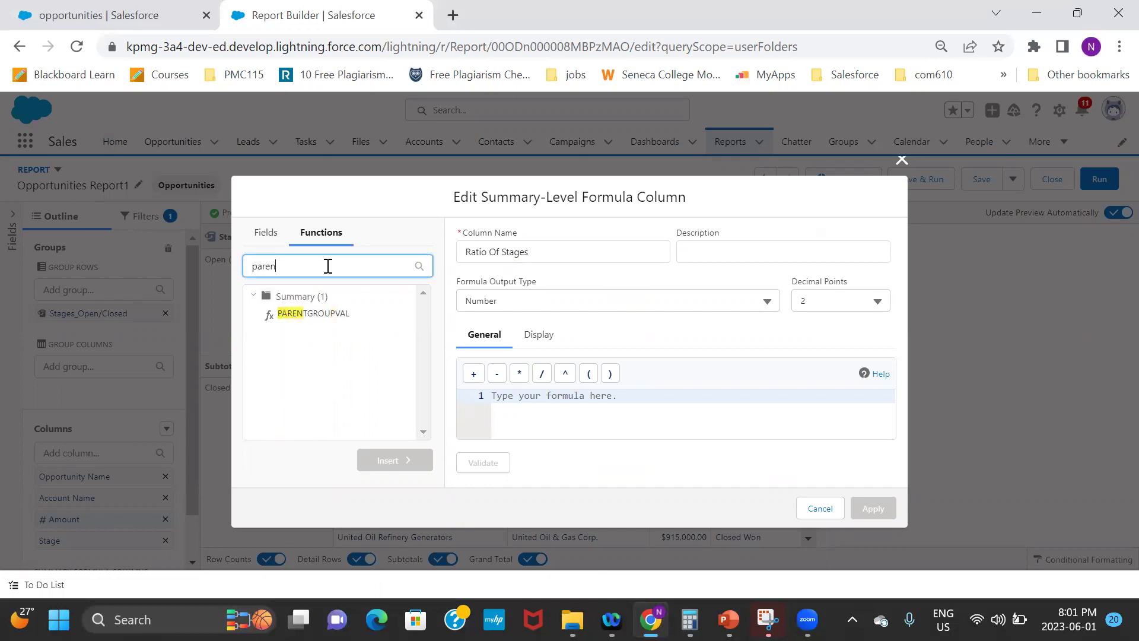
{"action": "left_click", "coordinate": [335, 314]}
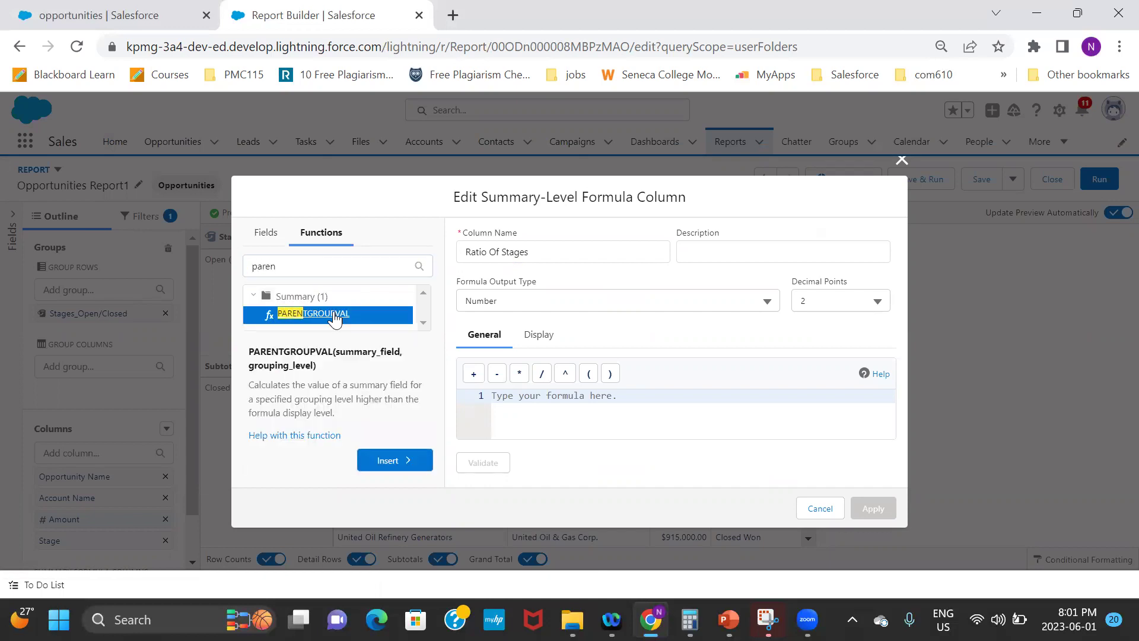
{"action": "left_click", "coordinate": [392, 460]}
Step: Replace the first argument placeholder of PARENTGROUPVAL with the Record Count field
{"action": "double_click", "coordinate": [601, 396]}
{"action": "key", "text": "BackSpace"}
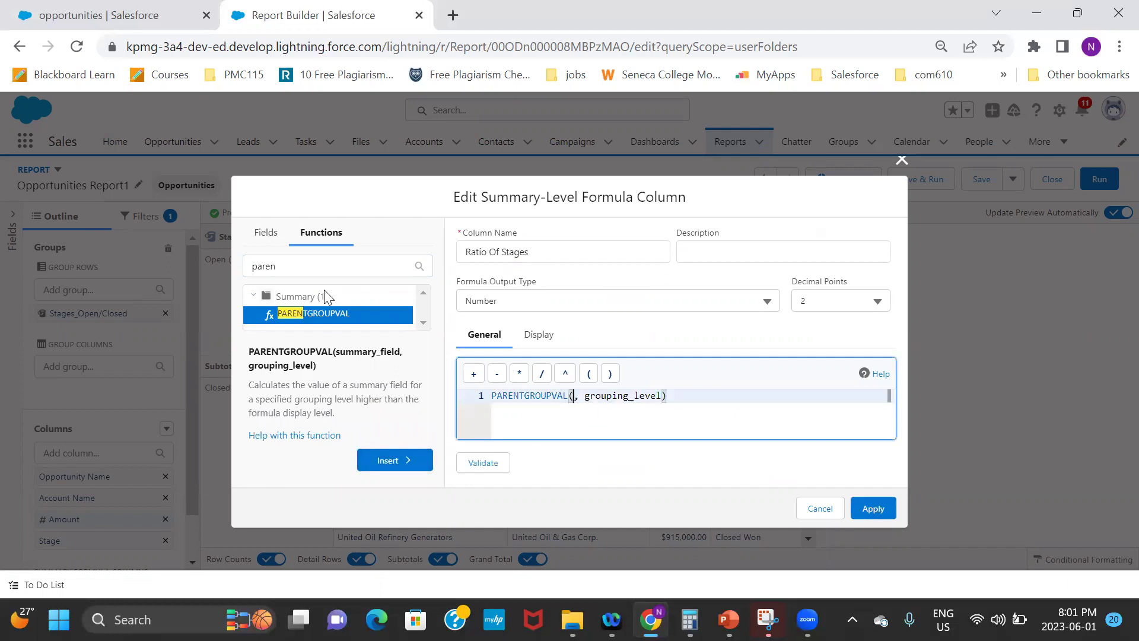
{"action": "left_click", "coordinate": [284, 270]}
{"action": "key", "text": "ctrl+a"}
{"action": "key", "text": "BackSpace"}
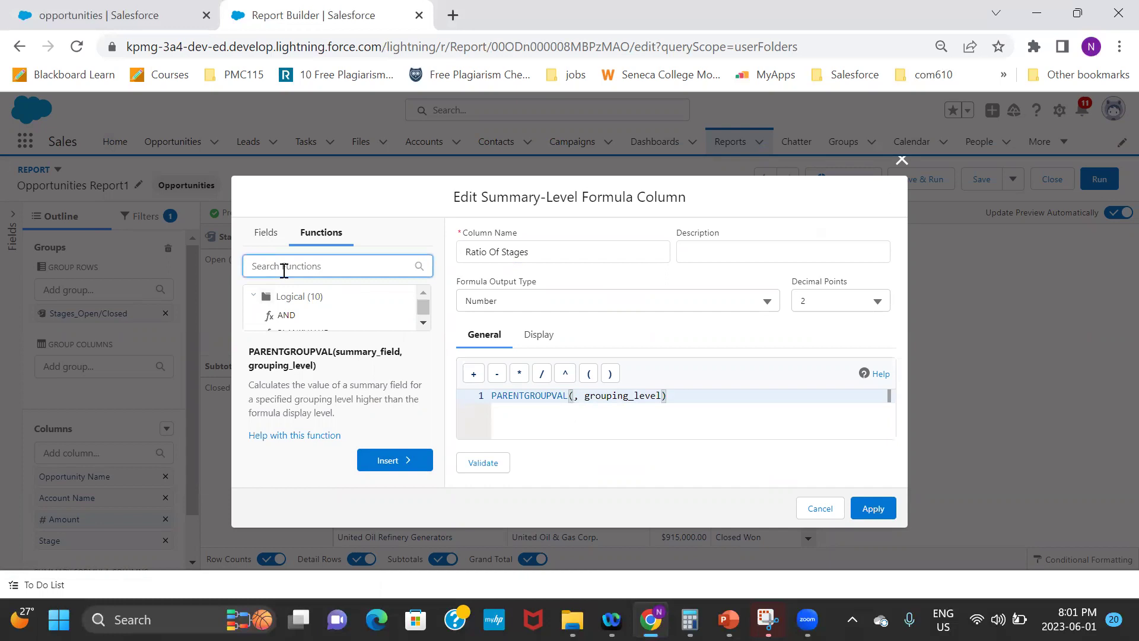
{"action": "left_click", "coordinate": [267, 240]}
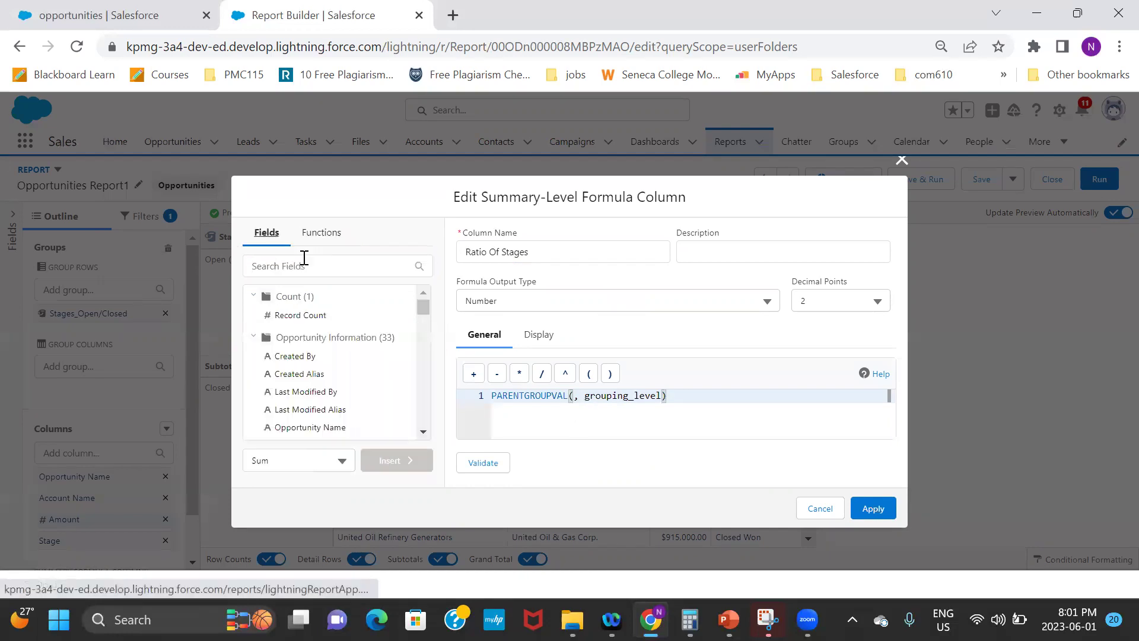
{"action": "left_click", "coordinate": [308, 318]}
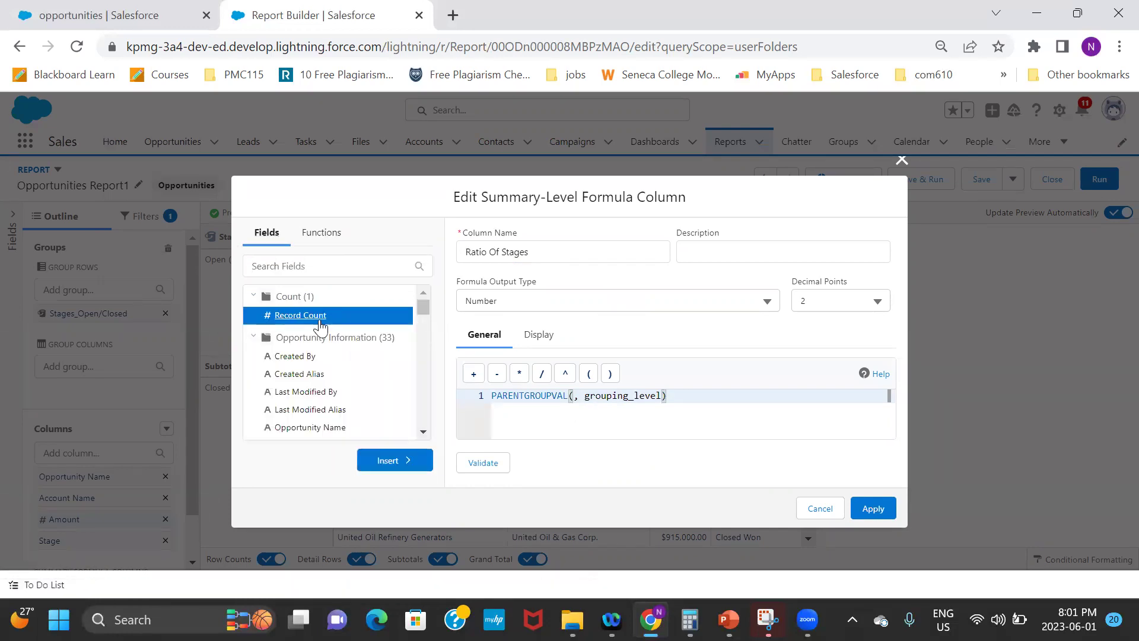
{"action": "left_click", "coordinate": [384, 462]}
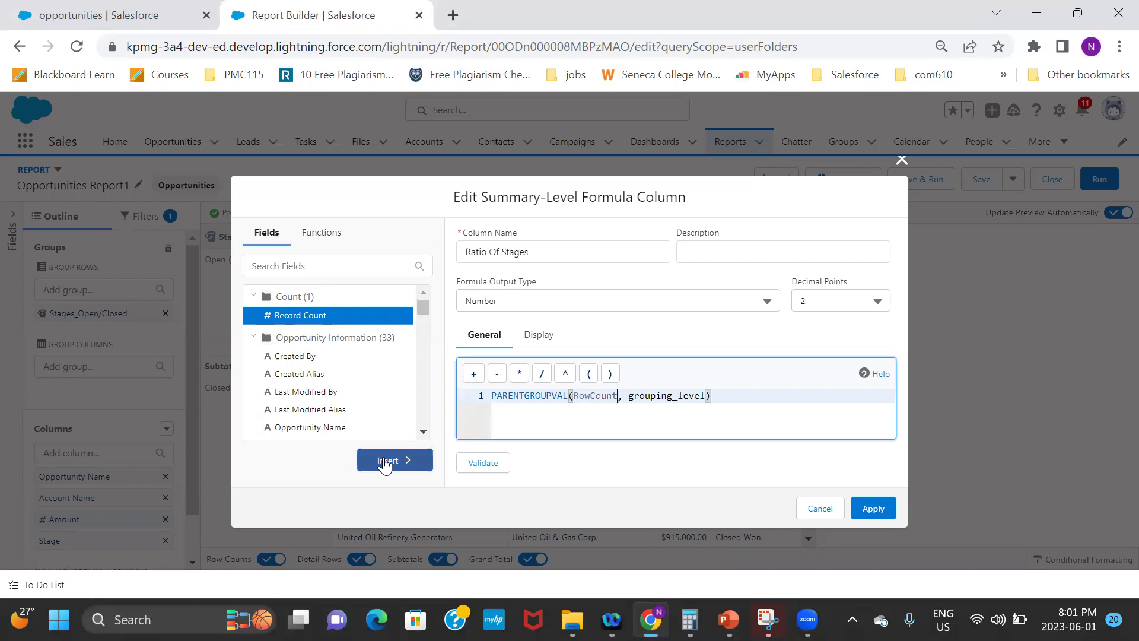
Step: Replace the grouping_level placeholder in the formula with GRAND_SUMMARY
{"action": "double_click", "coordinate": [669, 395]}
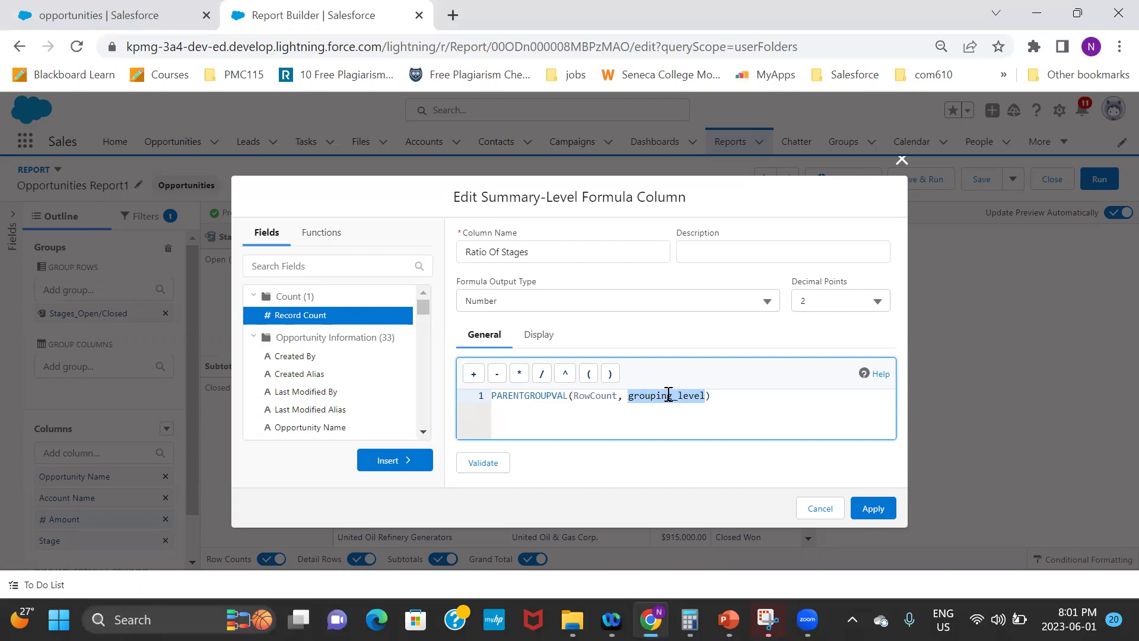
{"action": "key", "text": "BackSpace"}
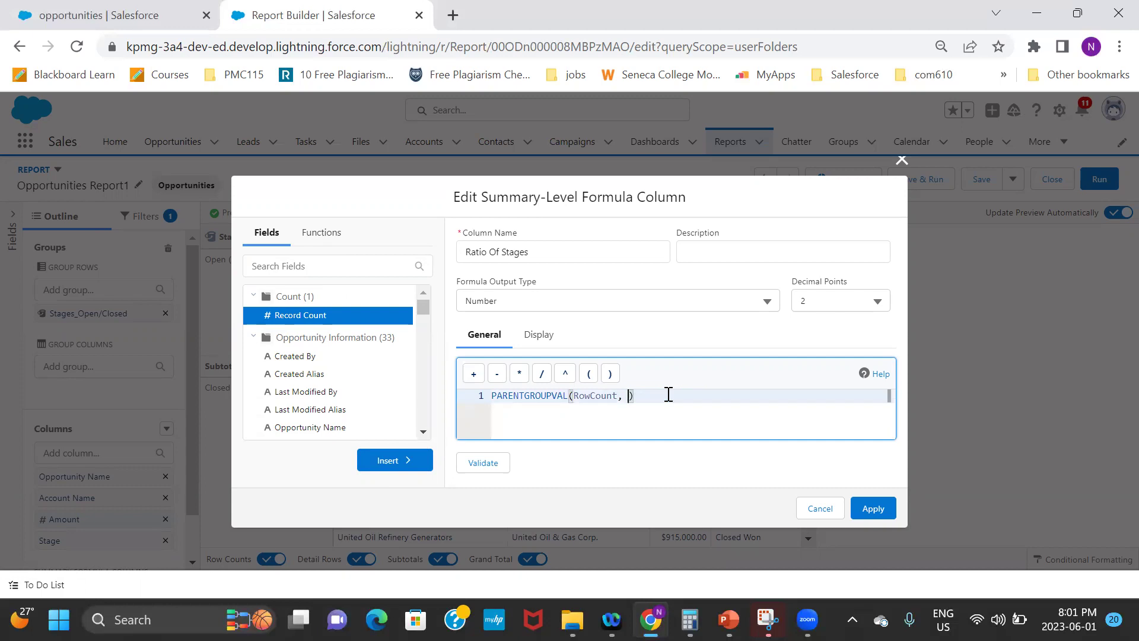
{"action": "type", "text": "GRAND_SUMMARY"}
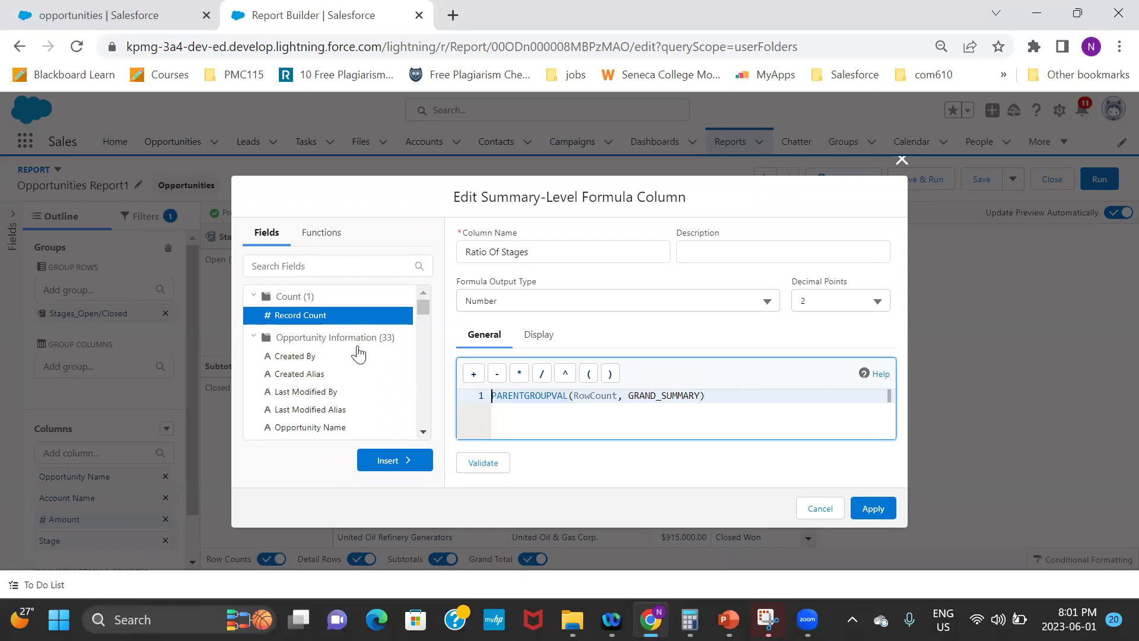
Step: Put Record Count and a division operator before the function so the formula reads RowCount/PARENTGROUPVAL(RowCount, GRAND_SUMMARY)
{"action": "left_click", "coordinate": [336, 326]}
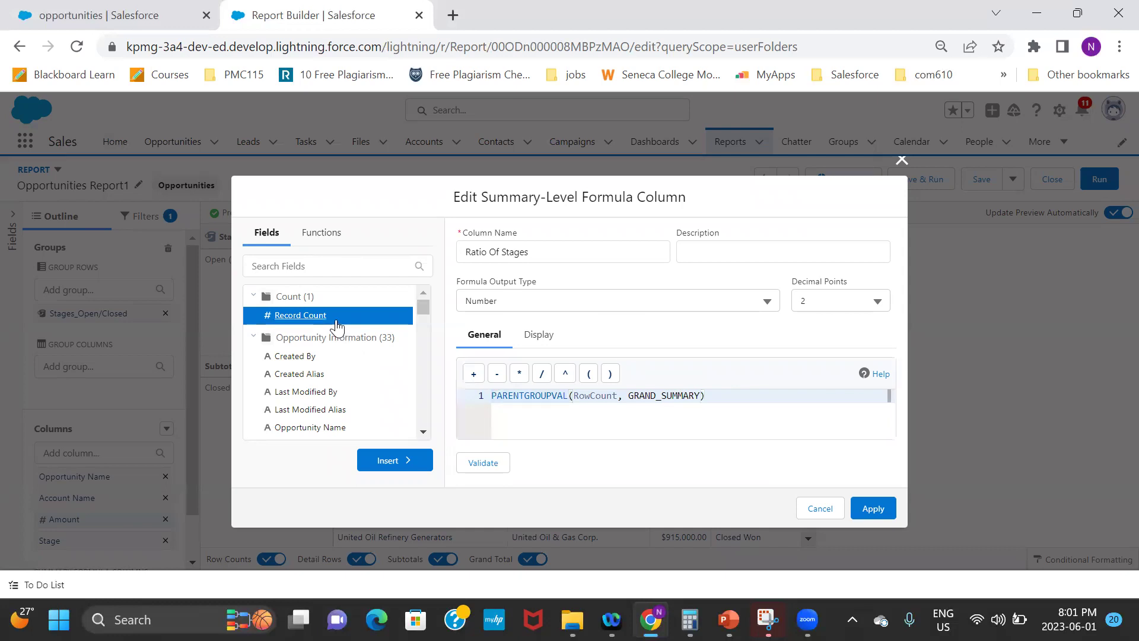
{"action": "left_click", "coordinate": [398, 459]}
{"action": "left_click", "coordinate": [541, 373]}
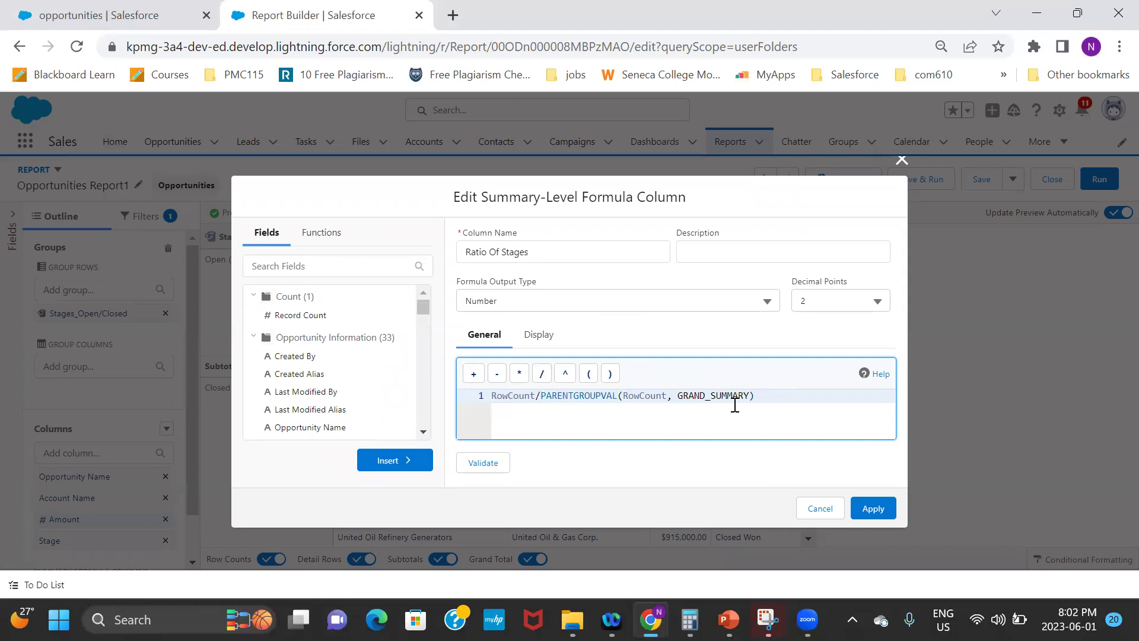
Step: Set the formula to display for specific groups using the Stages_Open/Closed row group, and apply it
{"action": "left_click", "coordinate": [874, 506]}
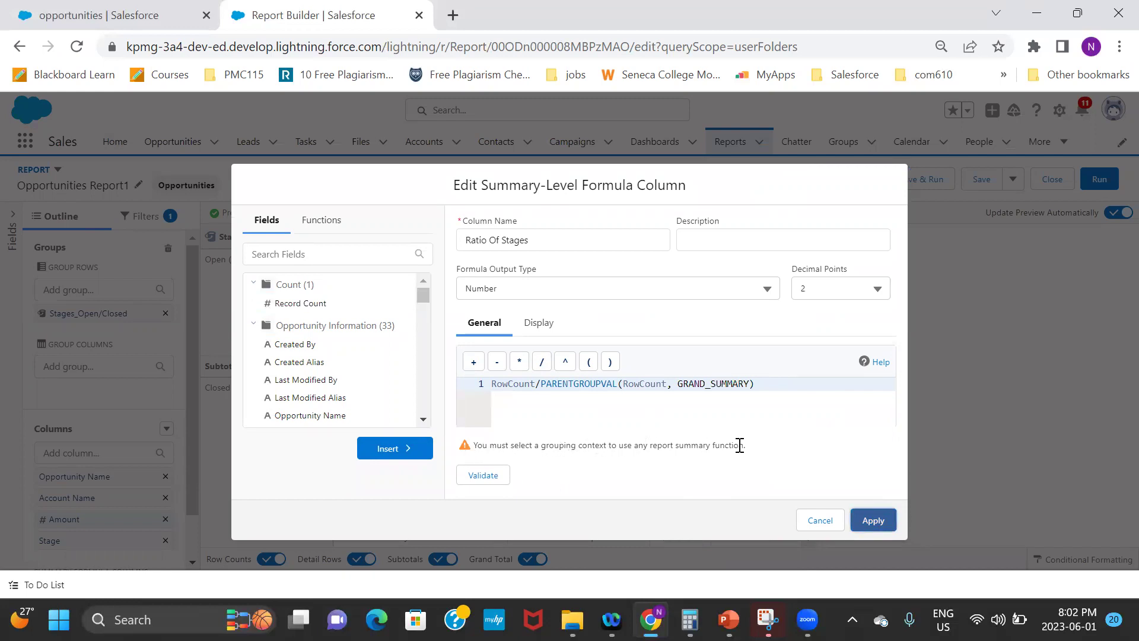
{"action": "left_click", "coordinate": [540, 328]}
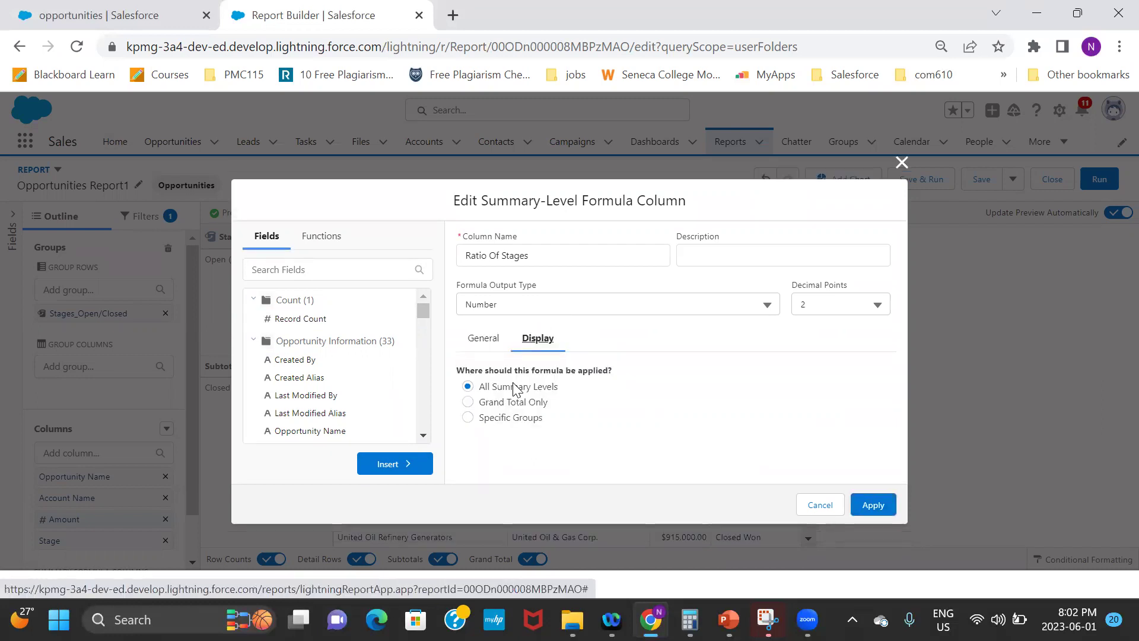
{"action": "left_click", "coordinate": [468, 417]}
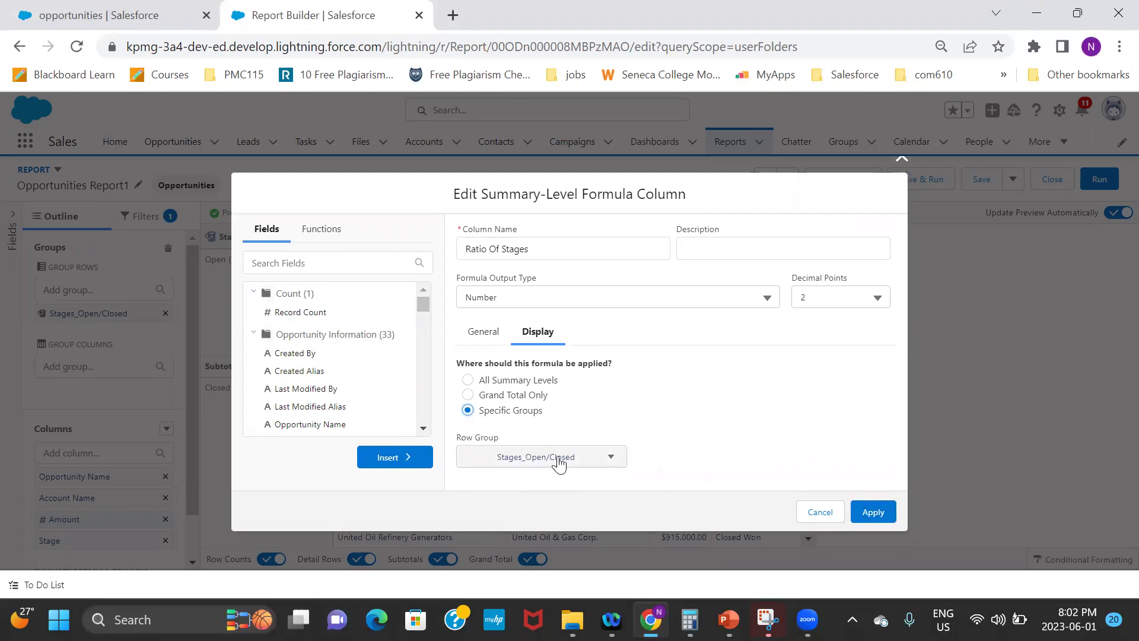
{"action": "left_click", "coordinate": [867, 520]}
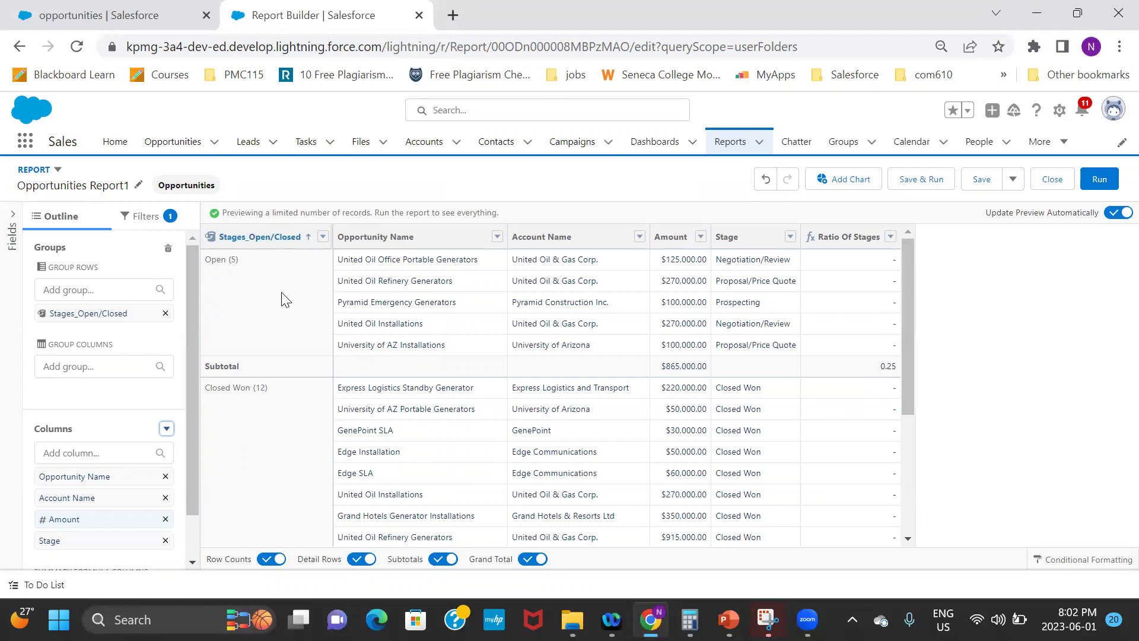
Step: Change the output type of the Ratio Of Stages summary formula to percent and apply it
{"action": "left_click", "coordinate": [907, 521]}
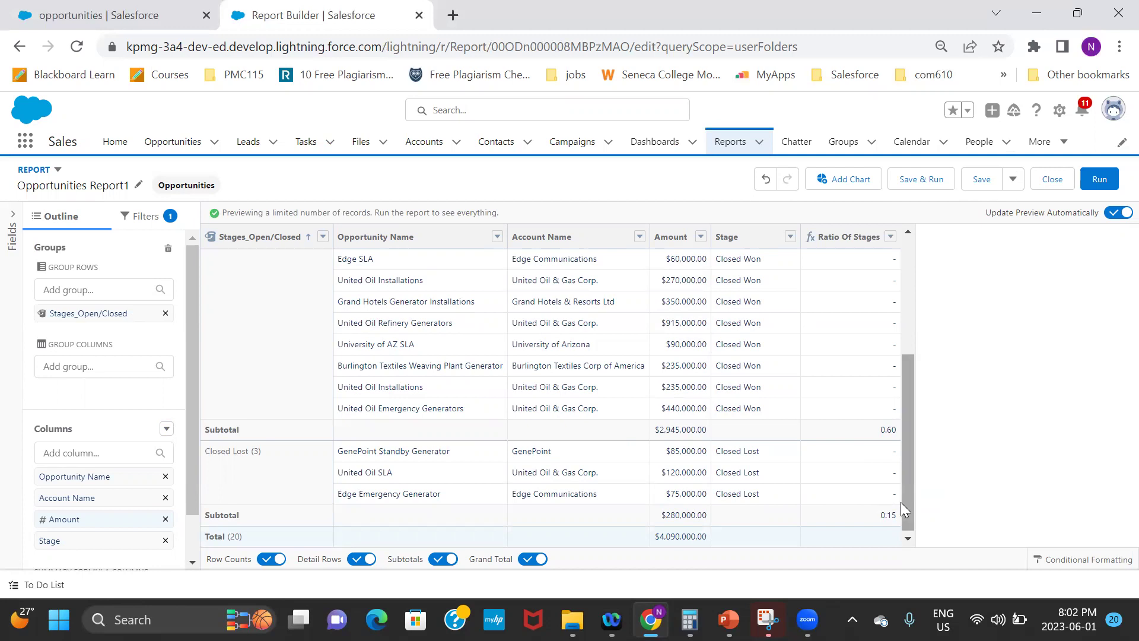
{"action": "left_click_drag", "start_coordinate": [904, 362], "coordinate": [911, 254]}
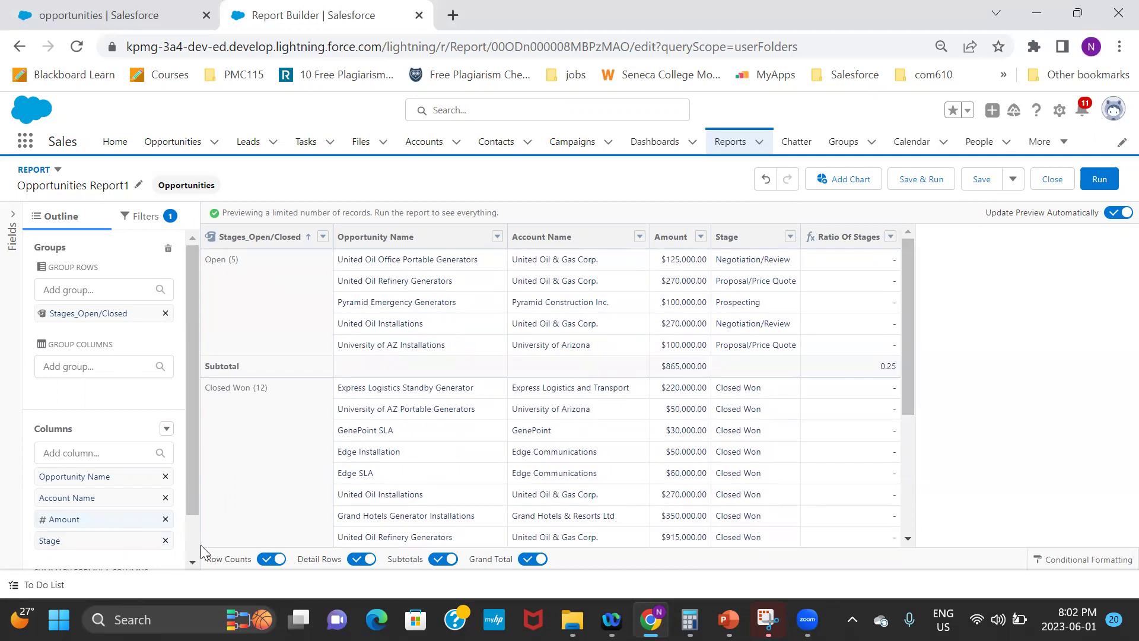
{"action": "scroll", "coordinate": [190, 546], "scroll_direction": "down", "scroll_amount": 1}
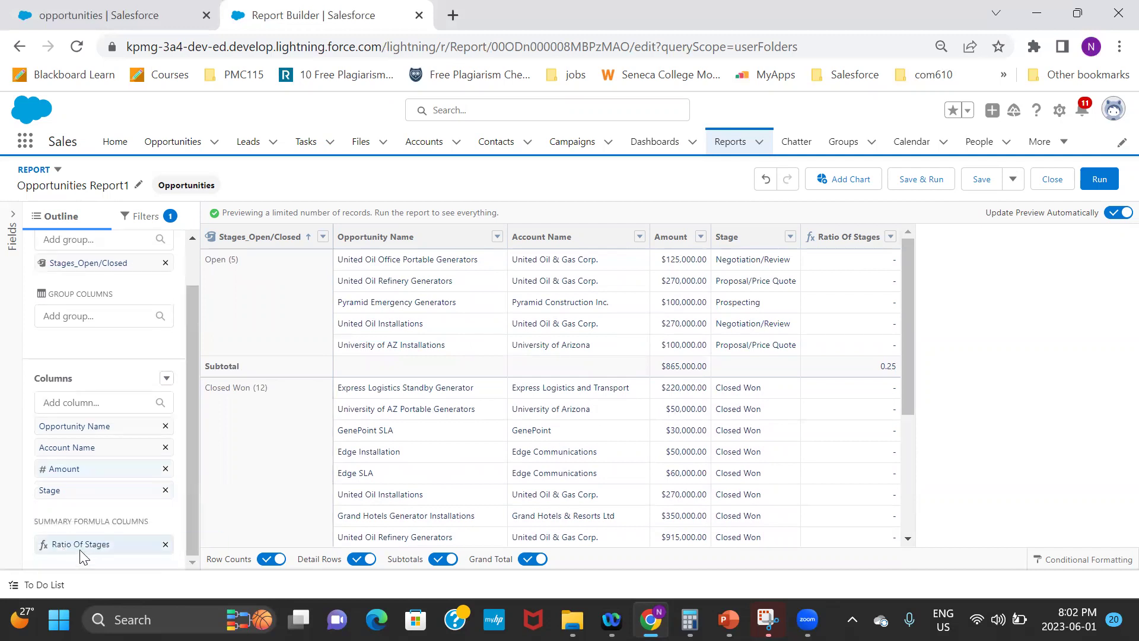
{"action": "left_click", "coordinate": [80, 545]}
{"action": "left_click", "coordinate": [534, 301]}
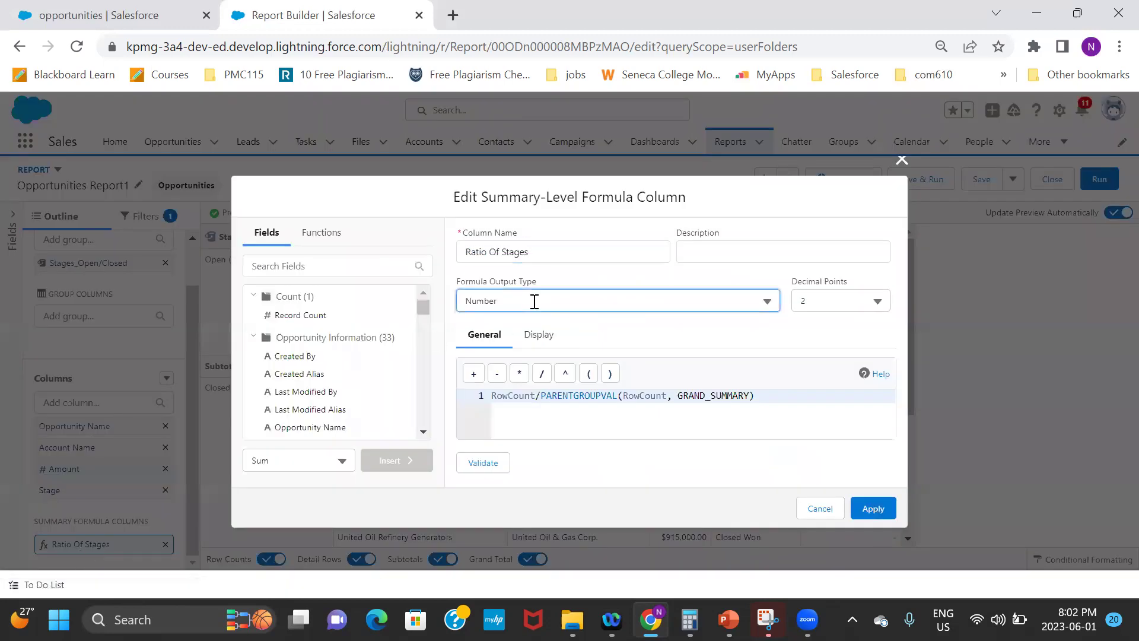
{"action": "left_click", "coordinate": [527, 355]}
{"action": "left_click", "coordinate": [866, 512]}
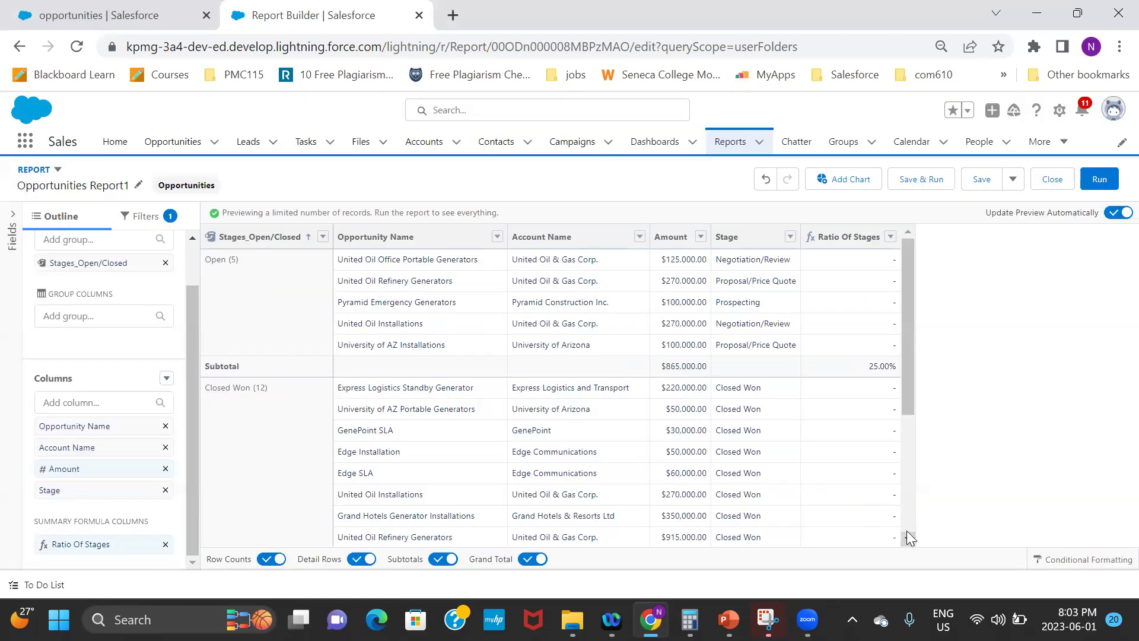
Step: Add a second summary formula column to the report and name it Ratio Of Amount By Stages
{"action": "scroll", "coordinate": [904, 518], "scroll_direction": "down", "scroll_amount": 4}
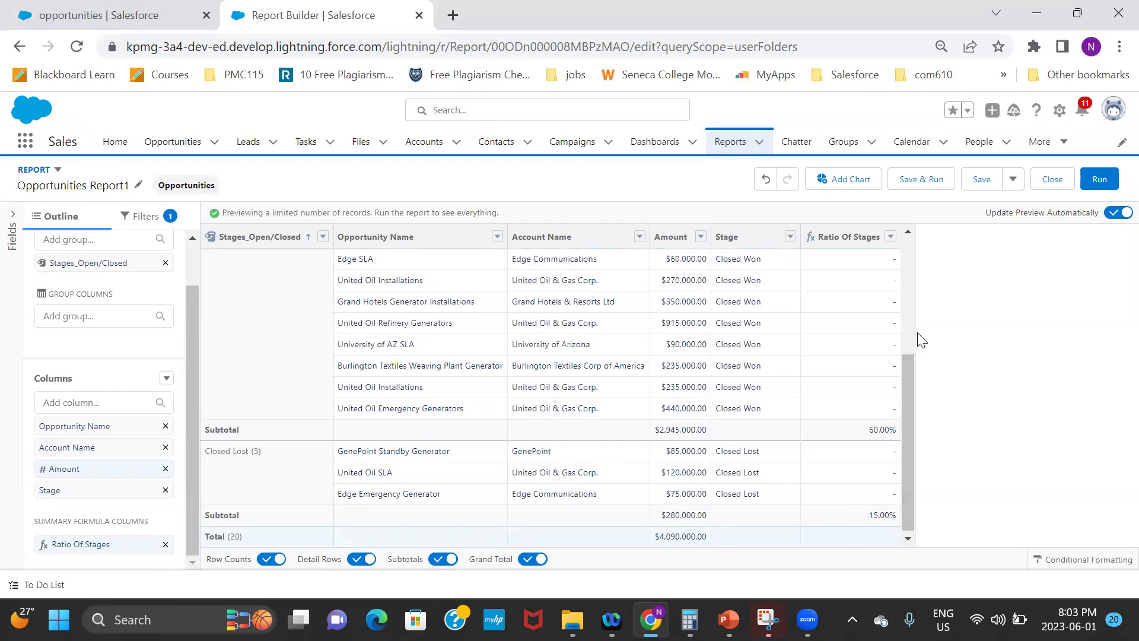
{"action": "scroll", "coordinate": [908, 311], "scroll_direction": "up", "scroll_amount": 4}
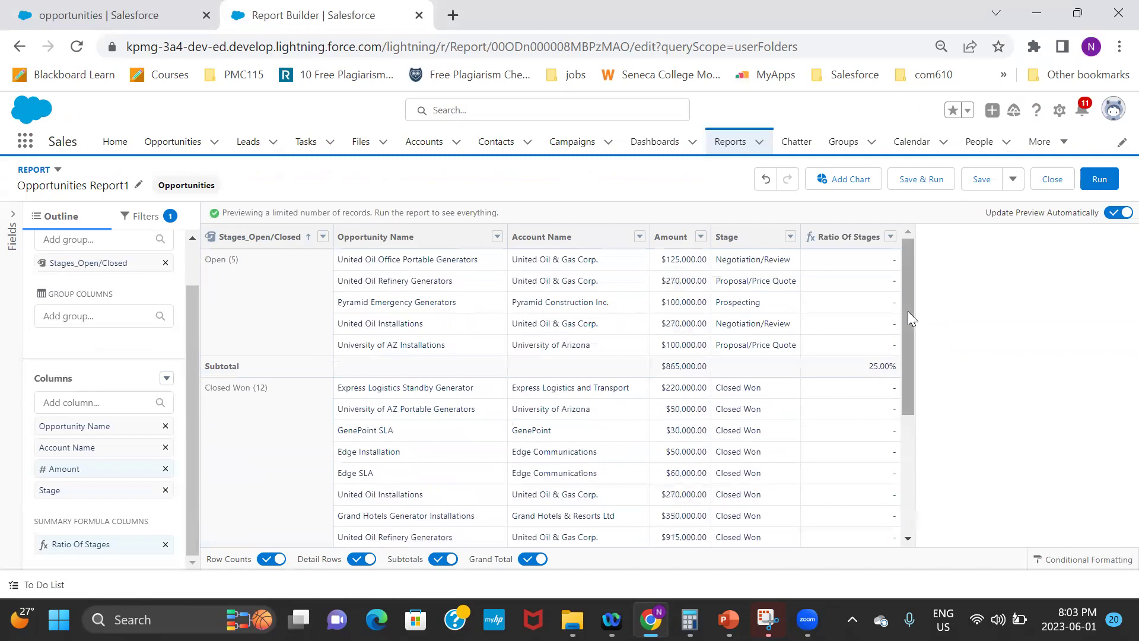
{"action": "mouse_move", "coordinate": [908, 310]}
{"action": "left_mouse_down"}
{"action": "mouse_move", "coordinate": [911, 385]}
{"action": "mouse_move", "coordinate": [914, 308]}
{"action": "left_mouse_up"}
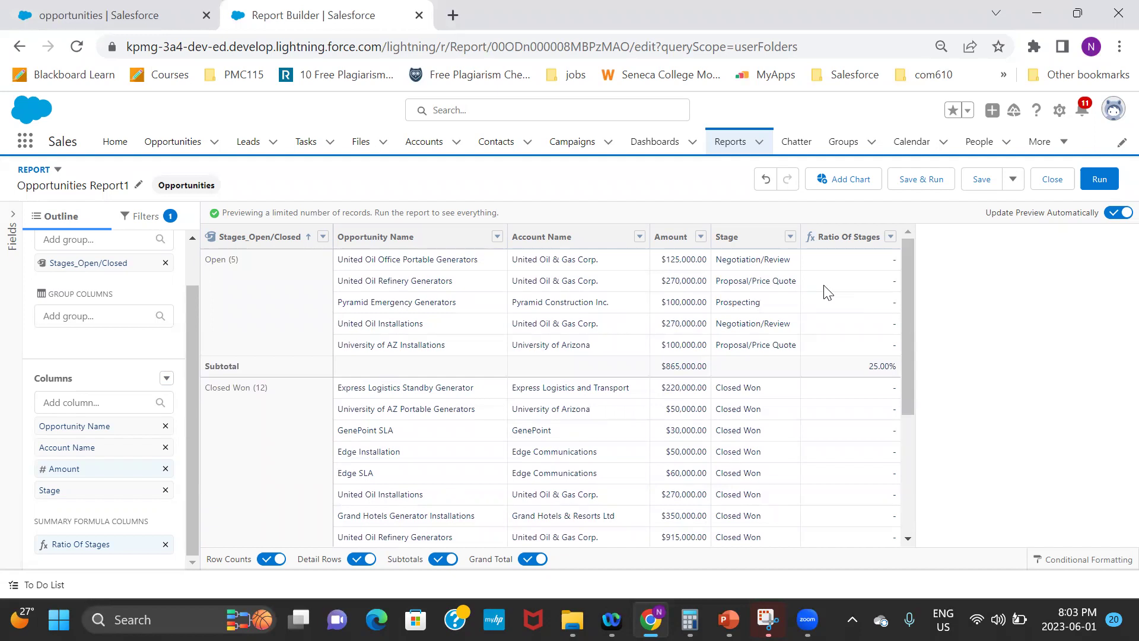
{"action": "left_click", "coordinate": [910, 496]}
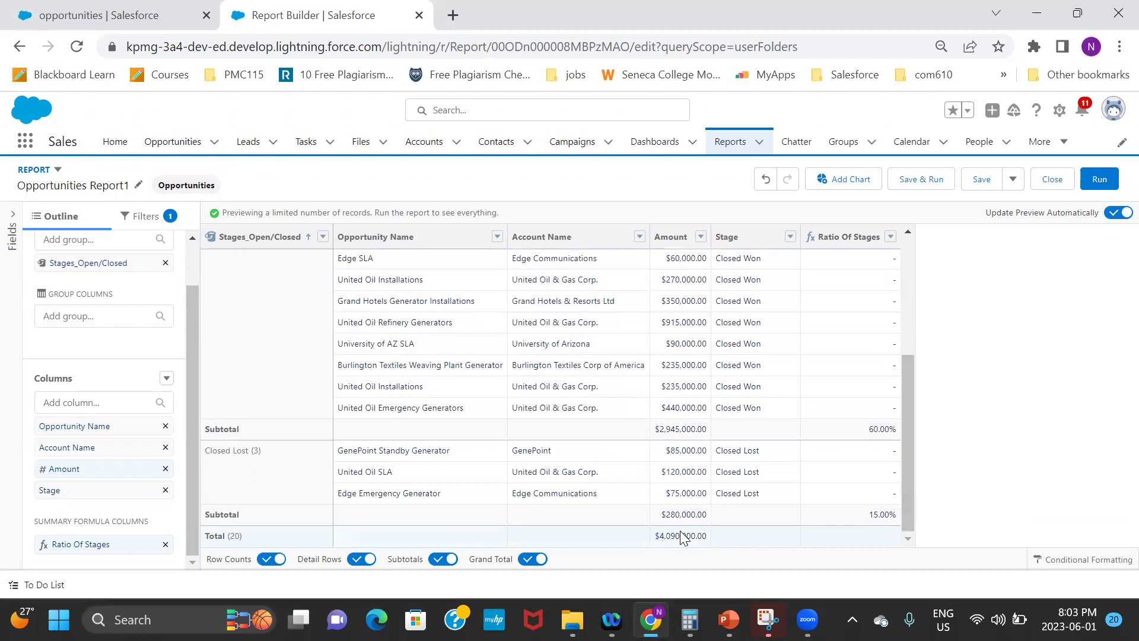
{"action": "left_click", "coordinate": [912, 247]}
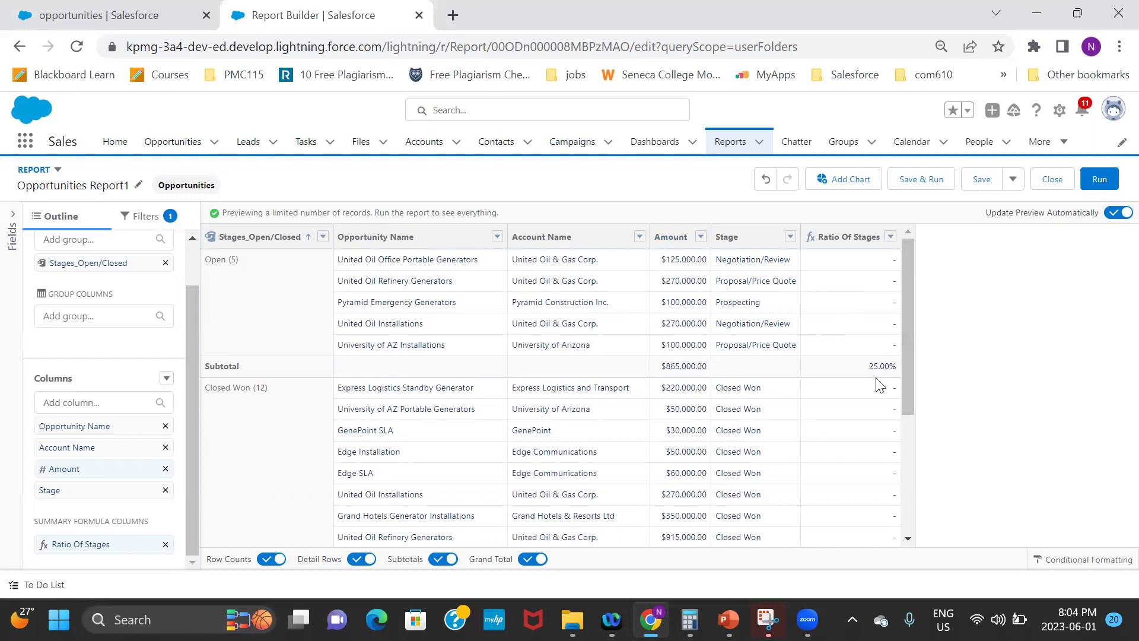
{"action": "left_click", "coordinate": [165, 379]}
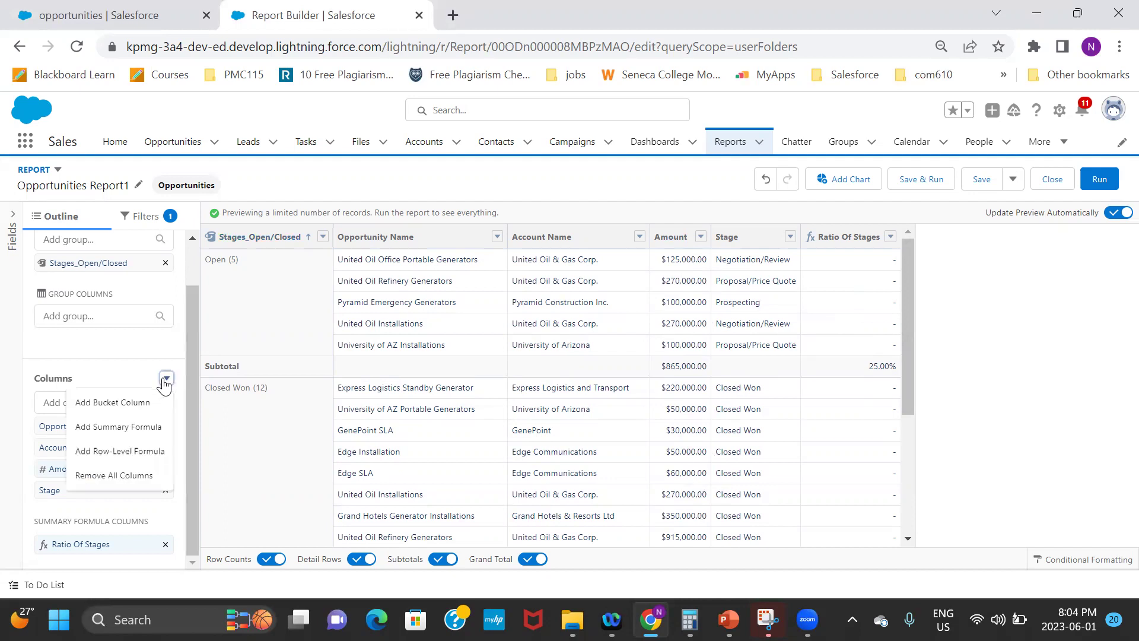
{"action": "left_click", "coordinate": [138, 425]}
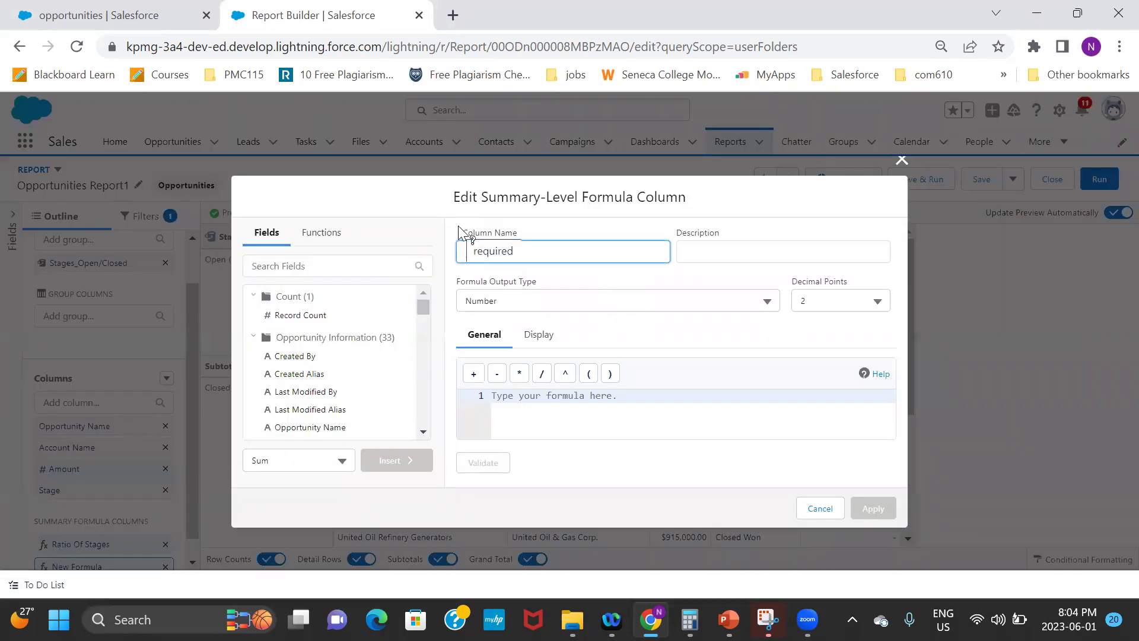
{"action": "type", "text": "Ratio Of Amount By Stages"}
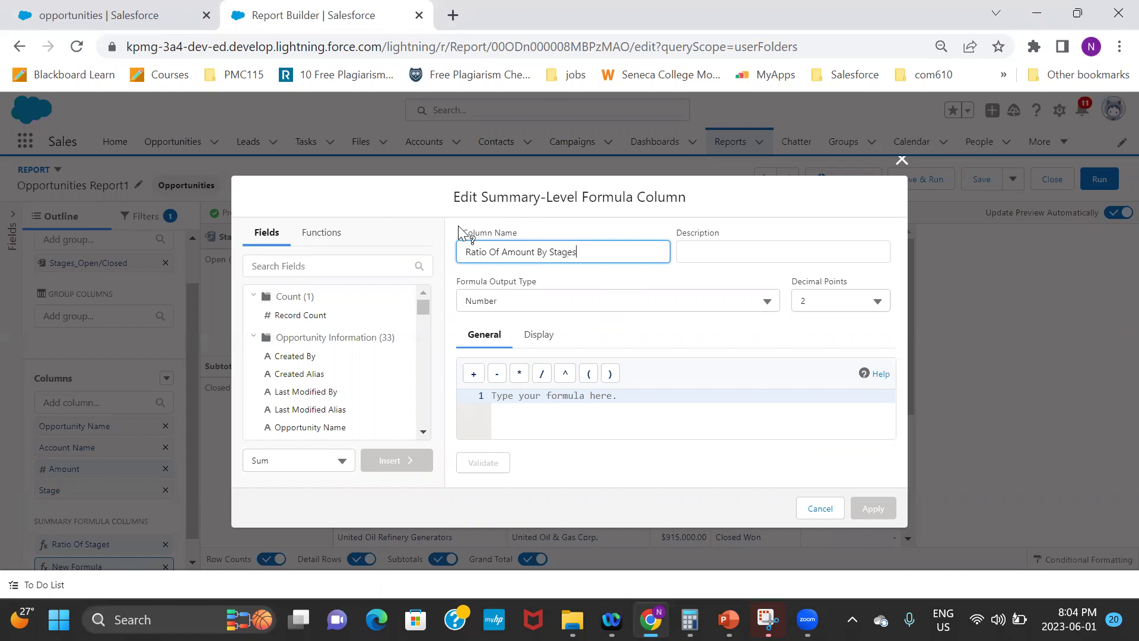
{"action": "left_click", "coordinate": [687, 343]}
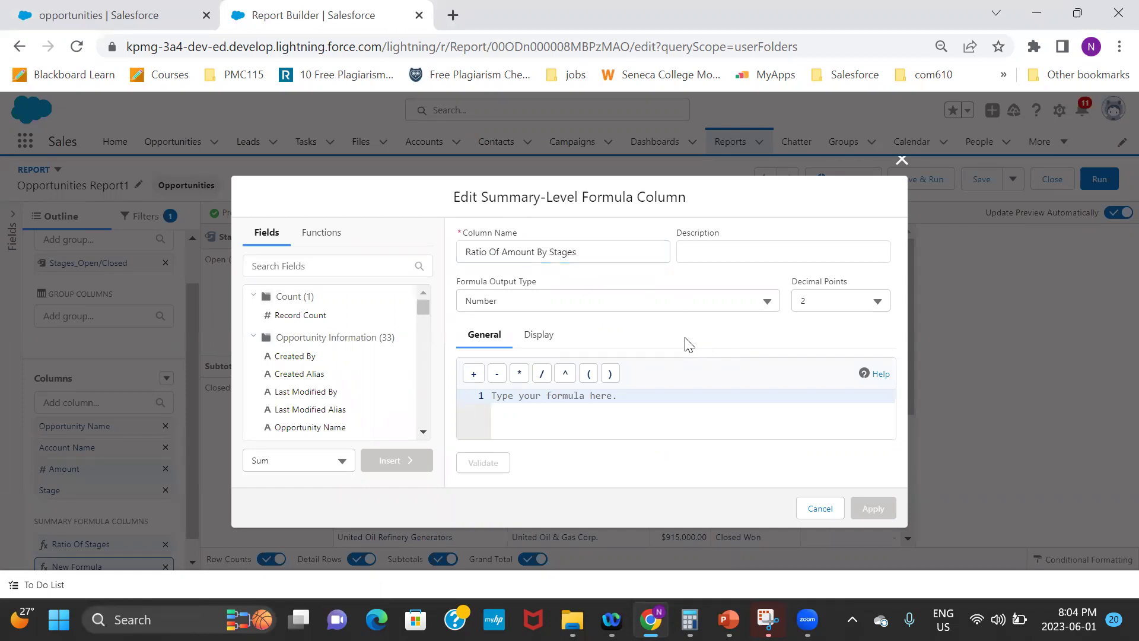
{"action": "left_click", "coordinate": [354, 270]}
{"action": "type", "text": "pare"}
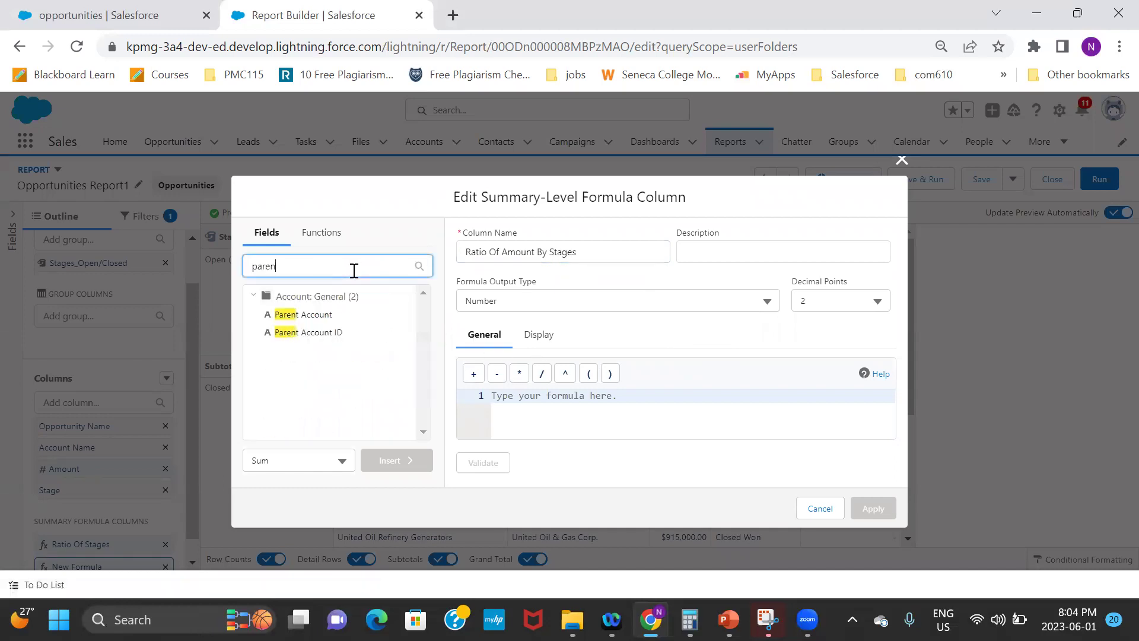
{"action": "key", "text": "ctrl+a"}
{"action": "key", "text": "BackSpace"}
Step: Find the PARENTGROUPVAL function and insert it into the Ratio Of Amount By Stages formula
{"action": "left_click", "coordinate": [323, 233]}
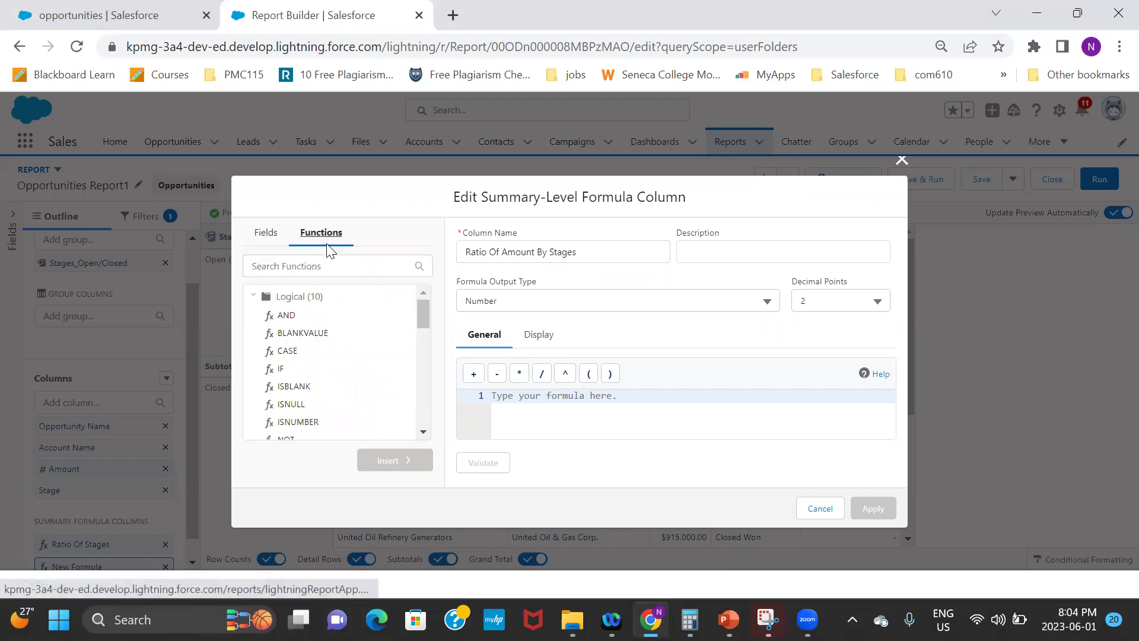
{"action": "left_click", "coordinate": [330, 256]}
{"action": "type", "text": "parent"}
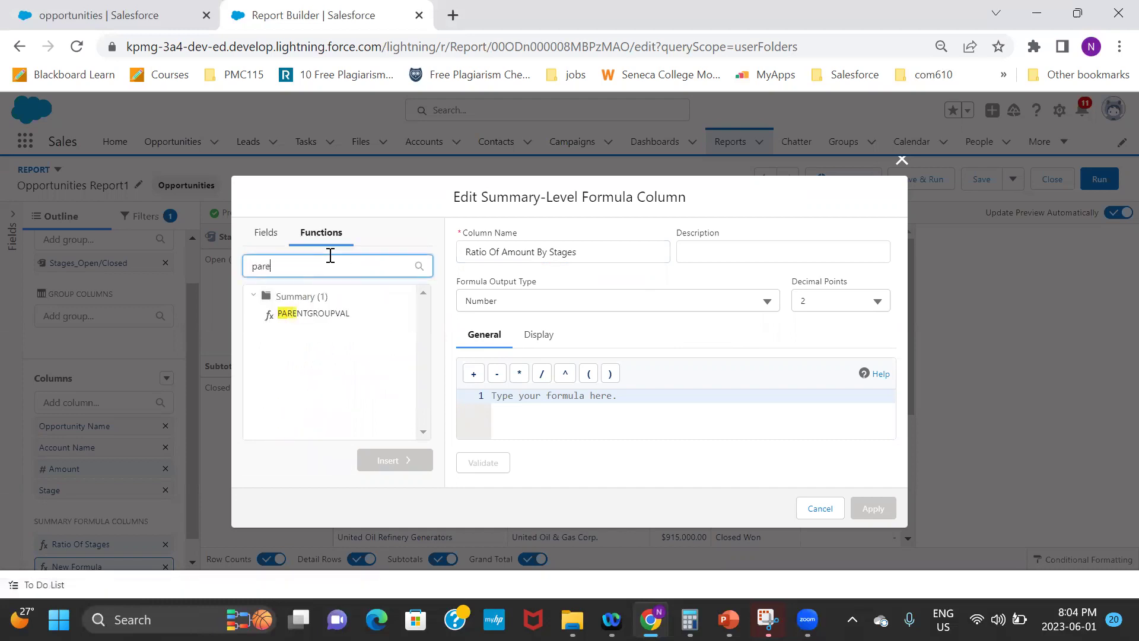
{"action": "left_click", "coordinate": [330, 316]}
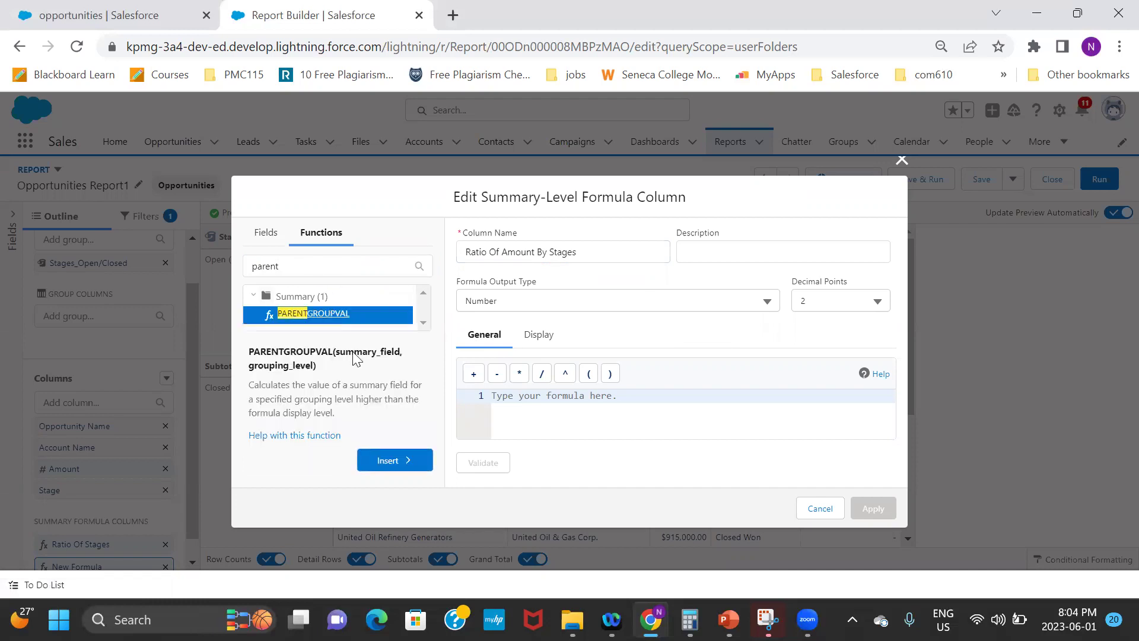
{"action": "left_click", "coordinate": [396, 460]}
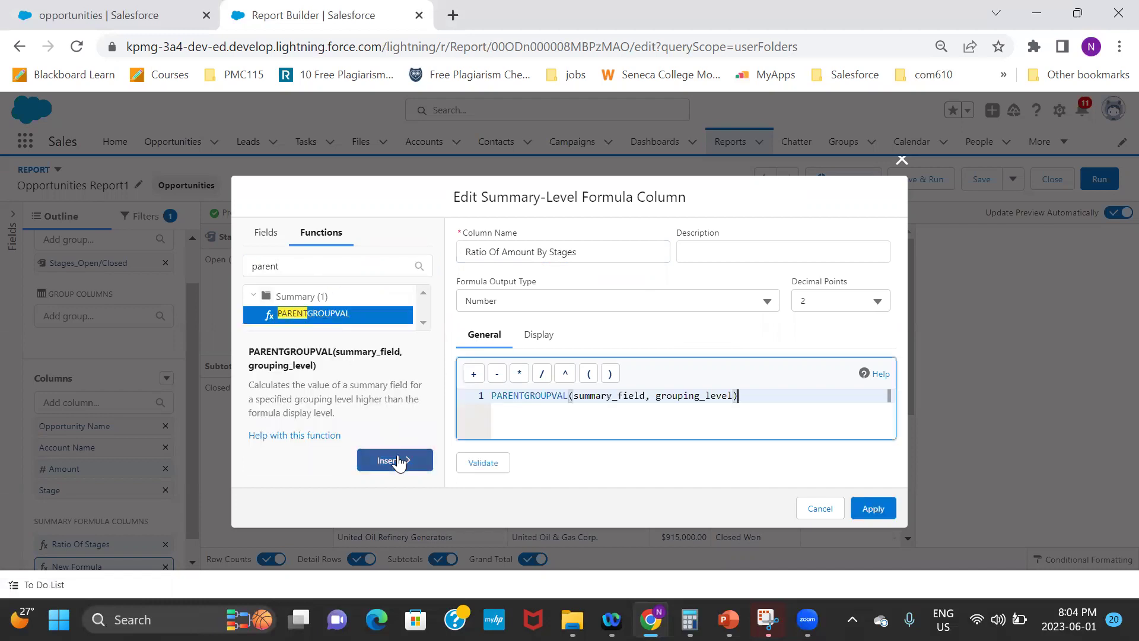
Step: Replace the summary_field placeholder in PARENTGROUPVAL with the sum of the Amount field, AMOUNT:SUM
{"action": "double_click", "coordinate": [598, 395]}
{"action": "key", "text": "BackSpace"}
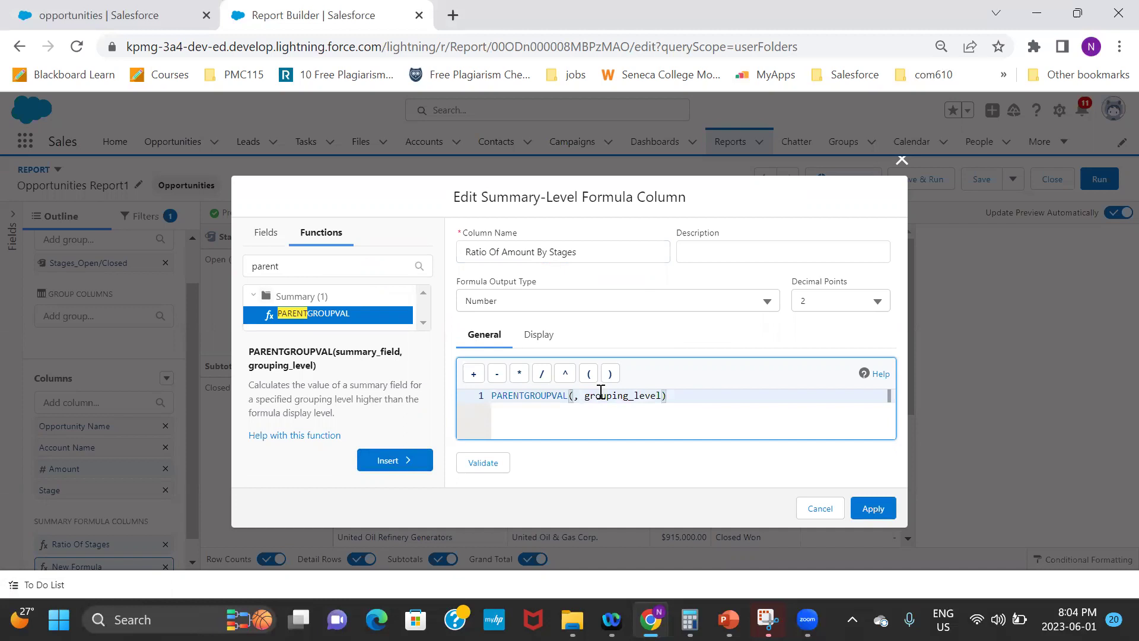
{"action": "left_click", "coordinate": [266, 234]}
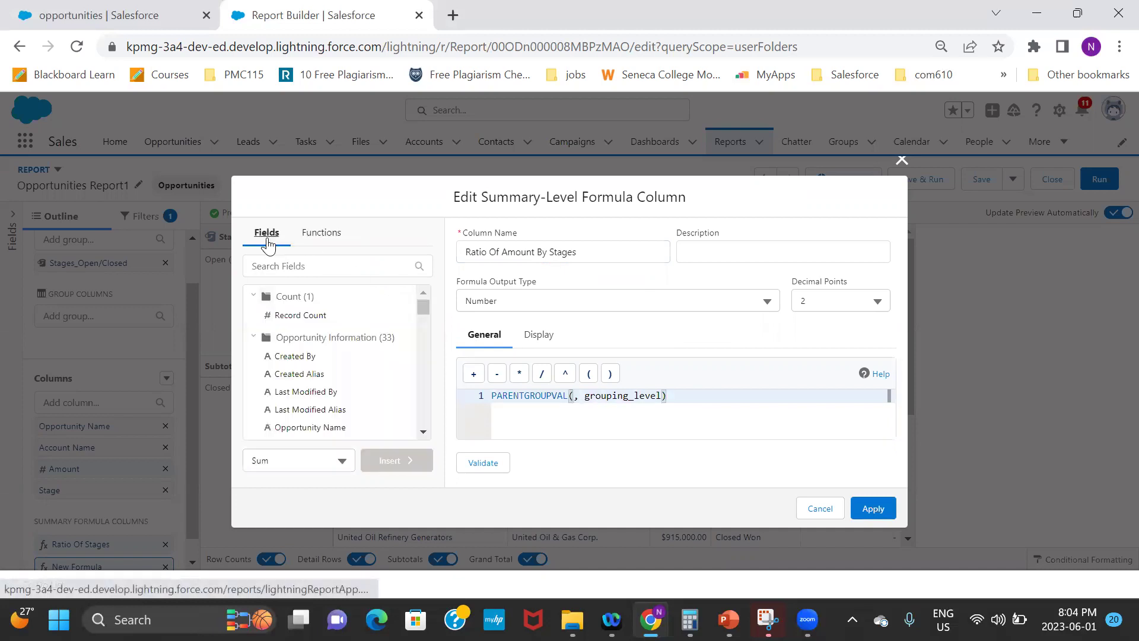
{"action": "left_click", "coordinate": [315, 265]}
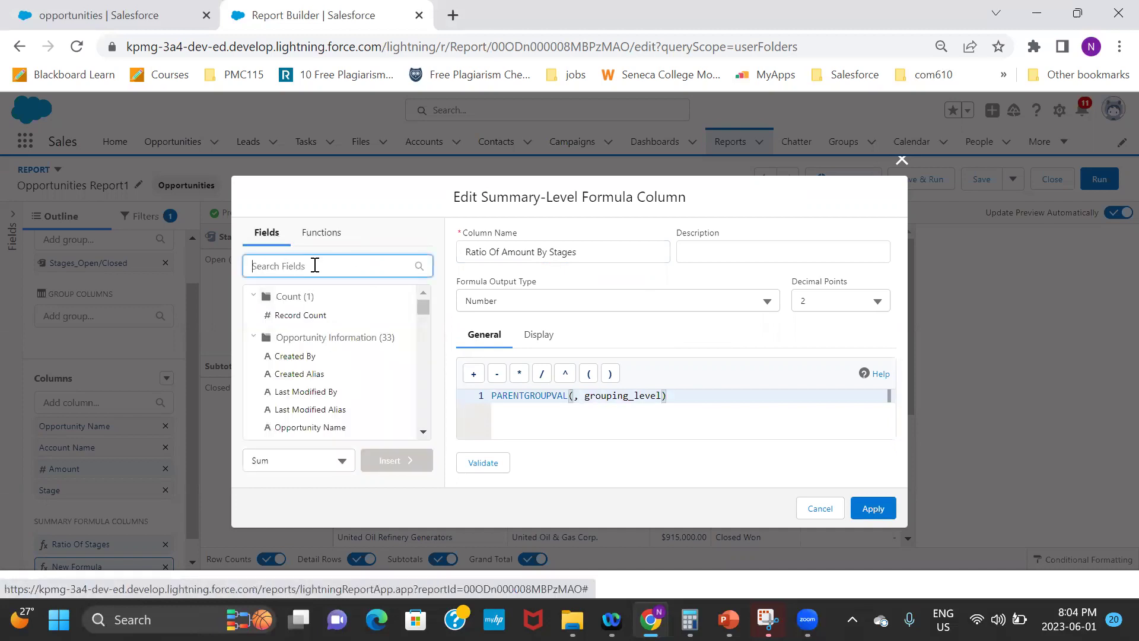
{"action": "type", "text": "amoun"}
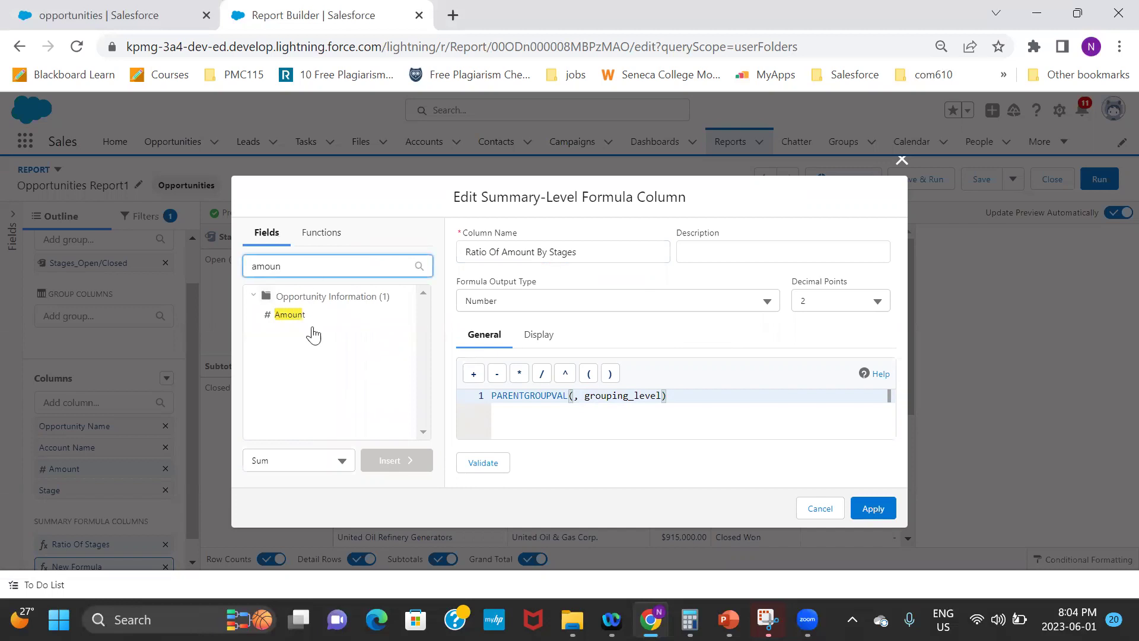
{"action": "left_click", "coordinate": [289, 315]}
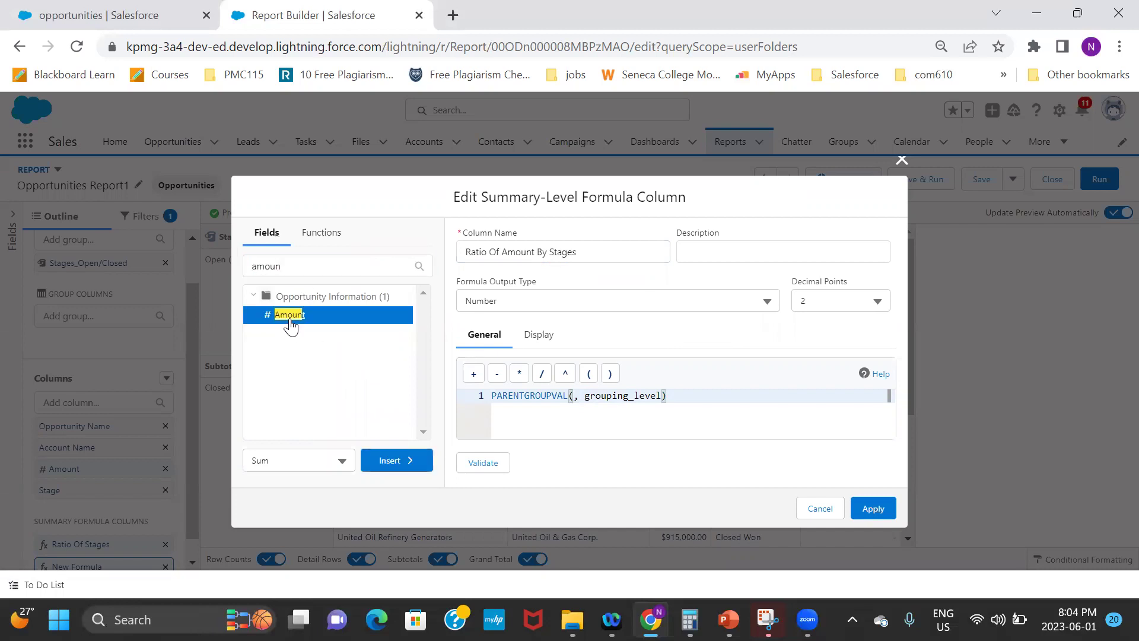
{"action": "left_click", "coordinate": [407, 461]}
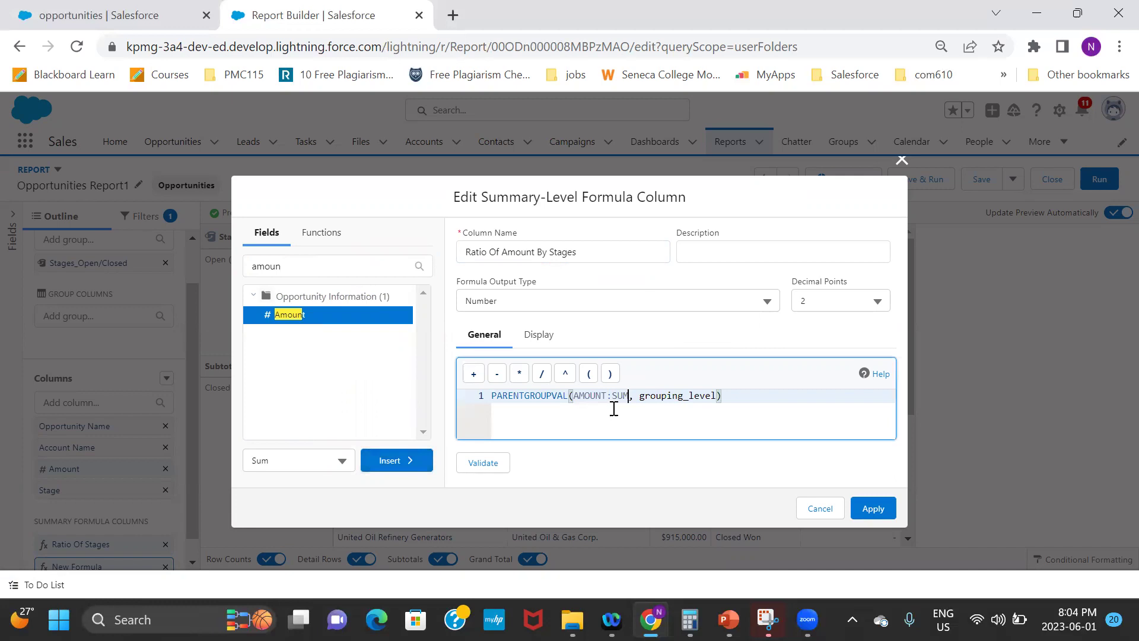
Step: Replace the grouping_level placeholder in the function with GRAND_SUMMARY
{"action": "double_click", "coordinate": [671, 395]}
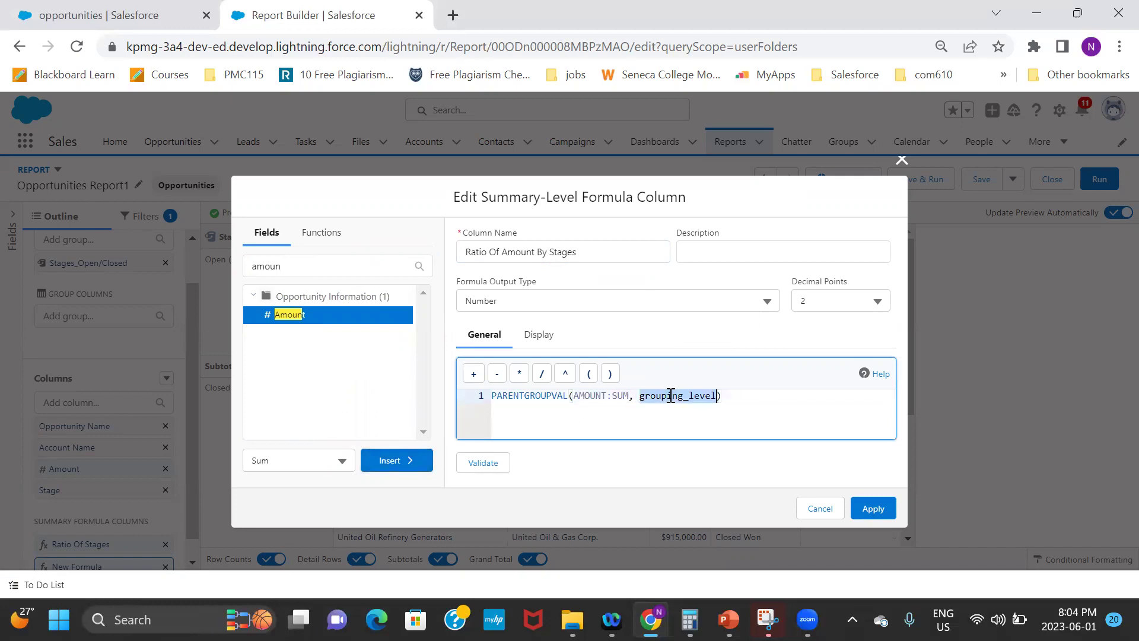
{"action": "double_click", "coordinate": [671, 395]}
{"action": "key", "text": "BackSpace"}
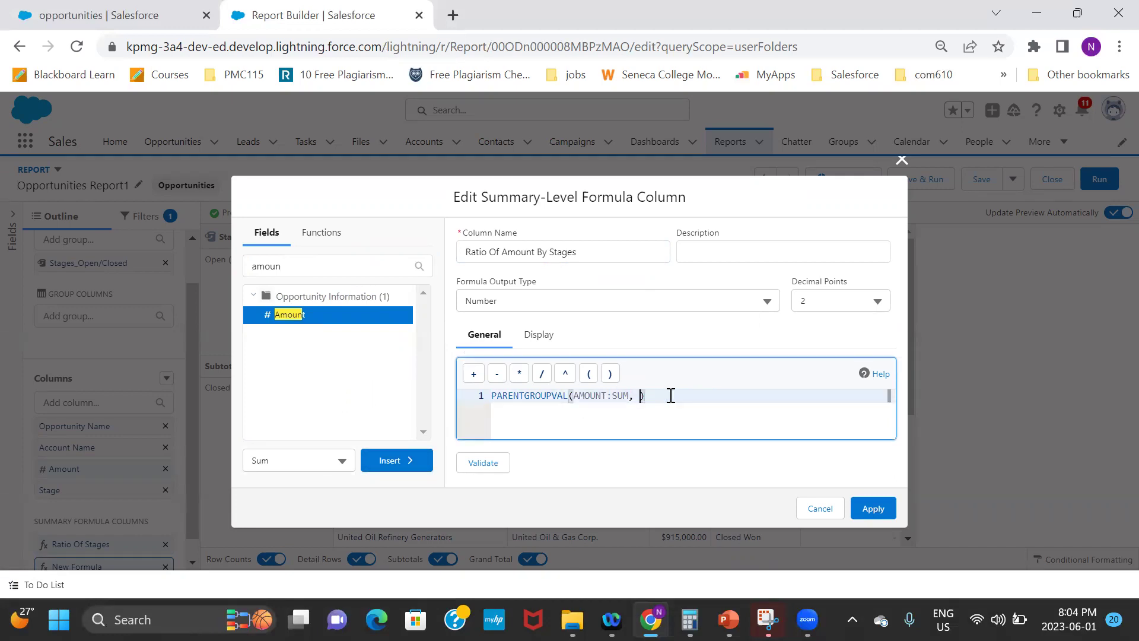
{"action": "type", "text": "GRAND"}
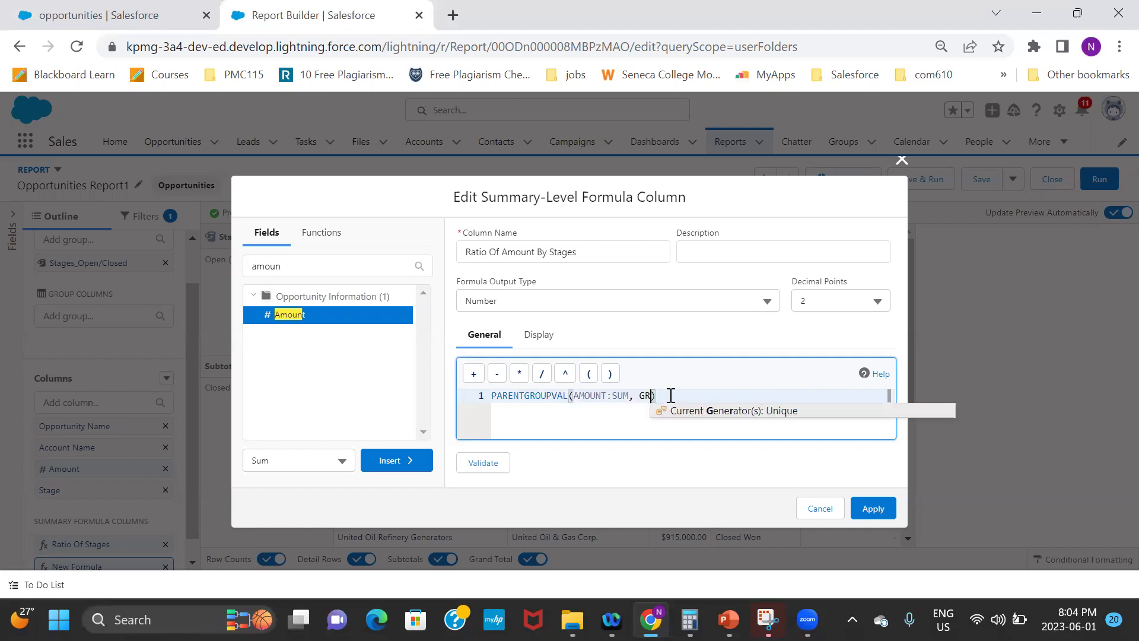
{"action": "type", "text": "_SUMMARY"}
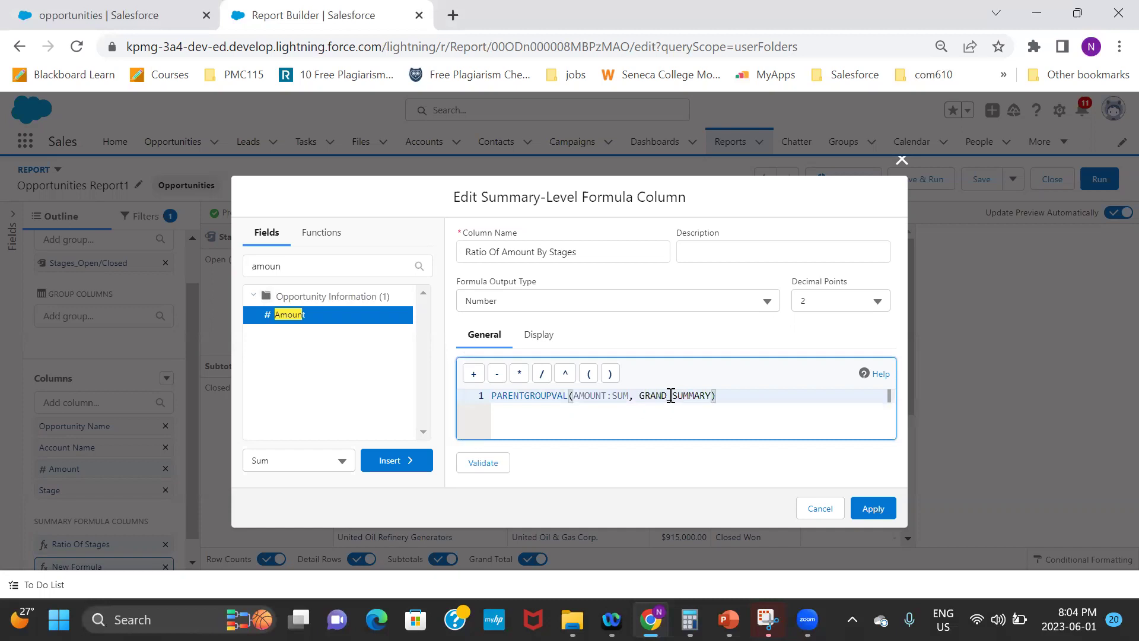
Step: Put AMOUNT:SUM and a division operator before the function so the formula reads AMOUNT:SUM/PARENTGROUPVAL(AMOUNT:SUM, GRAND_SUMMARY)
{"action": "left_click_drag", "start_coordinate": [629, 396], "coordinate": [496, 396]}
{"action": "left_click", "coordinate": [495, 396]}
{"action": "type", "text": "AMOUNT:SUM/"}
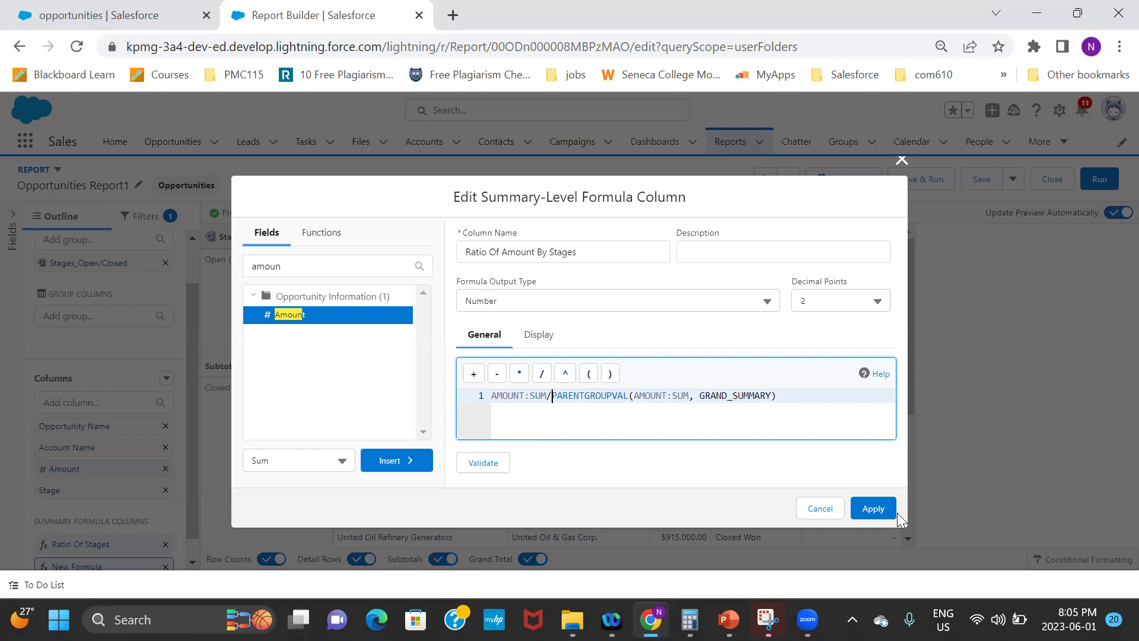
Step: Set the amount ratio formula to display for specific groups with the Stages_Open/Closed row group, and apply it
{"action": "left_click", "coordinate": [532, 336]}
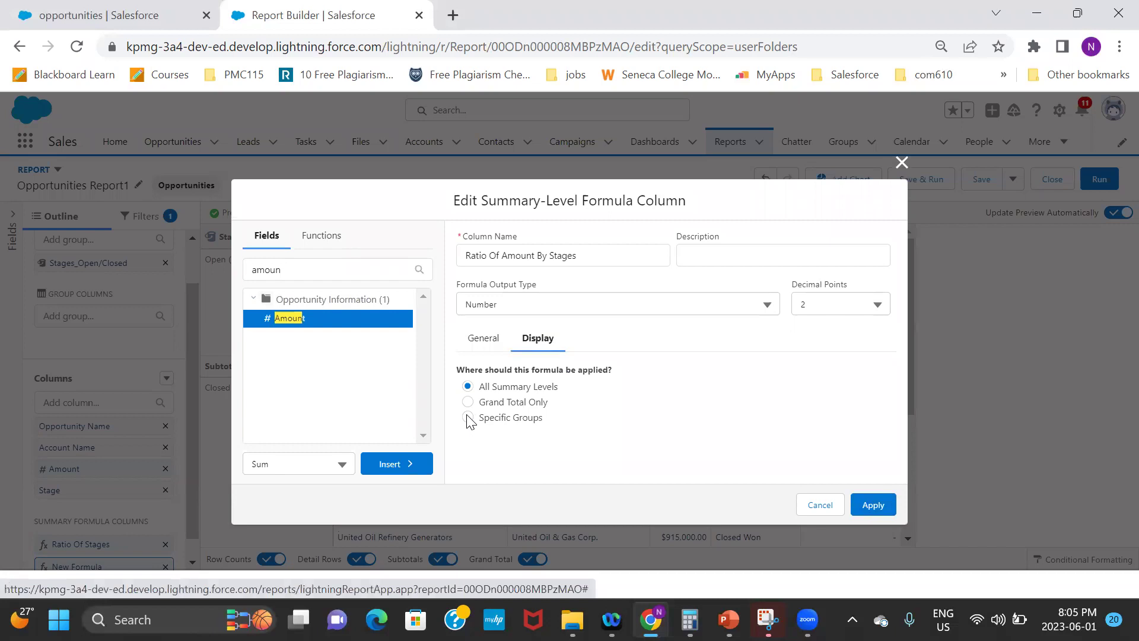
{"action": "left_click", "coordinate": [469, 418]}
{"action": "left_click", "coordinate": [537, 457]}
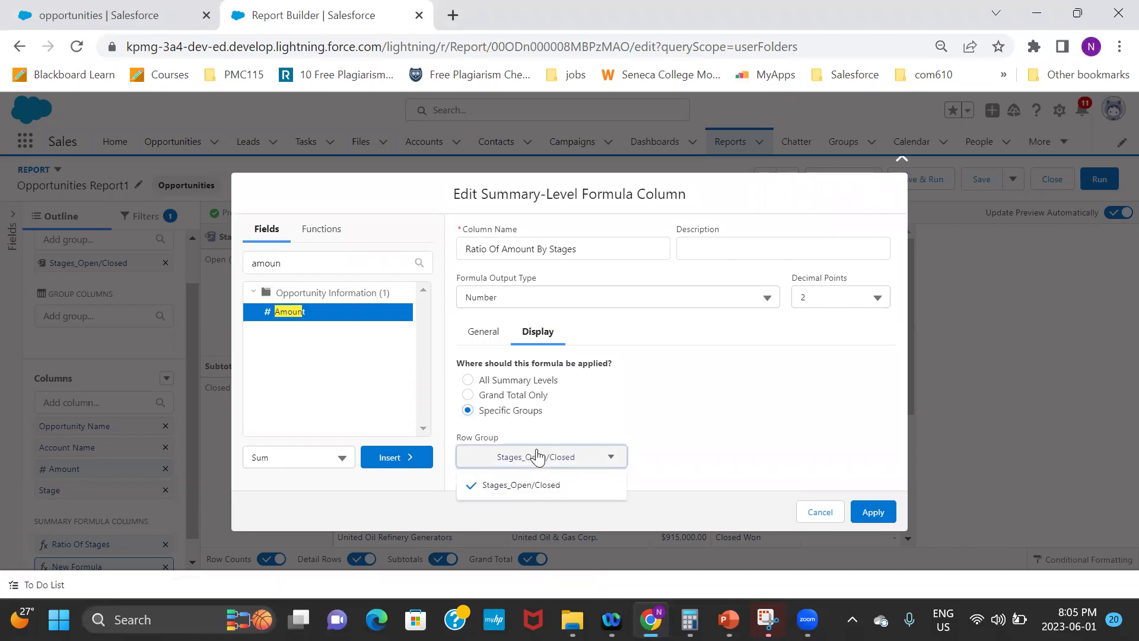
{"action": "left_click", "coordinate": [571, 488]}
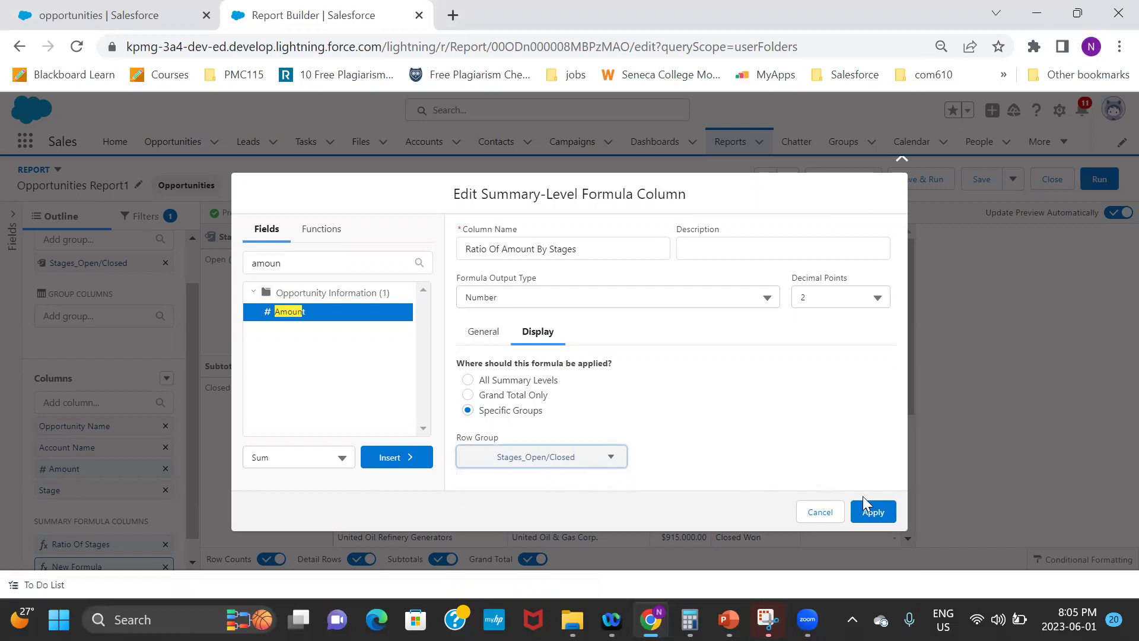
{"action": "left_click", "coordinate": [858, 513]}
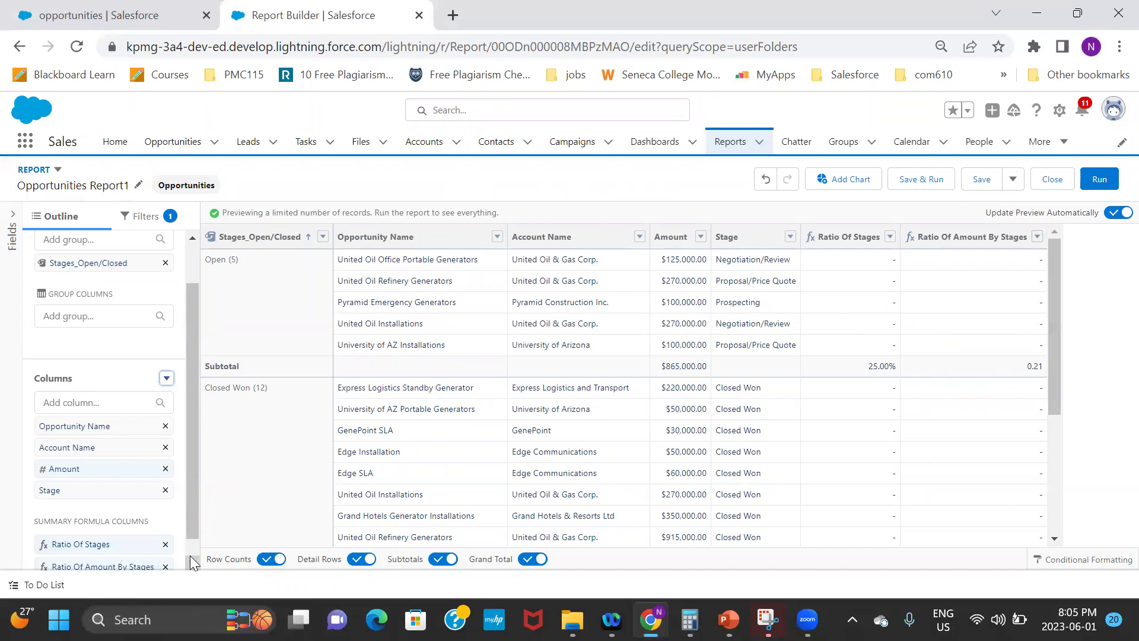
Step: Switch to Calculator and divide the Open subtotal amount 865,000 by the grand total 4,090,000 to check the amount ratio
{"action": "scroll", "coordinate": [190, 555], "scroll_direction": "down", "scroll_amount": 1}
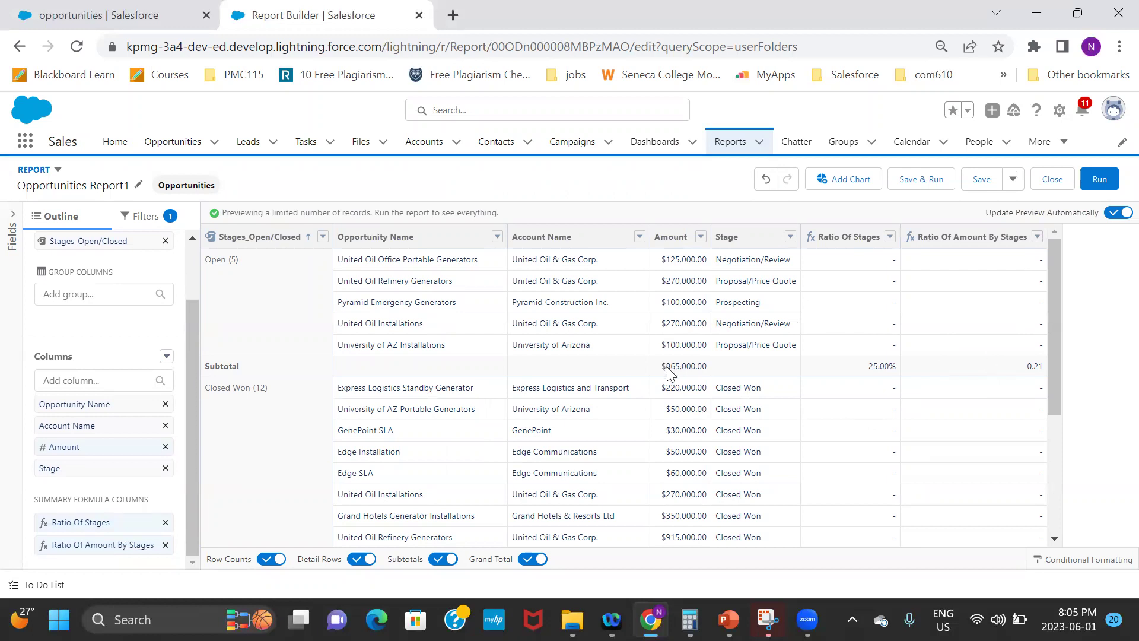
{"action": "left_click", "coordinate": [689, 620]}
{"action": "type", "text": "8"}
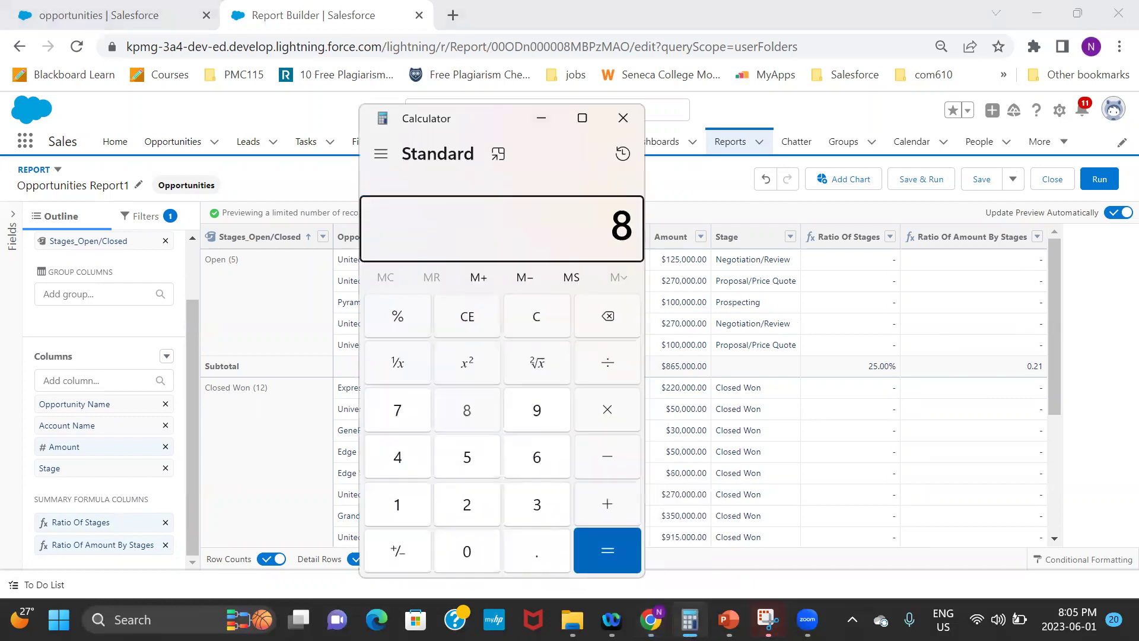
{"action": "type", "text": "65,000"}
{"action": "key", "text": "slash"}
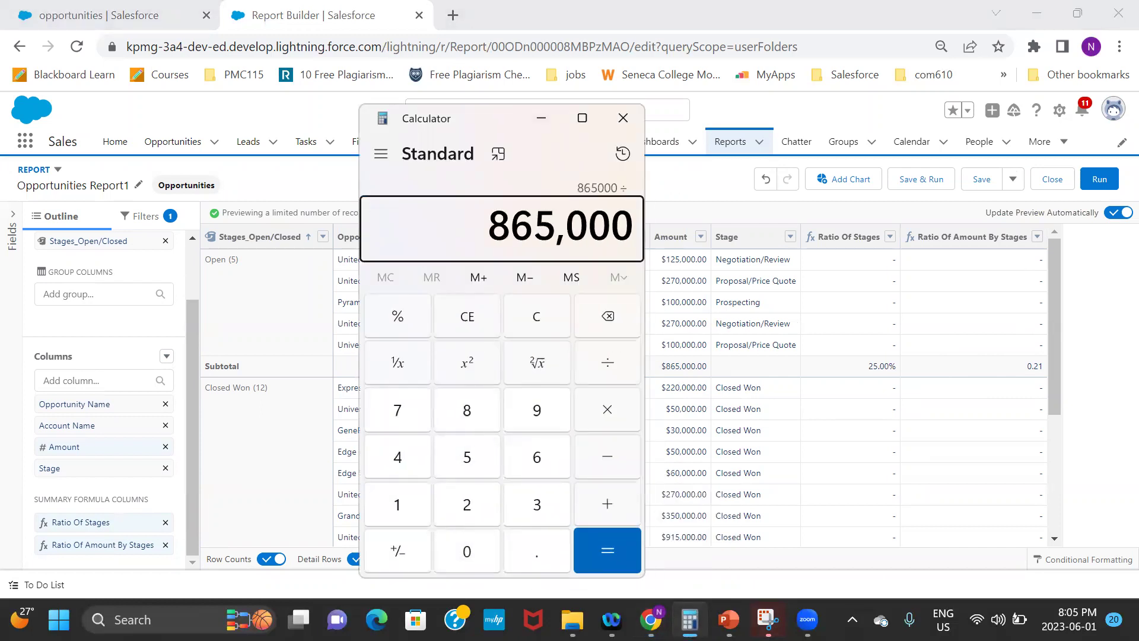
{"action": "left_click", "coordinate": [1052, 518]}
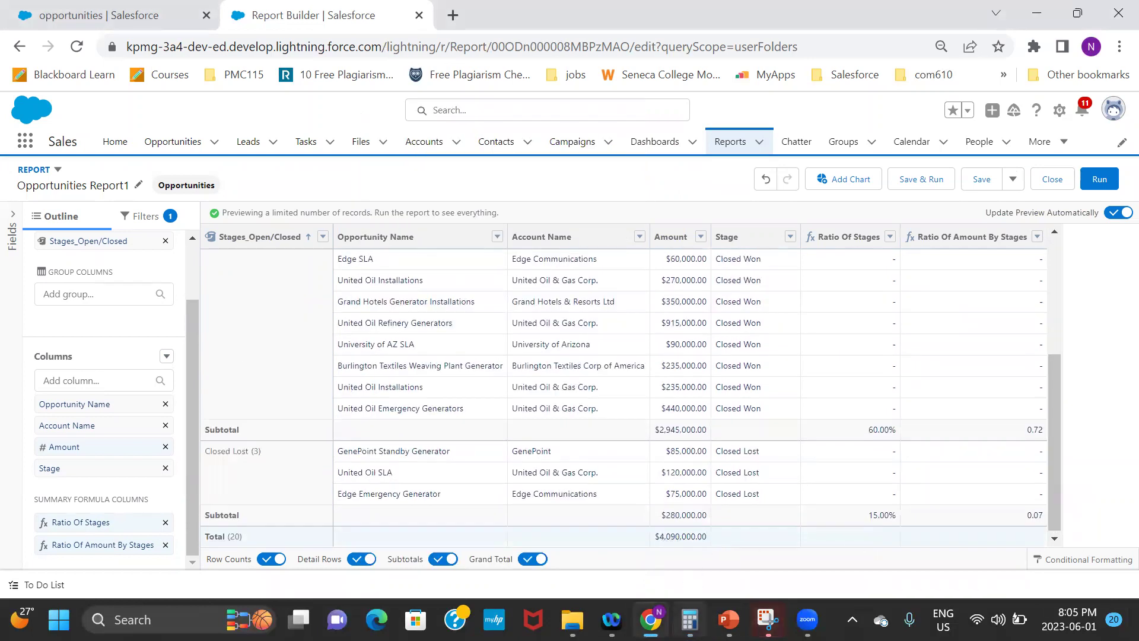
{"action": "left_click", "coordinate": [689, 619]}
{"action": "type", "text": "4"}
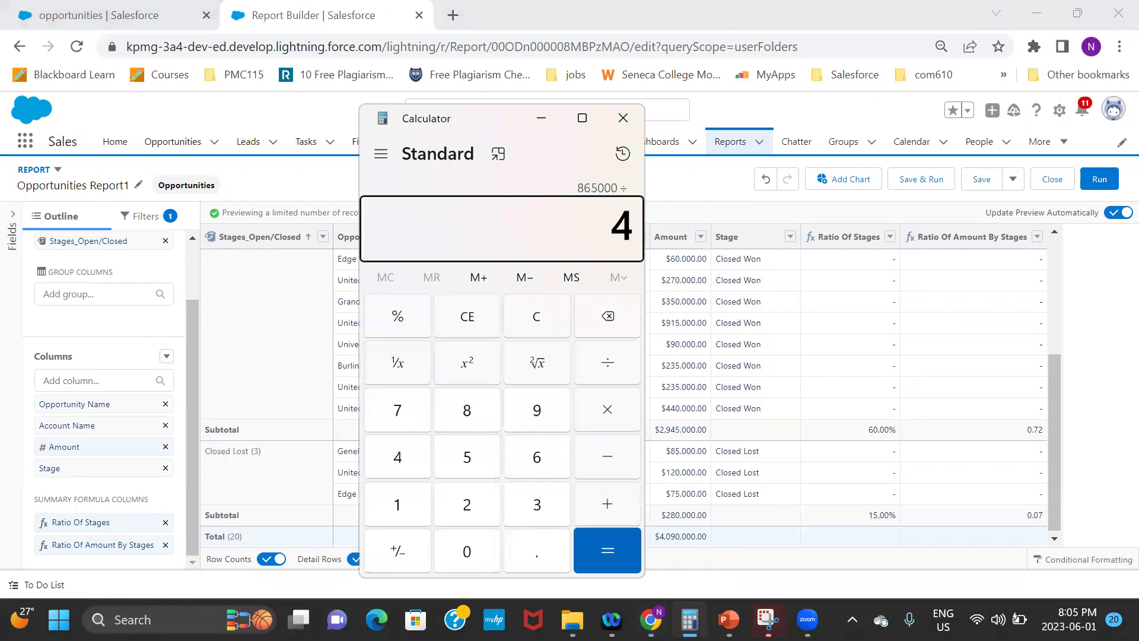
{"action": "type", "text": ",090,000"}
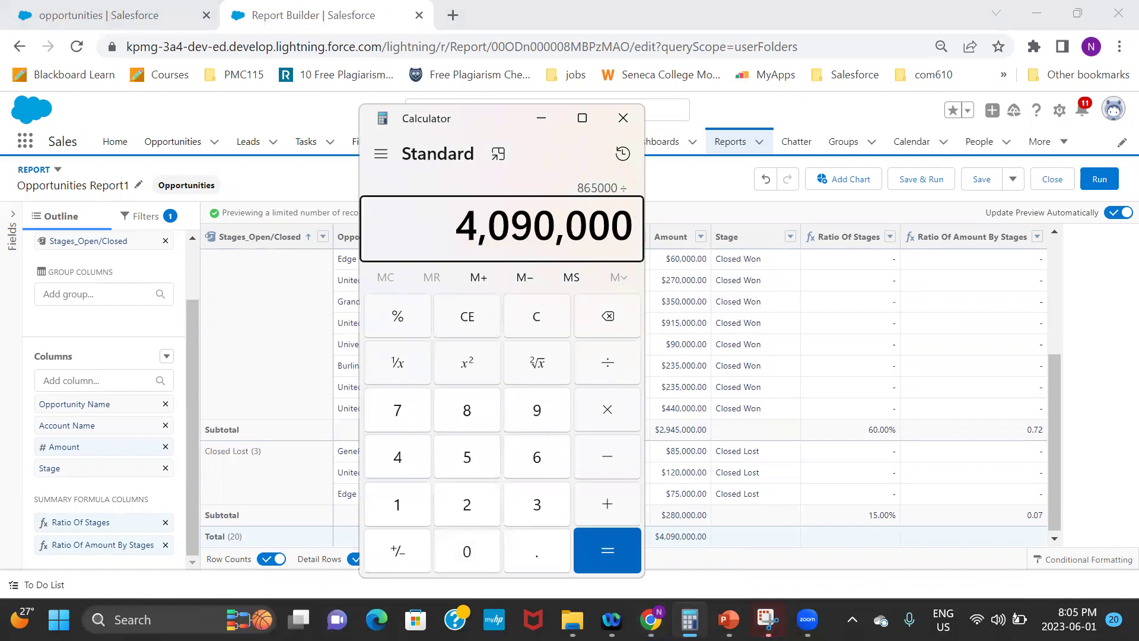
{"action": "key", "text": "Return"}
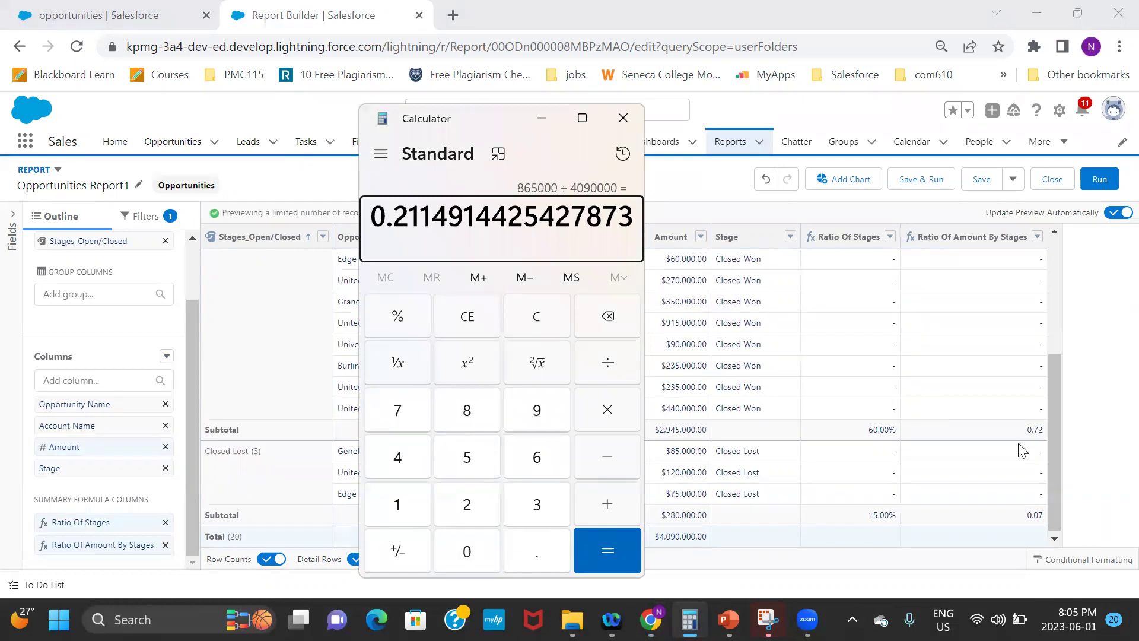
Step: Return to the report builder, change the Ratio Of Amount By Stages formula's output type to Percent, and apply it
{"action": "left_click", "coordinate": [1053, 259]}
{"action": "scroll", "coordinate": [1053, 258], "scroll_direction": "up", "scroll_amount": 4}
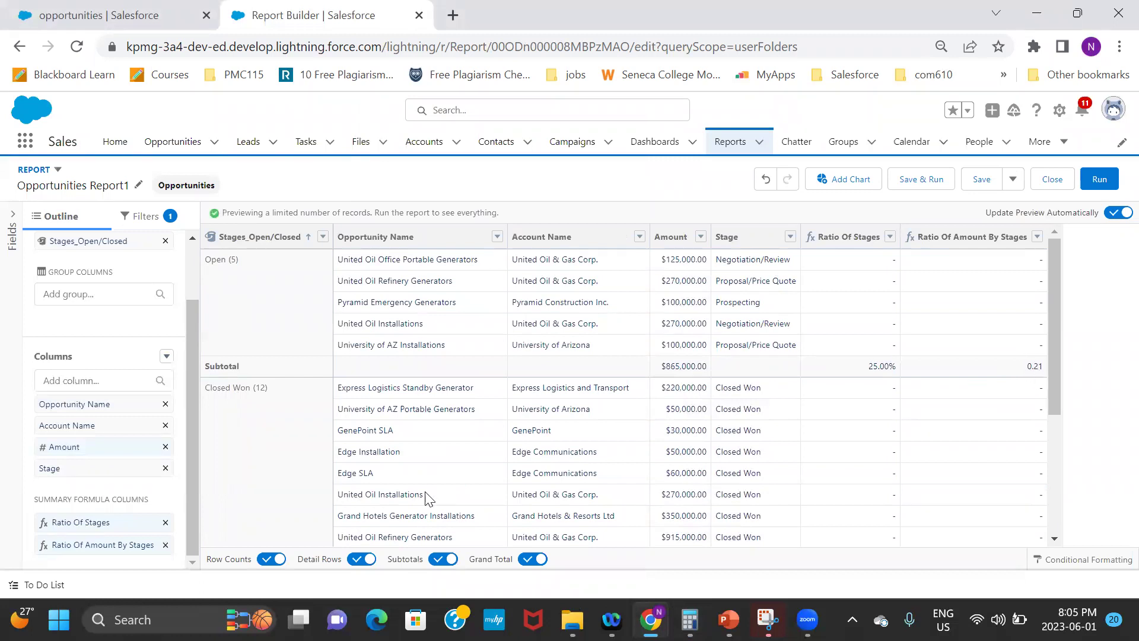
{"action": "left_click", "coordinate": [72, 543]}
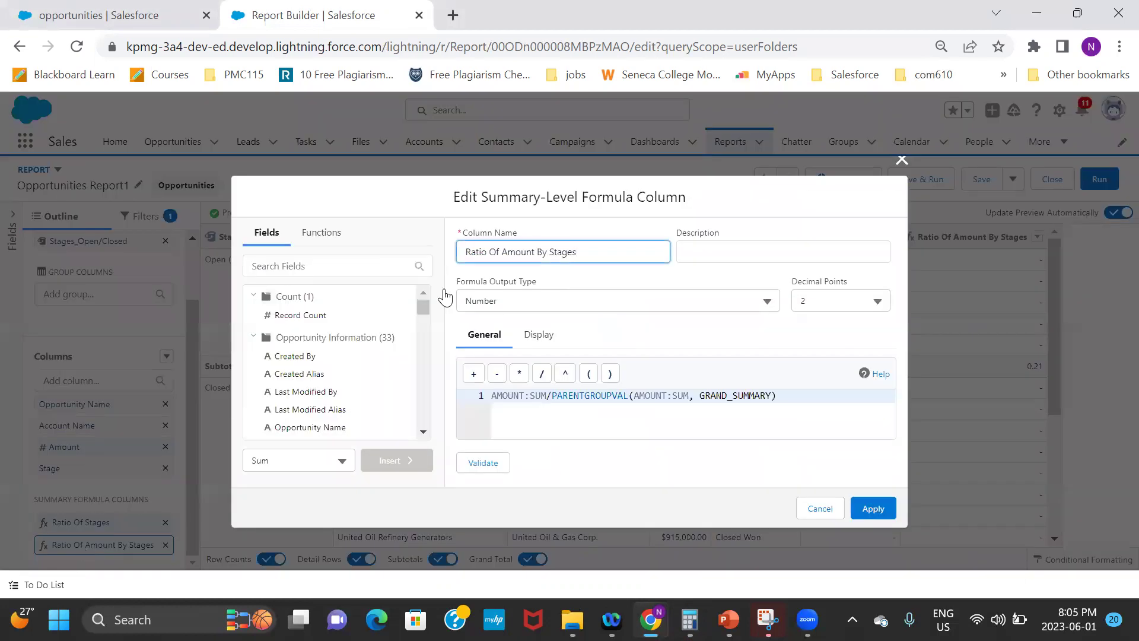
{"action": "left_click", "coordinate": [531, 302]}
{"action": "left_click", "coordinate": [531, 354]}
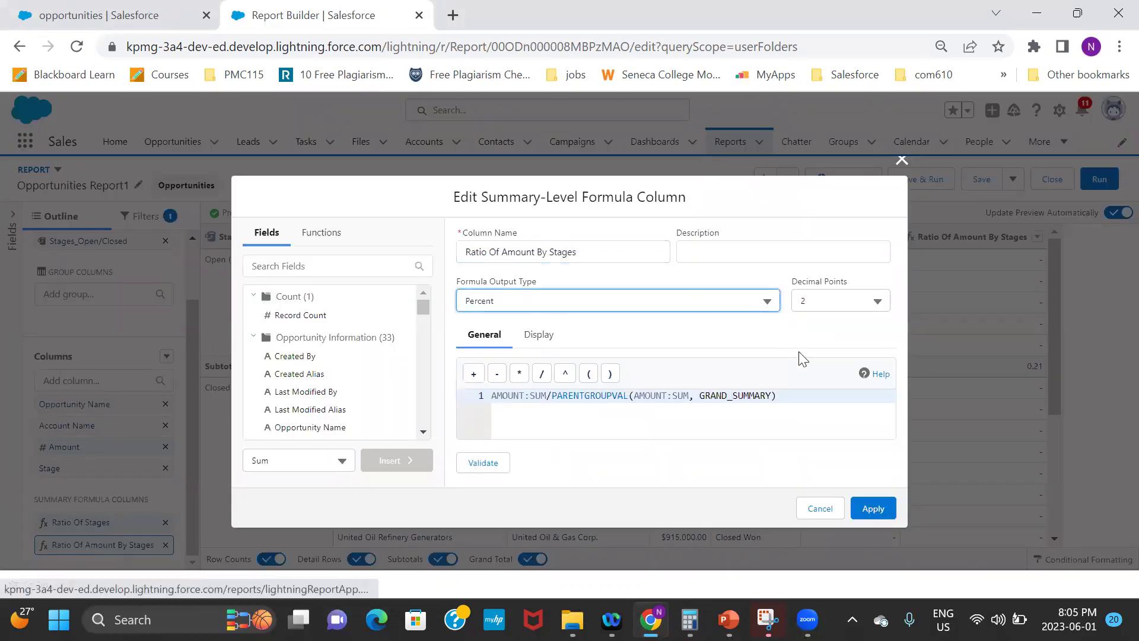
{"action": "left_click", "coordinate": [871, 507]}
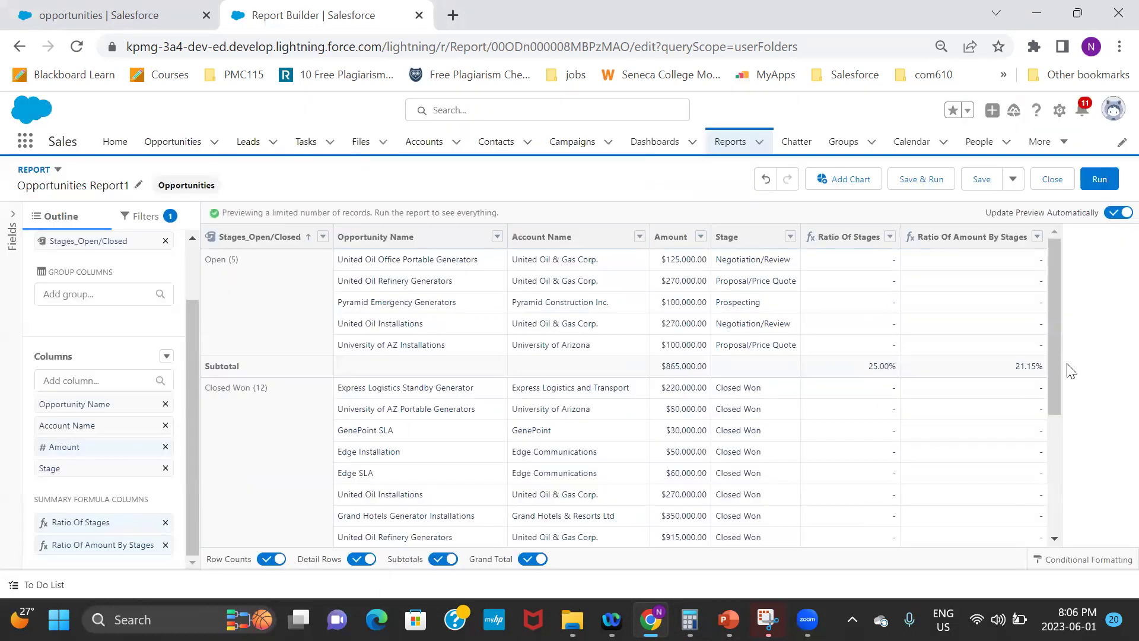
Step: Review the ratio subtotals for each group, then leave the report for the Reports list, saving its changes
{"action": "mouse_move", "coordinate": [1055, 361]}
{"action": "left_mouse_down"}
{"action": "mouse_move", "coordinate": [1047, 398]}
{"action": "mouse_move", "coordinate": [1056, 352]}
{"action": "left_mouse_up"}
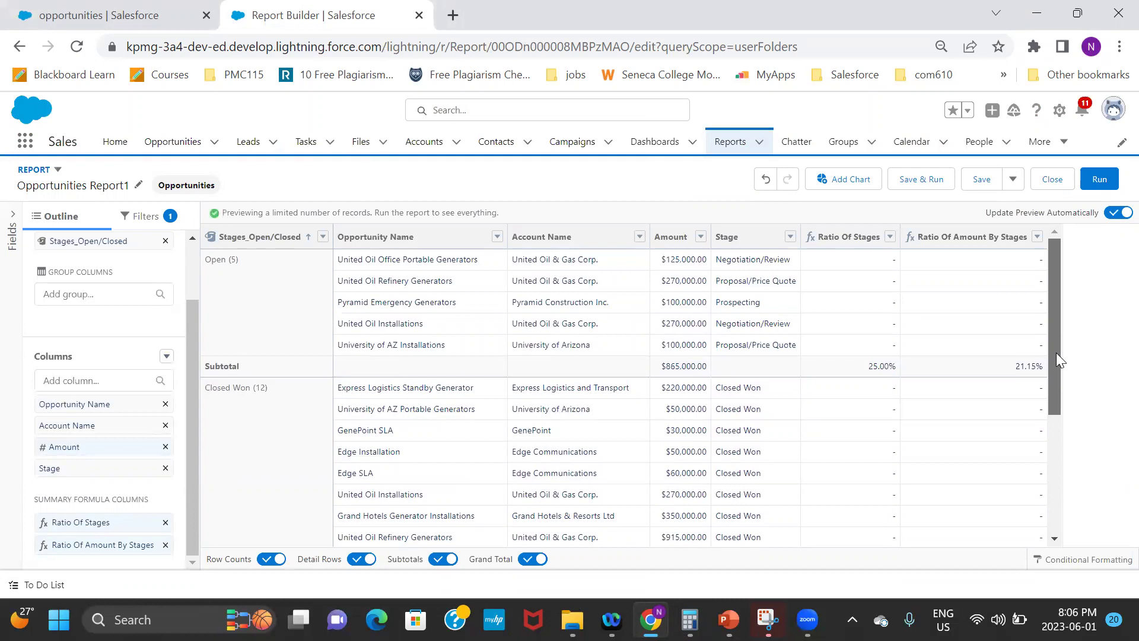
{"action": "left_click_drag", "start_coordinate": [1057, 363], "coordinate": [1075, 498]}
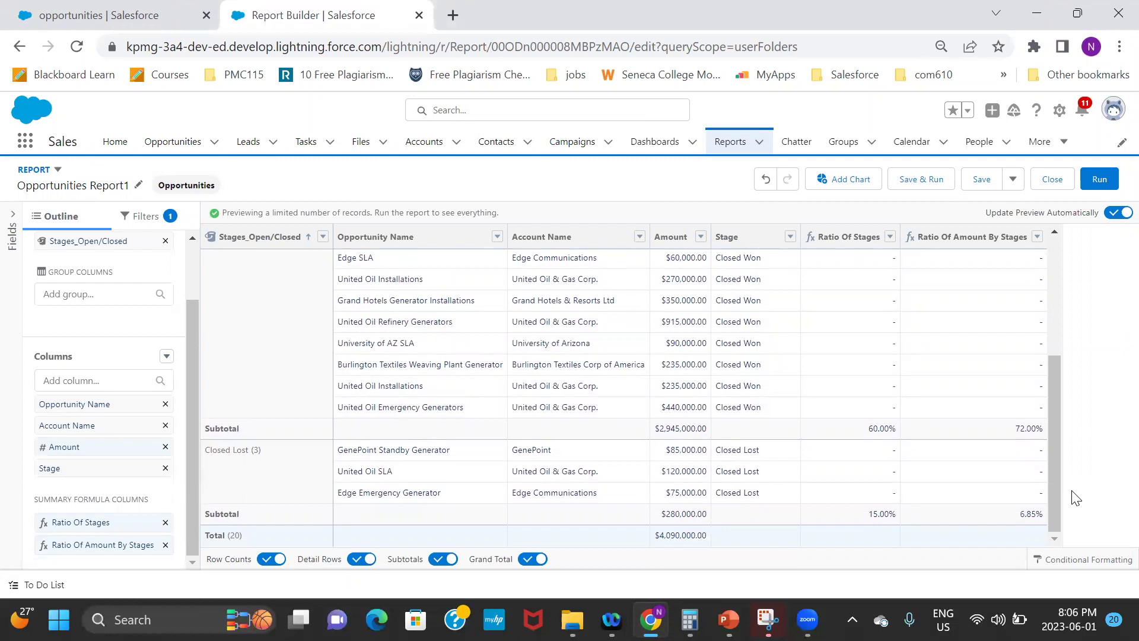
{"action": "left_click_drag", "start_coordinate": [1075, 498], "coordinate": [1075, 498]}
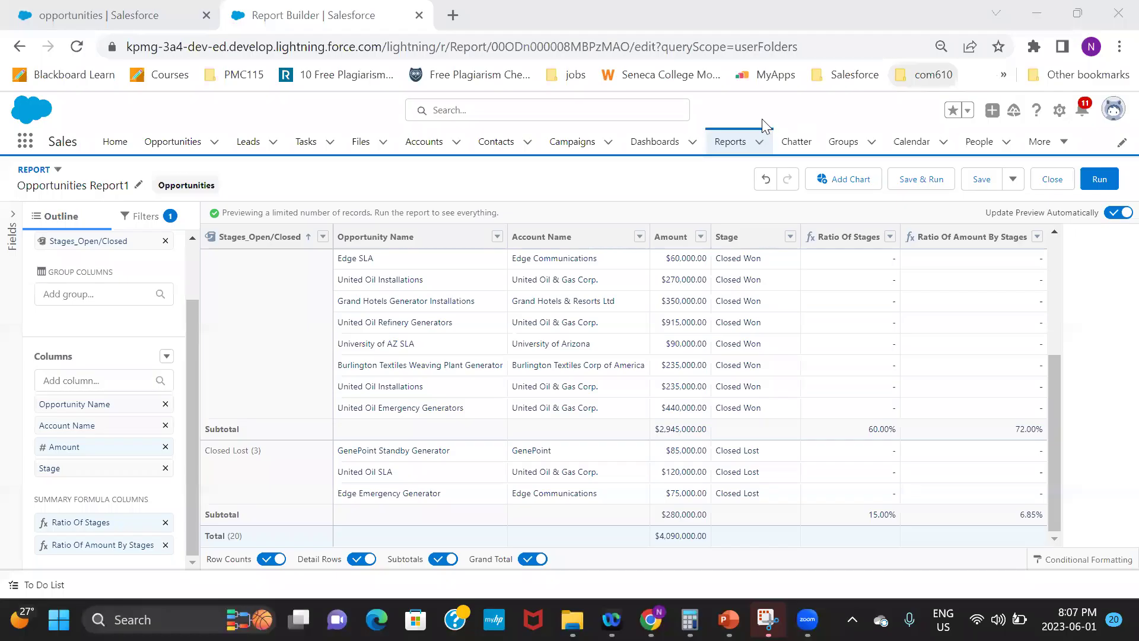
{"action": "left_click", "coordinate": [729, 141]}
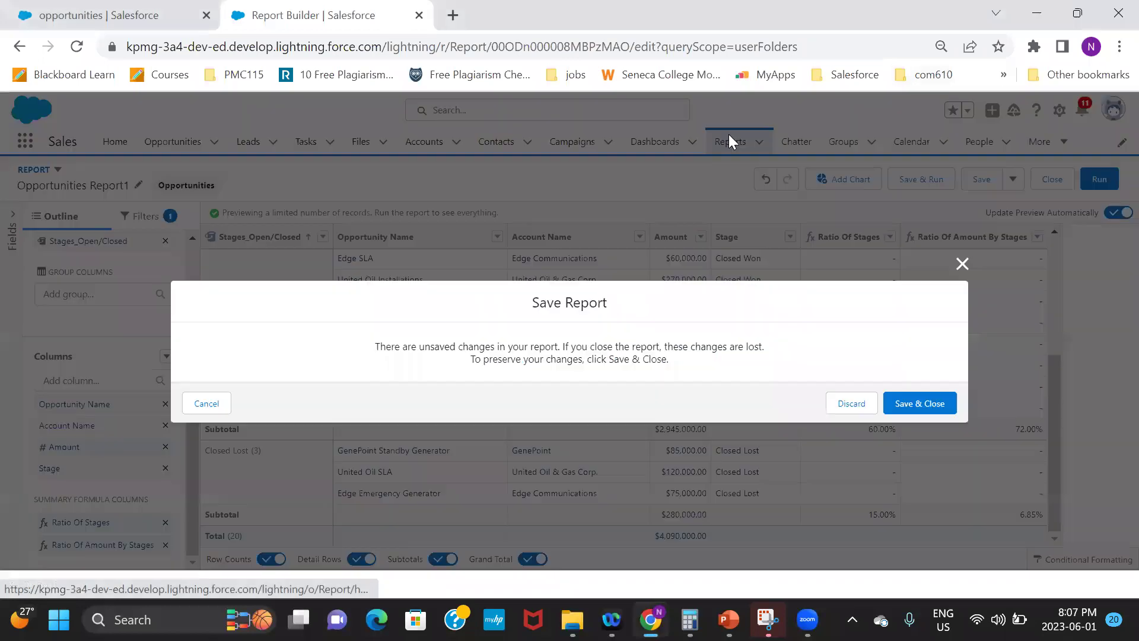
{"action": "left_click", "coordinate": [908, 403]}
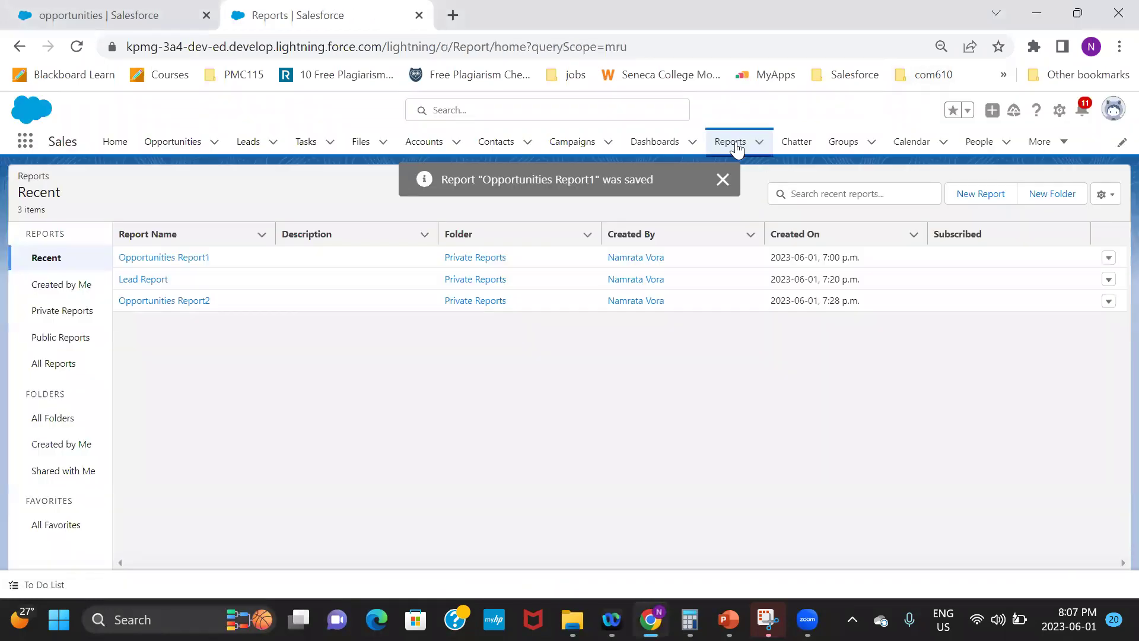
Step: Open the Lead Report for editing and view its existing ratio summary formula, closing the formula without changes
{"action": "left_click", "coordinate": [145, 279]}
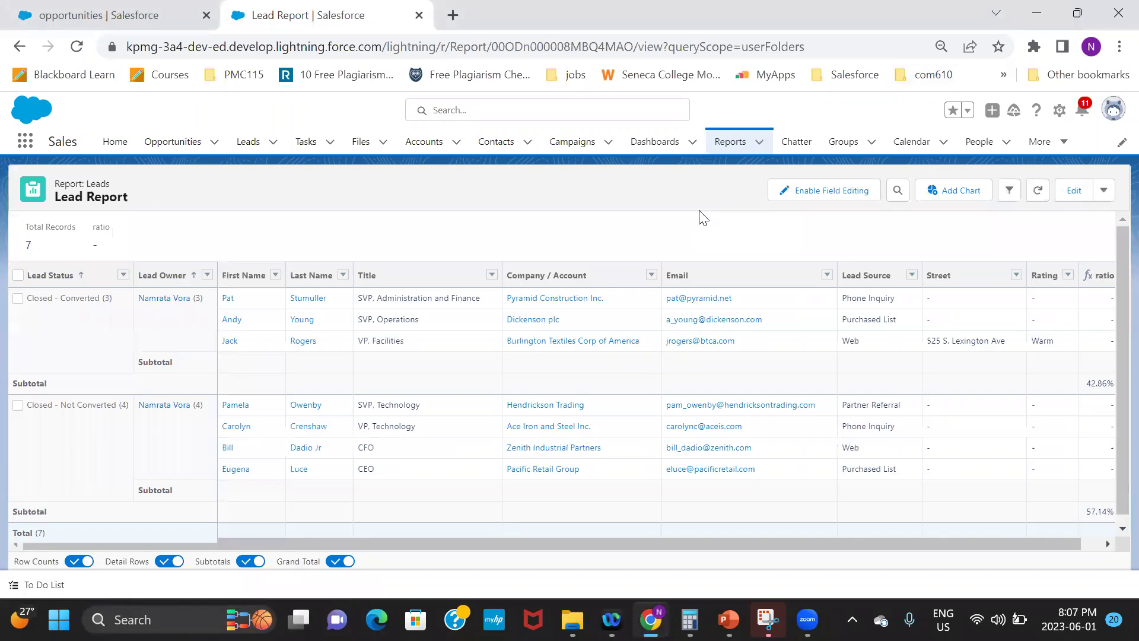
{"action": "left_click", "coordinate": [1073, 191]}
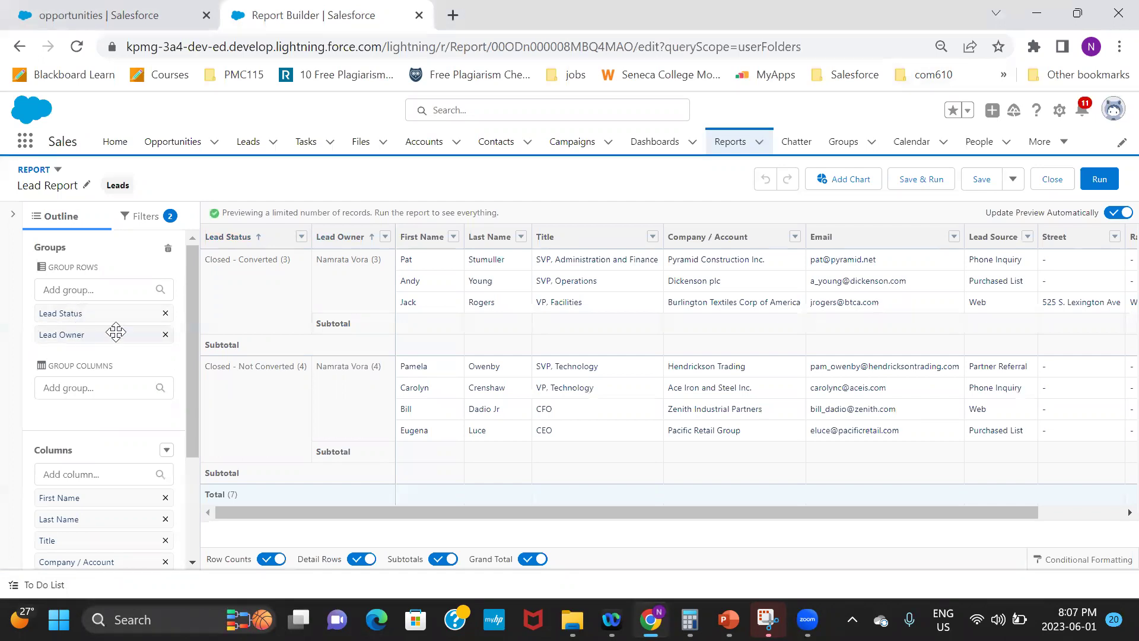
{"action": "scroll", "coordinate": [189, 525], "scroll_direction": "down", "scroll_amount": 3}
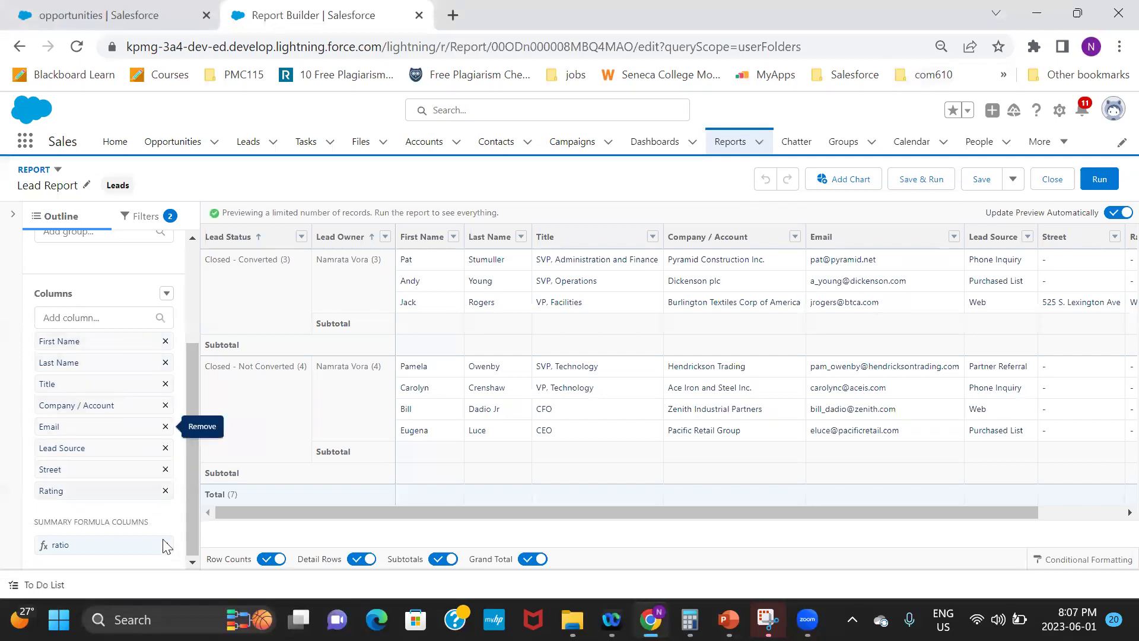
{"action": "left_click", "coordinate": [66, 543]}
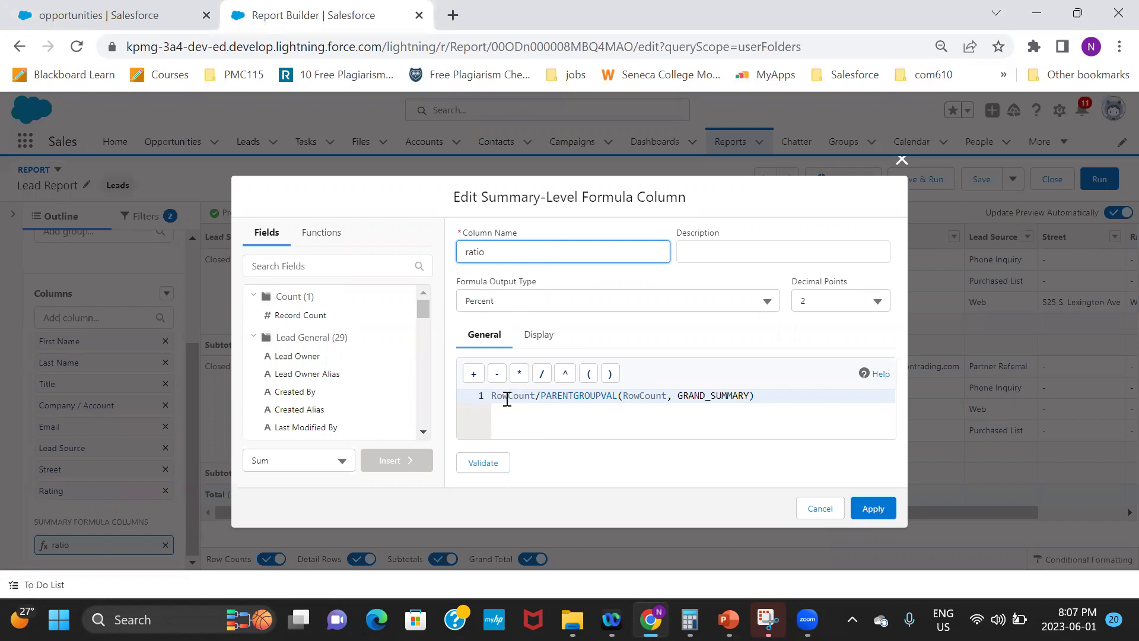
{"action": "left_click", "coordinate": [899, 168]}
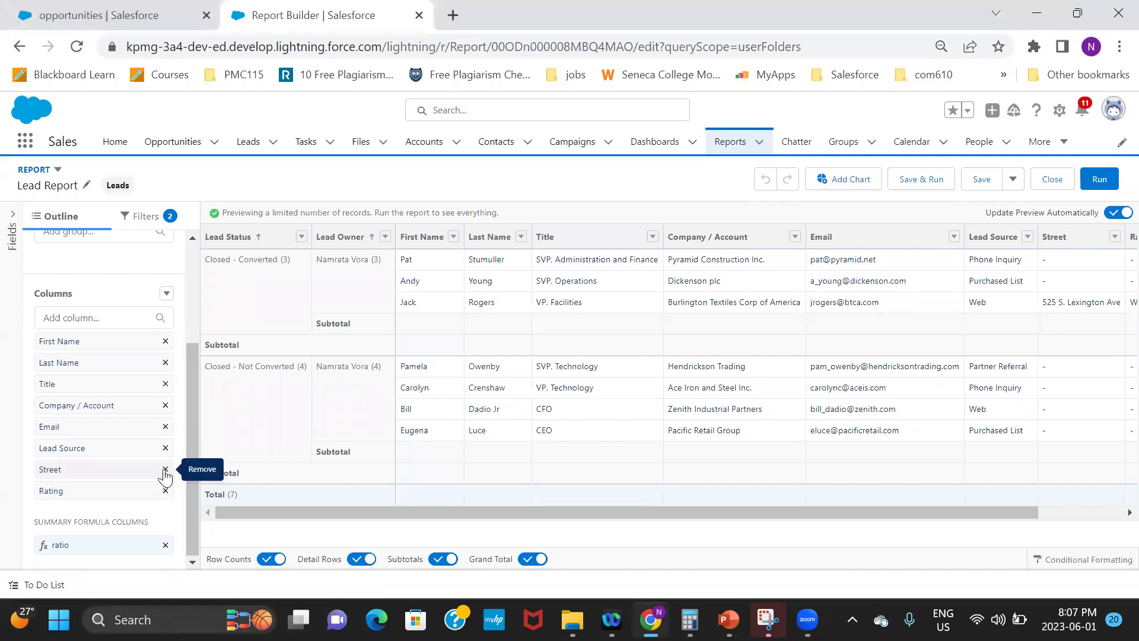
Step: Remove the Street, Rating and Email columns and the ratio summary formula column from the Lead Report
{"action": "left_click", "coordinate": [165, 469]}
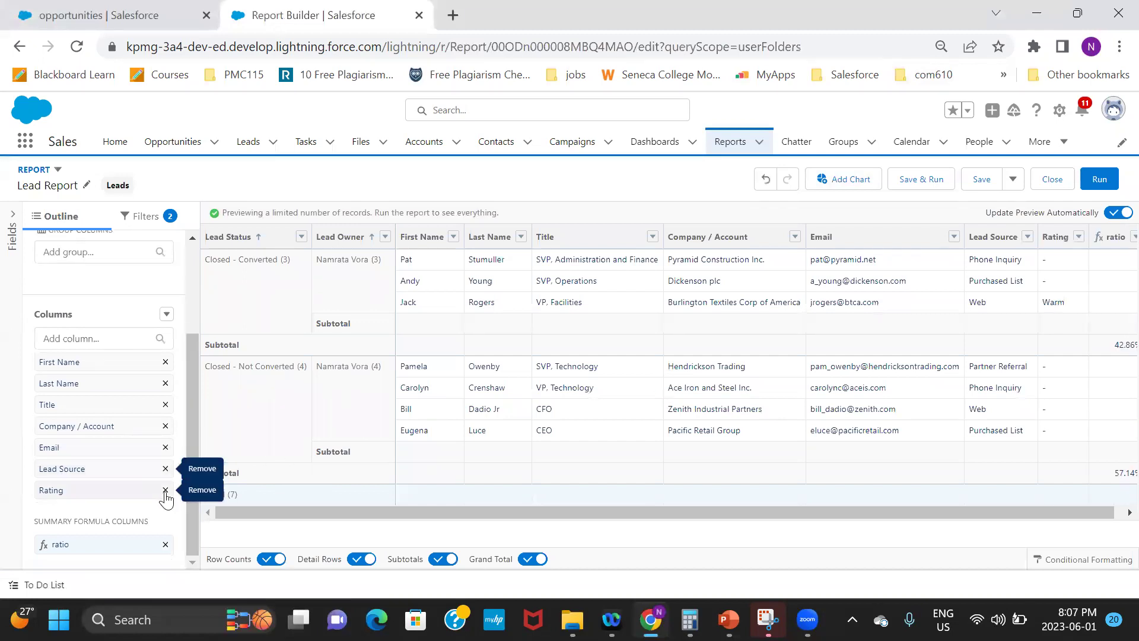
{"action": "left_click", "coordinate": [166, 491]}
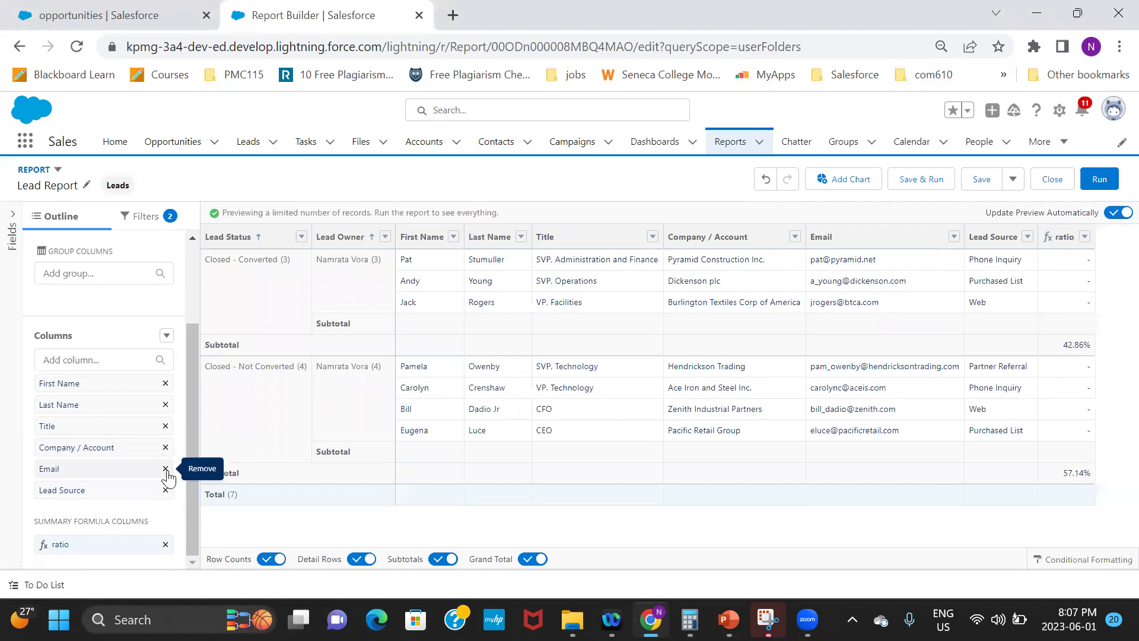
{"action": "left_click", "coordinate": [165, 469]}
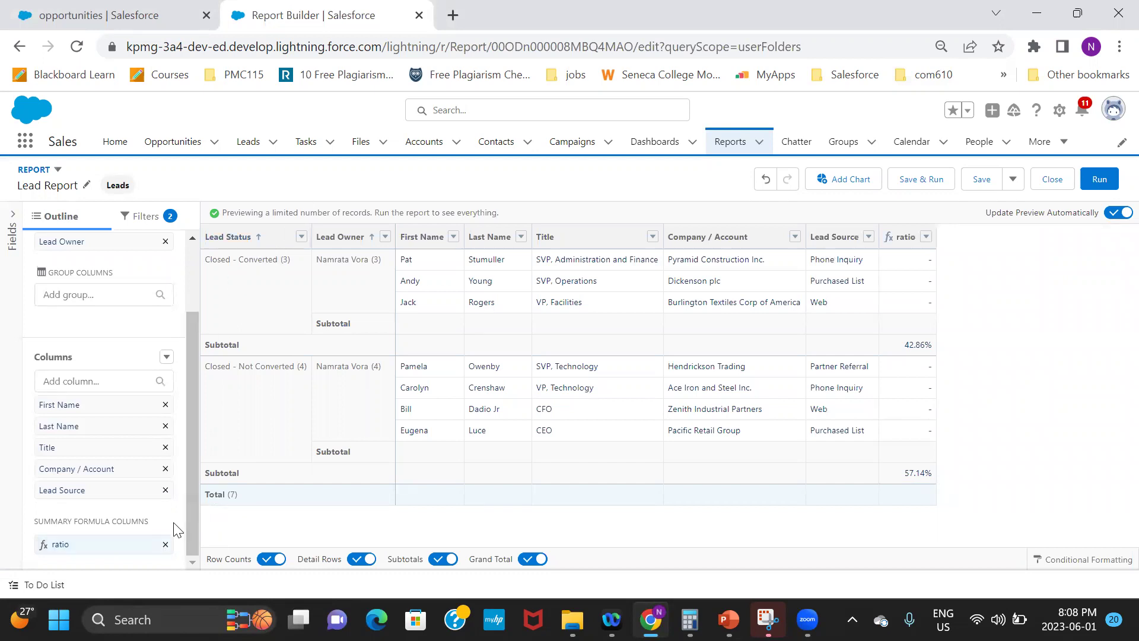
{"action": "left_click", "coordinate": [165, 545]}
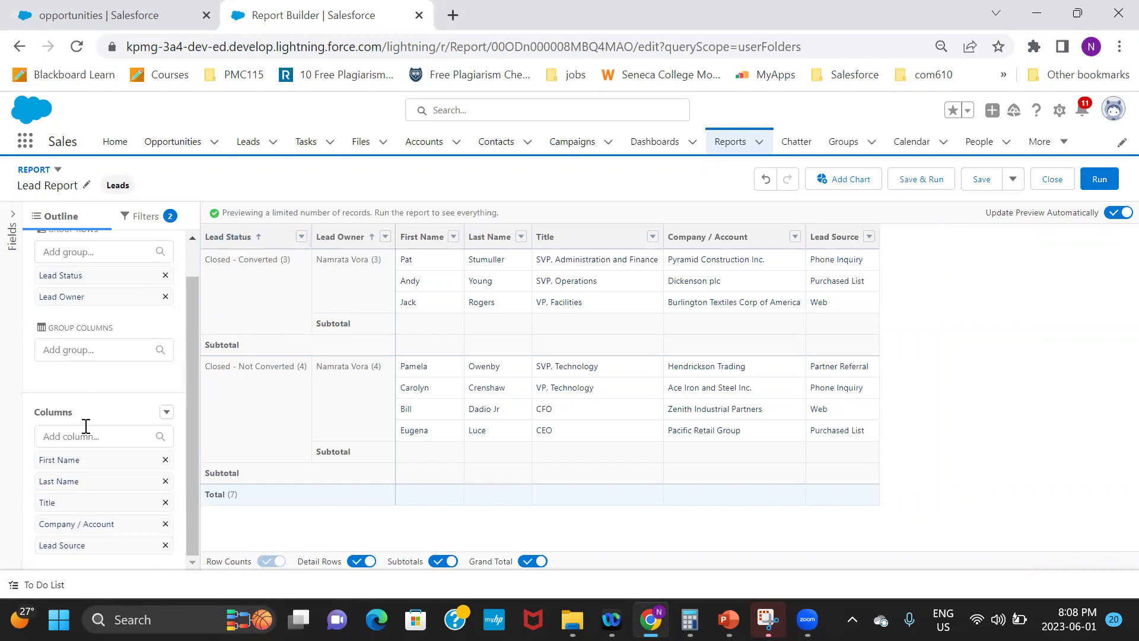
Step: Start a new summary formula column for the Lead Report and name it Ratio
{"action": "left_click", "coordinate": [167, 412]}
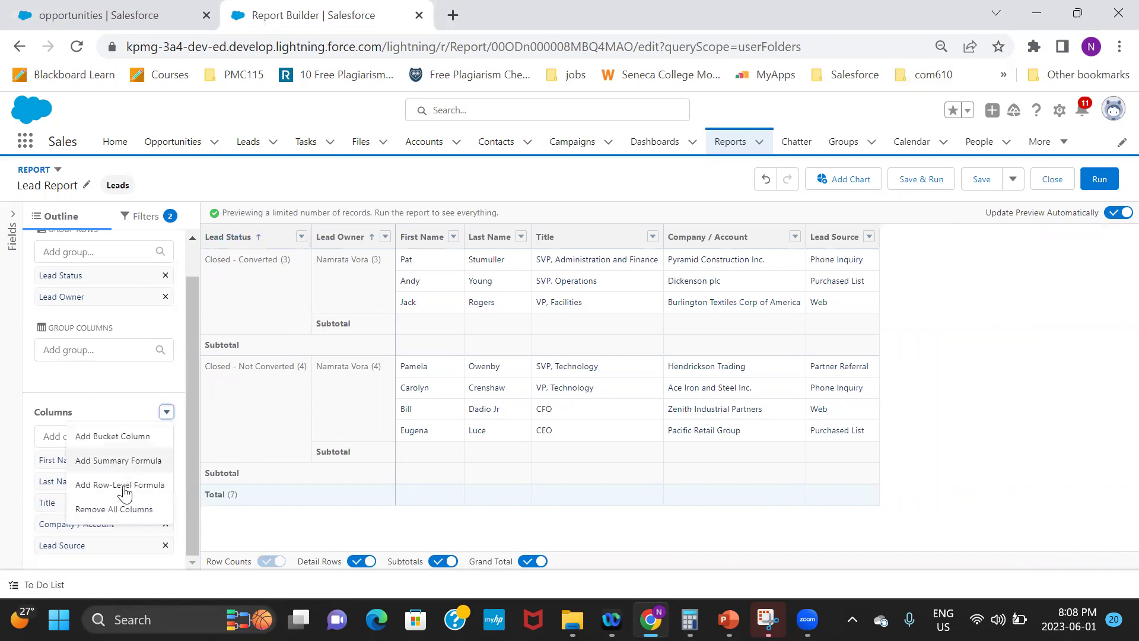
{"action": "left_click", "coordinate": [119, 461]}
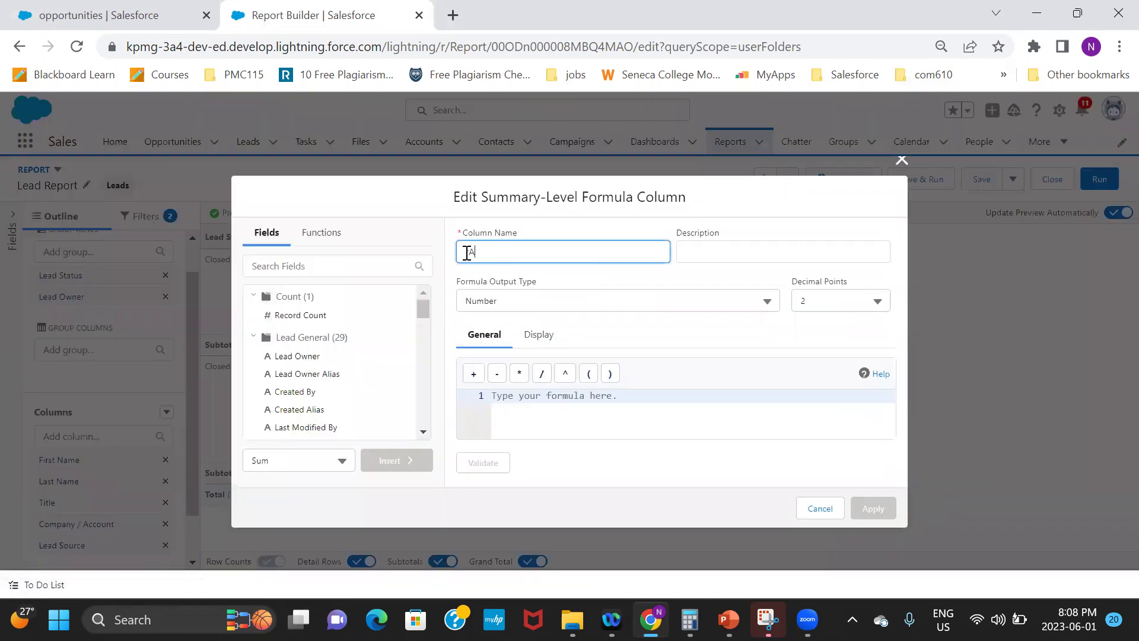
{"action": "key", "text": "BackSpace"}
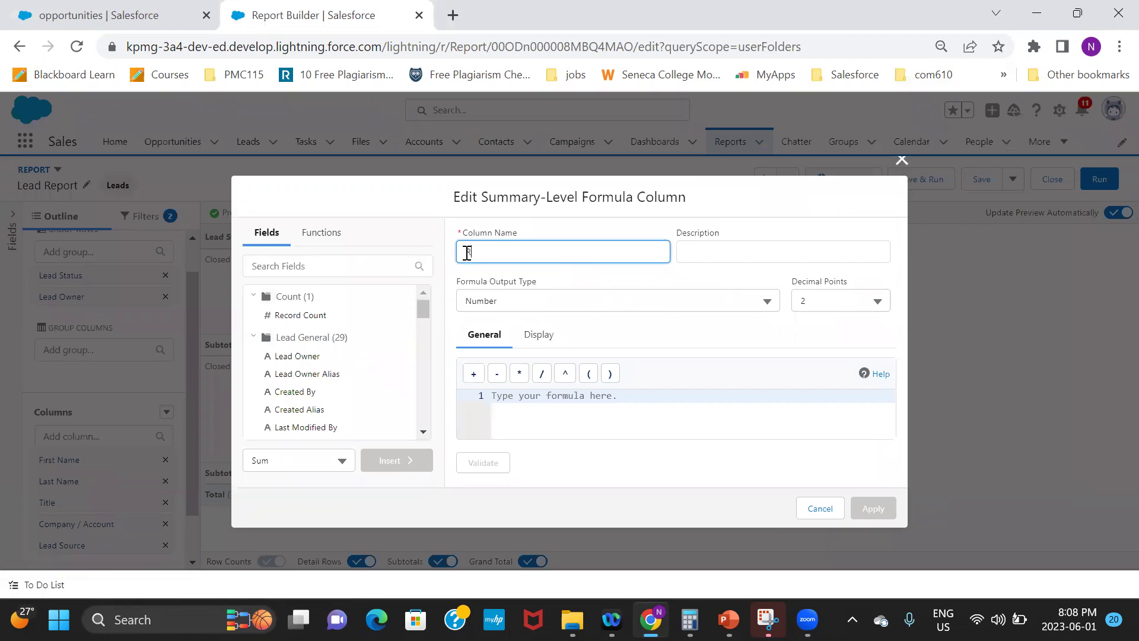
{"action": "type", "text": "Ratio"}
Step: Find the PARENTGROUPVAL function and insert it into the Ratio formula
{"action": "left_click", "coordinate": [529, 396]}
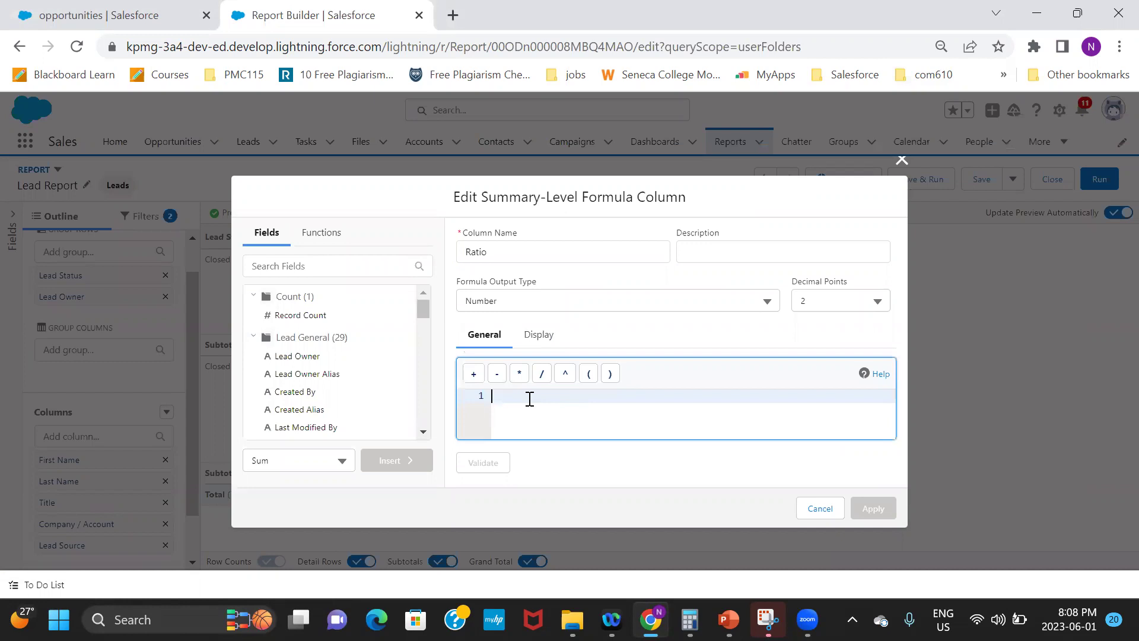
{"action": "left_click", "coordinate": [320, 236]}
{"action": "left_click", "coordinate": [325, 267]}
{"action": "type", "text": "parent"}
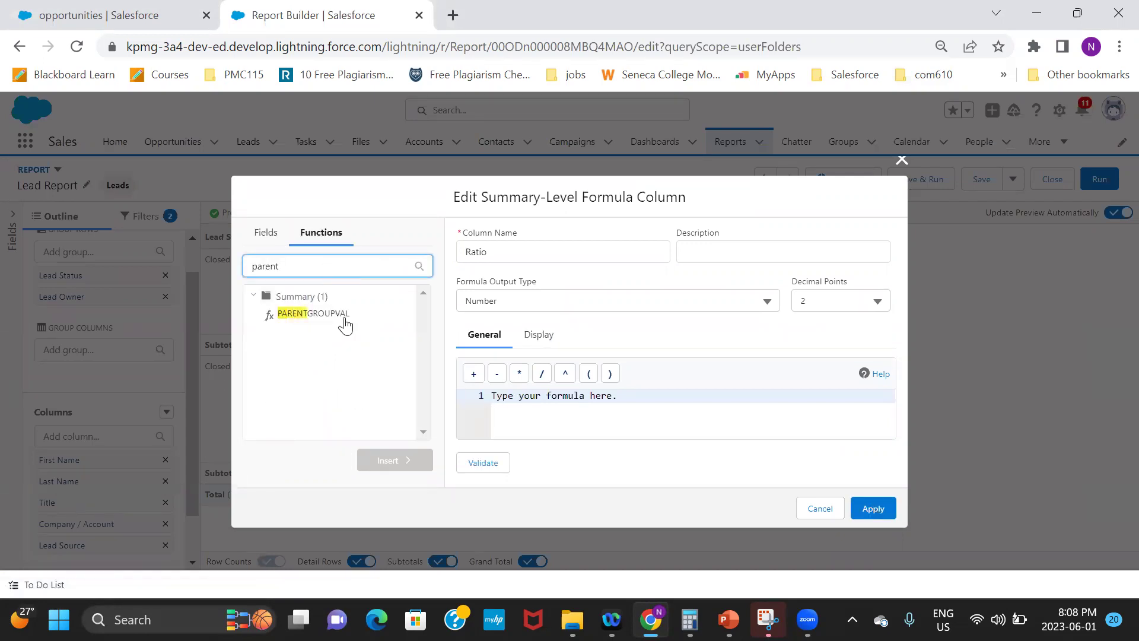
{"action": "left_click", "coordinate": [341, 315]}
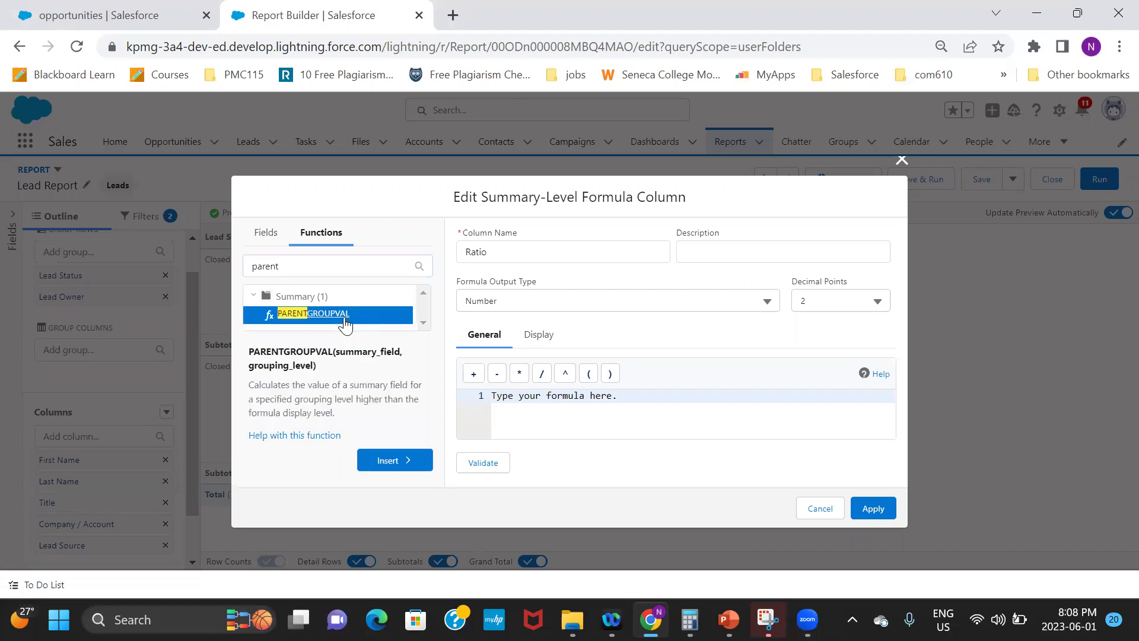
{"action": "left_click", "coordinate": [393, 461]}
Step: Replace the summary field placeholder in PARENTGROUPVAL with the Record Count field
{"action": "double_click", "coordinate": [584, 396]}
{"action": "key", "text": "BackSpace"}
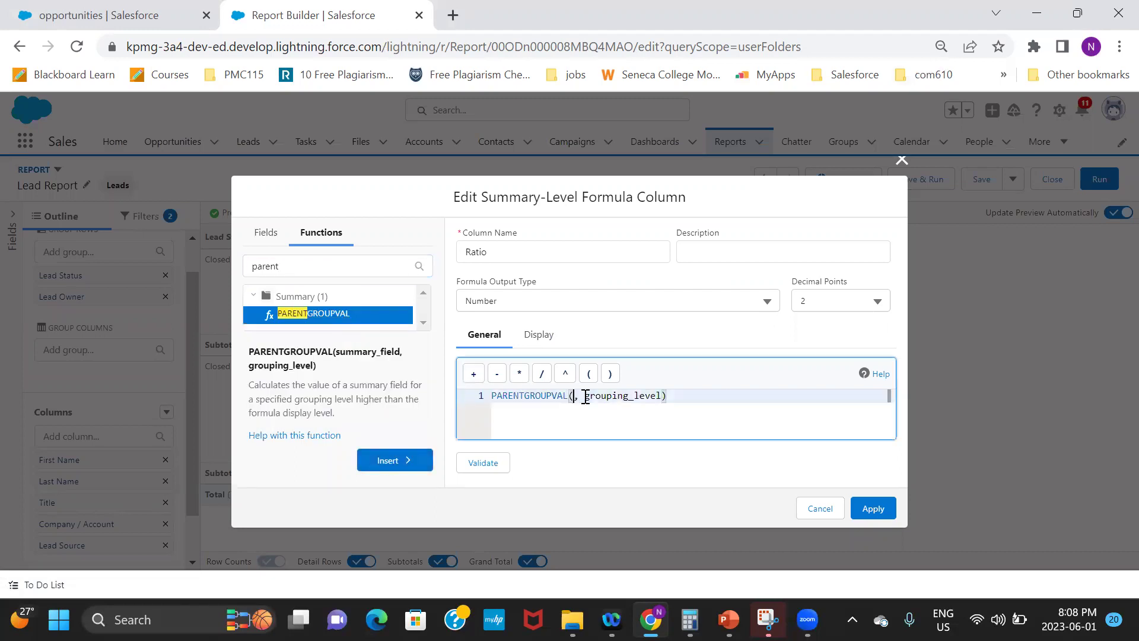
{"action": "left_click", "coordinate": [268, 232]}
{"action": "left_click", "coordinate": [307, 315]}
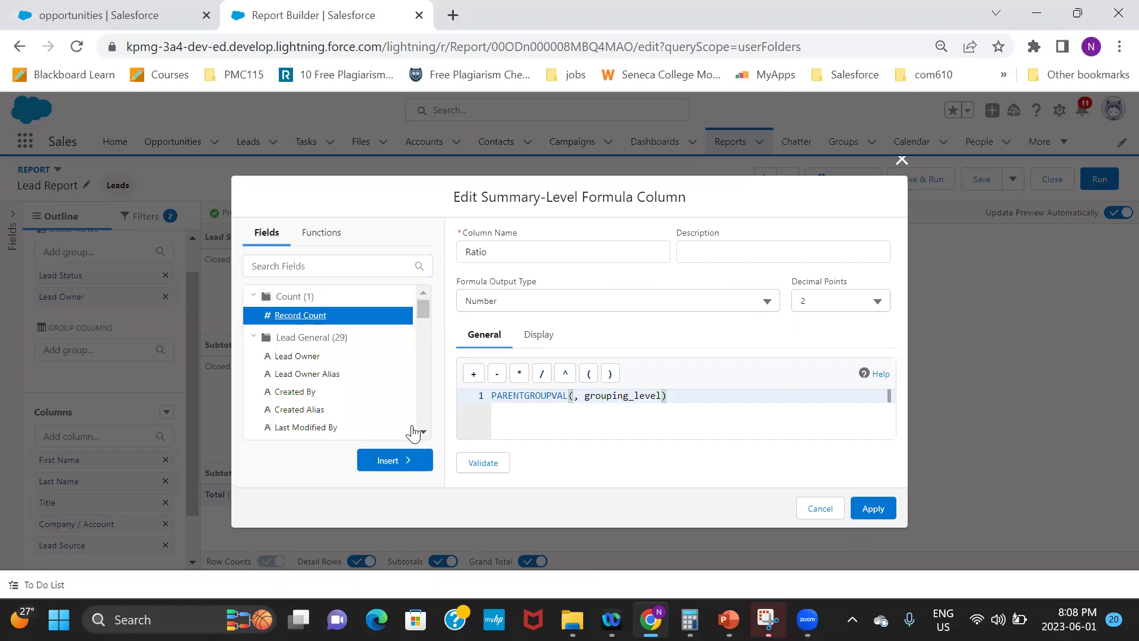
{"action": "left_click", "coordinate": [395, 461]}
Step: Replace the grouping_level placeholder in PARENTGROUPVAL with GRAND_SUMMARY
{"action": "triple_click", "coordinate": [673, 396]}
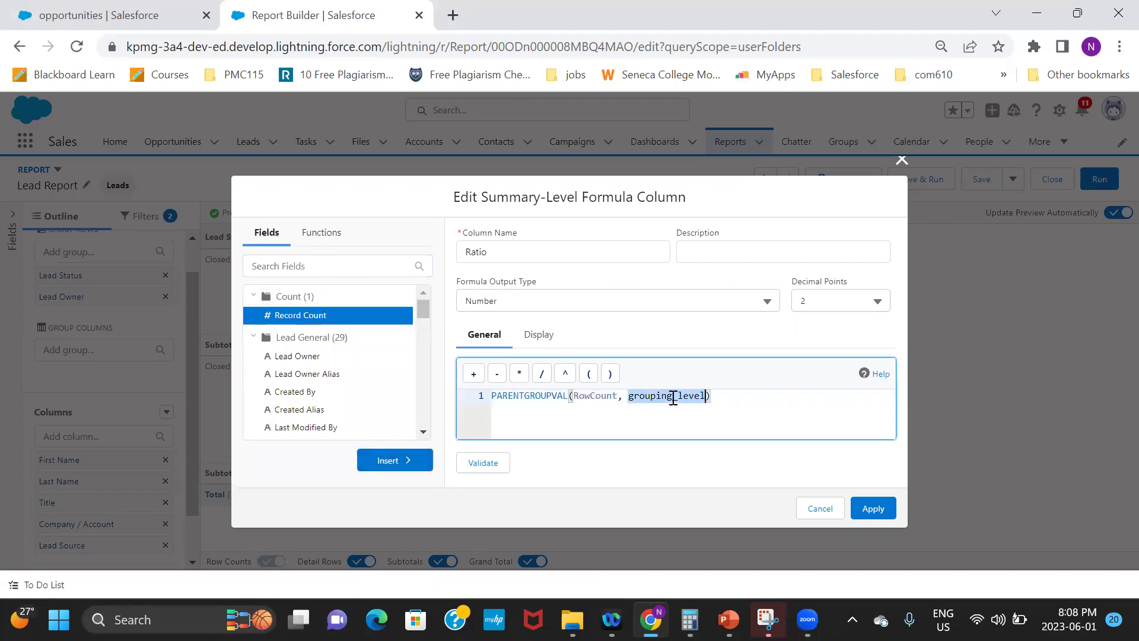
{"action": "double_click", "coordinate": [673, 396]}
{"action": "key", "text": "BackSpace"}
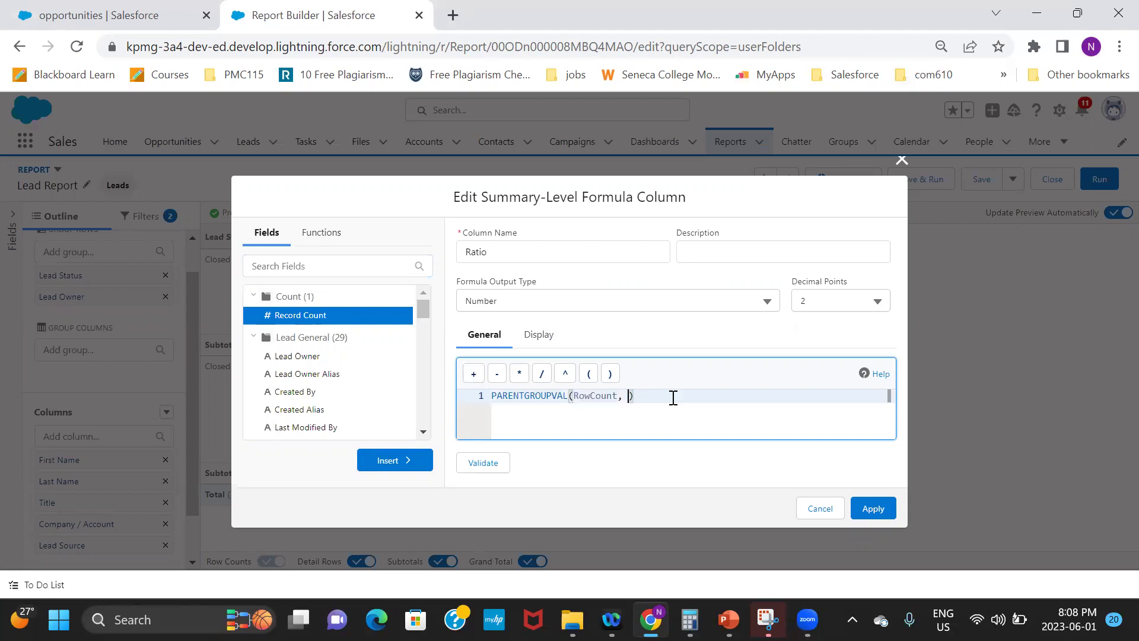
{"action": "type", "text": "GRAND_"}
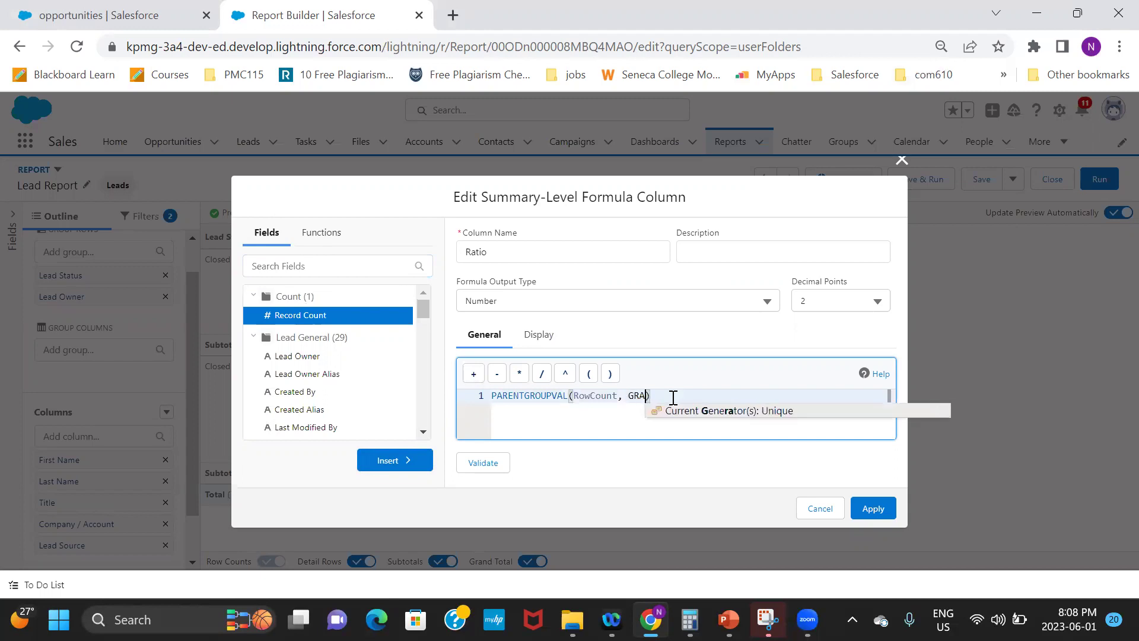
{"action": "type", "text": "SUMMARY"}
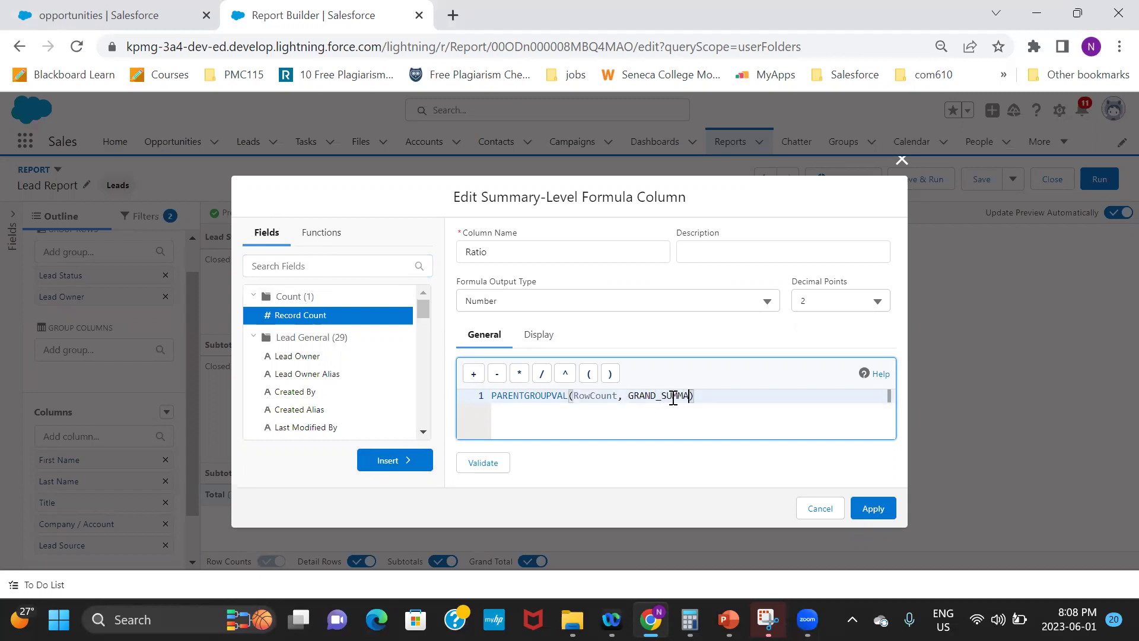
Step: Copy RowCount to the start of the formula as the dividend, making it RowCount/PARENTGROUPVAL(RowCount, GRAND_SUMMARY)
{"action": "double_click", "coordinate": [590, 396]}
{"action": "key", "text": "ctrl+c"}
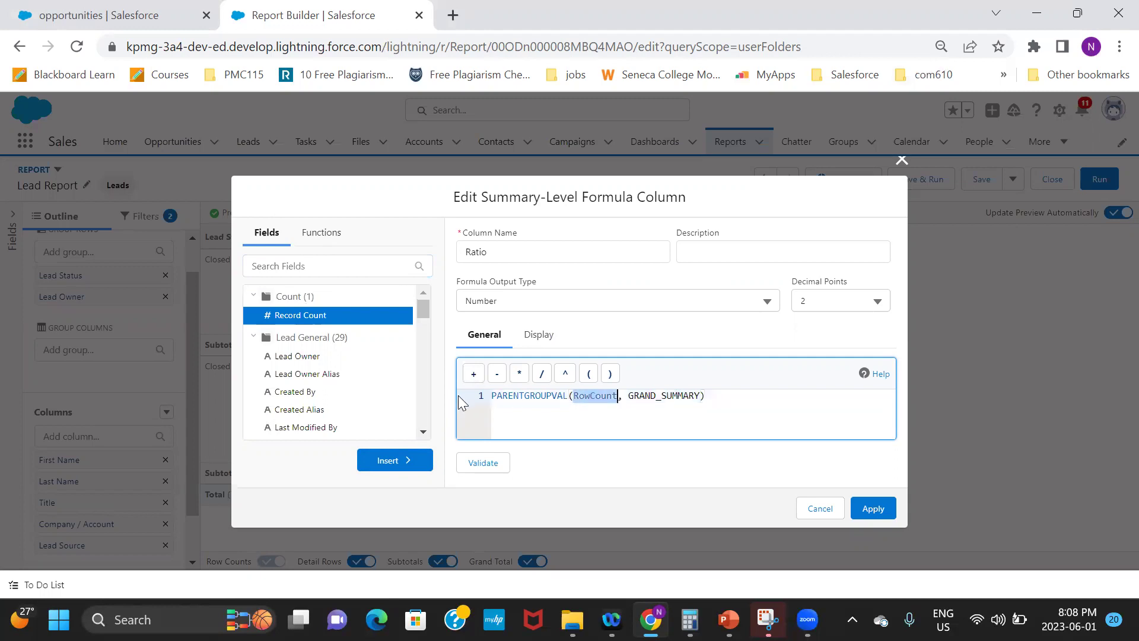
{"action": "left_click", "coordinate": [493, 396]}
{"action": "key", "text": "ctrl+v"}
{"action": "type", "text": "/"}
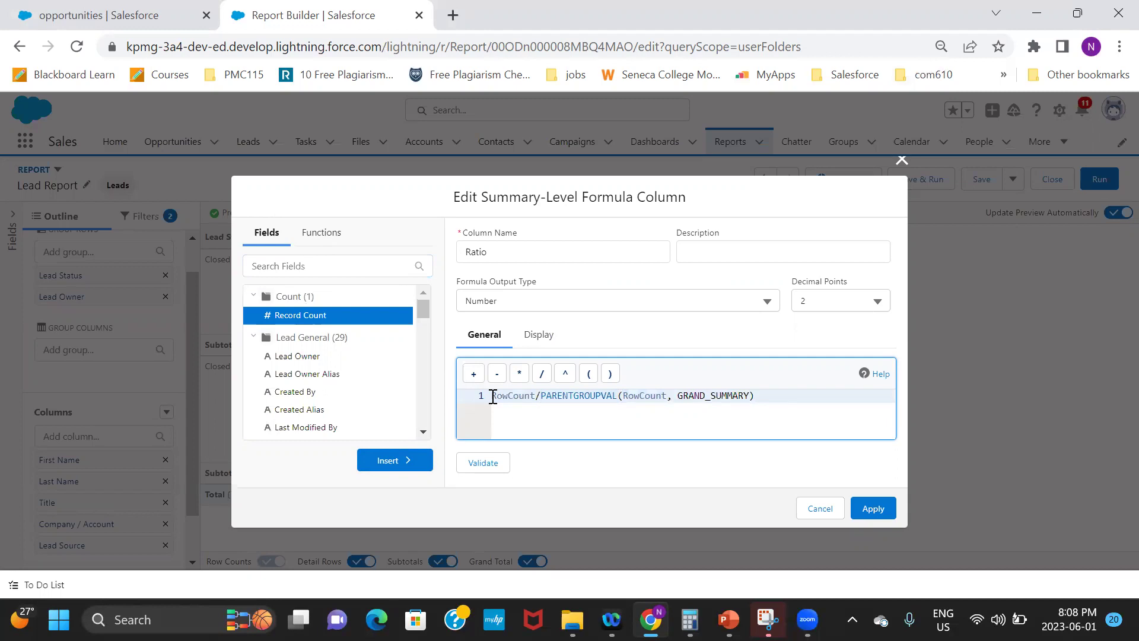
Step: Set the Ratio formula to display for specific groups with the Lead Status row group, and apply it
{"action": "left_click", "coordinate": [538, 338]}
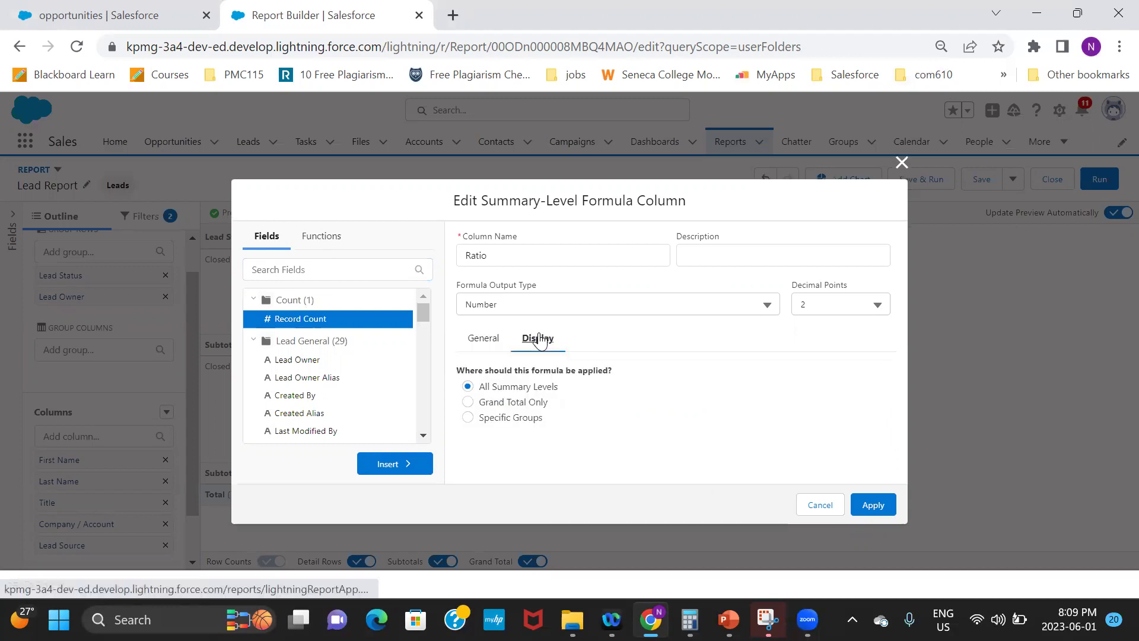
{"action": "left_click", "coordinate": [469, 418]}
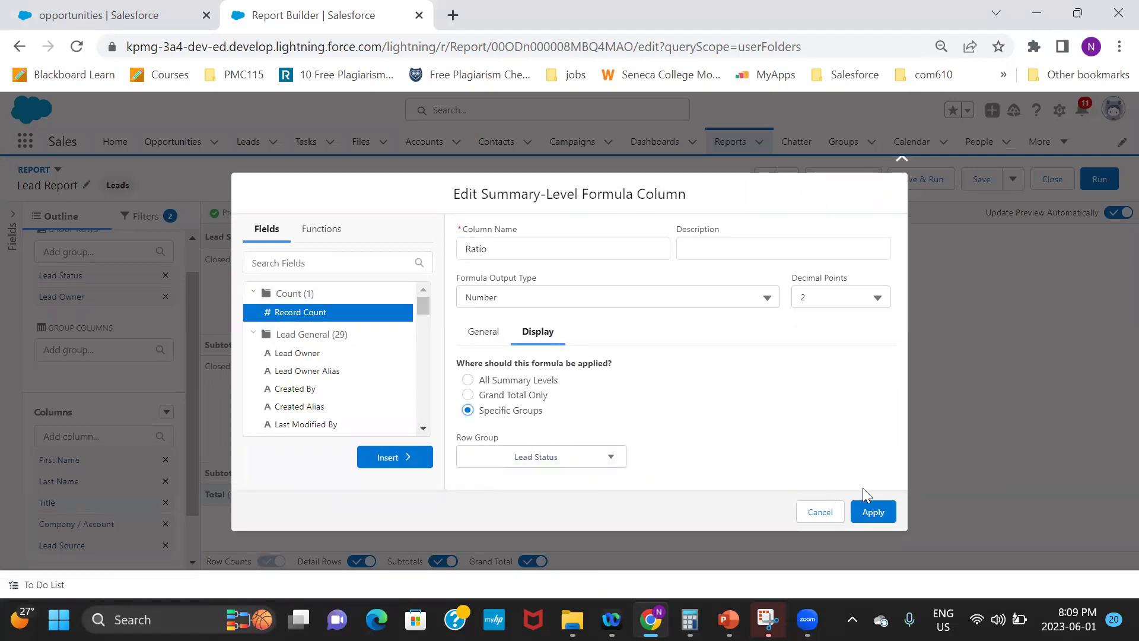
{"action": "left_click", "coordinate": [863, 516]}
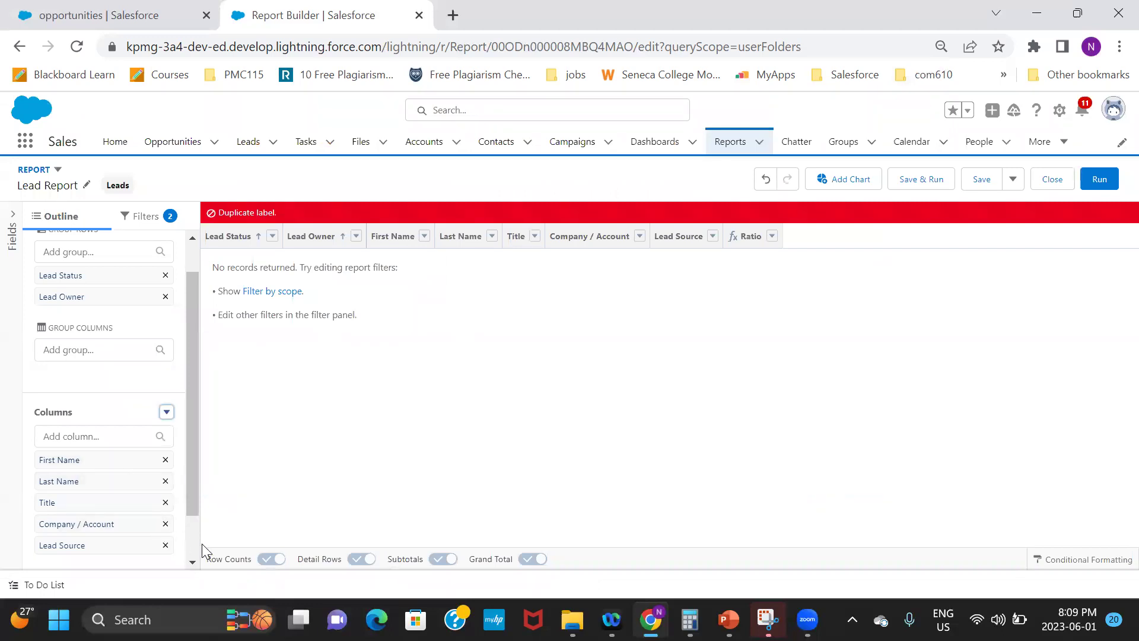
Step: Delete the old lowercase ratio summary formula from the report's available fields, keeping the new Ratio formula
{"action": "scroll", "coordinate": [198, 543], "scroll_direction": "down", "scroll_amount": 1}
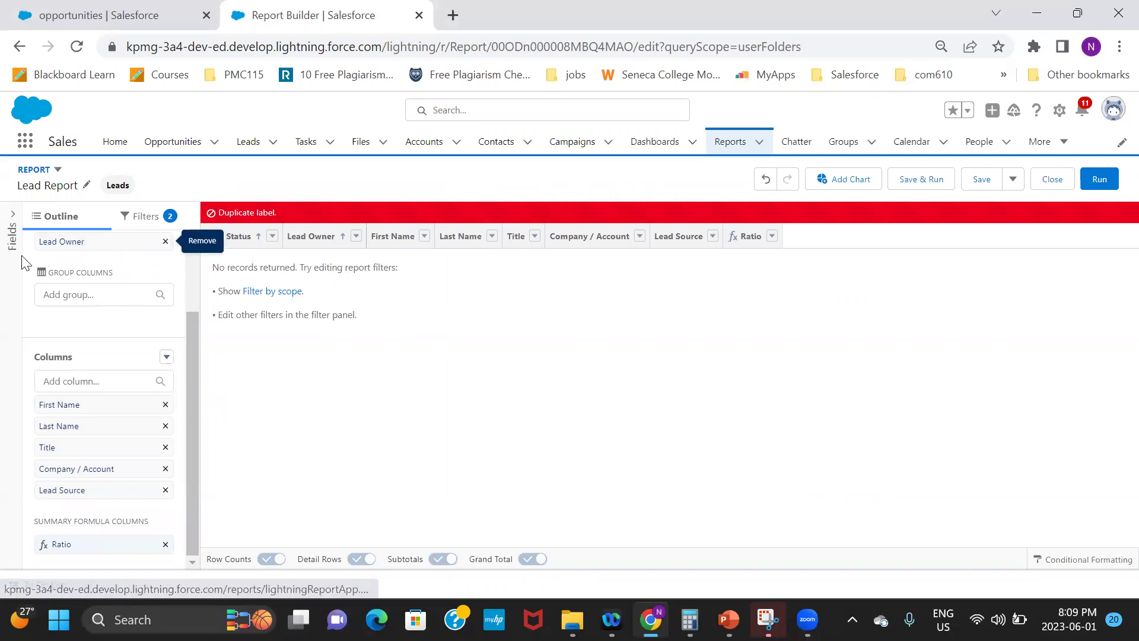
{"action": "left_click", "coordinate": [14, 217]}
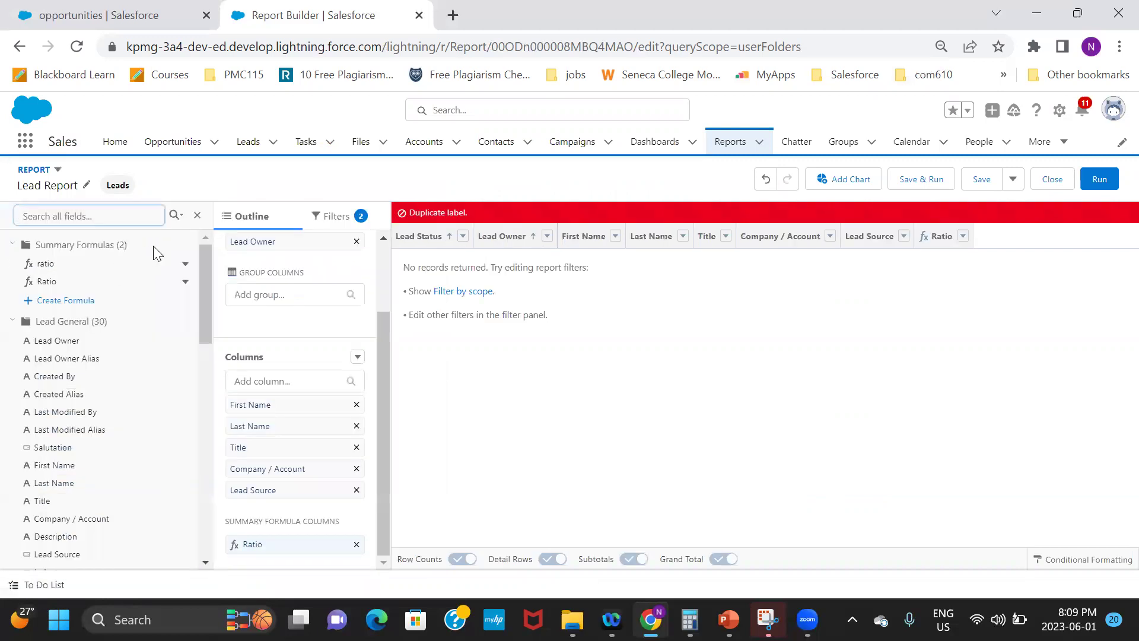
{"action": "left_click", "coordinate": [186, 265]}
{"action": "left_click", "coordinate": [166, 337]}
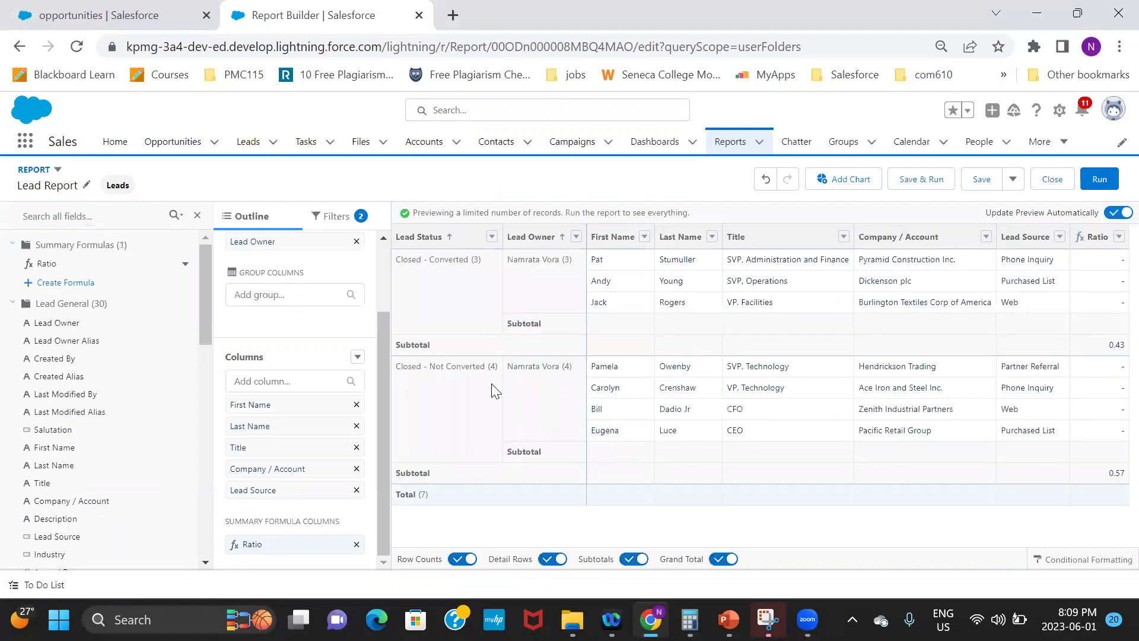
{"action": "left_click", "coordinate": [196, 215]}
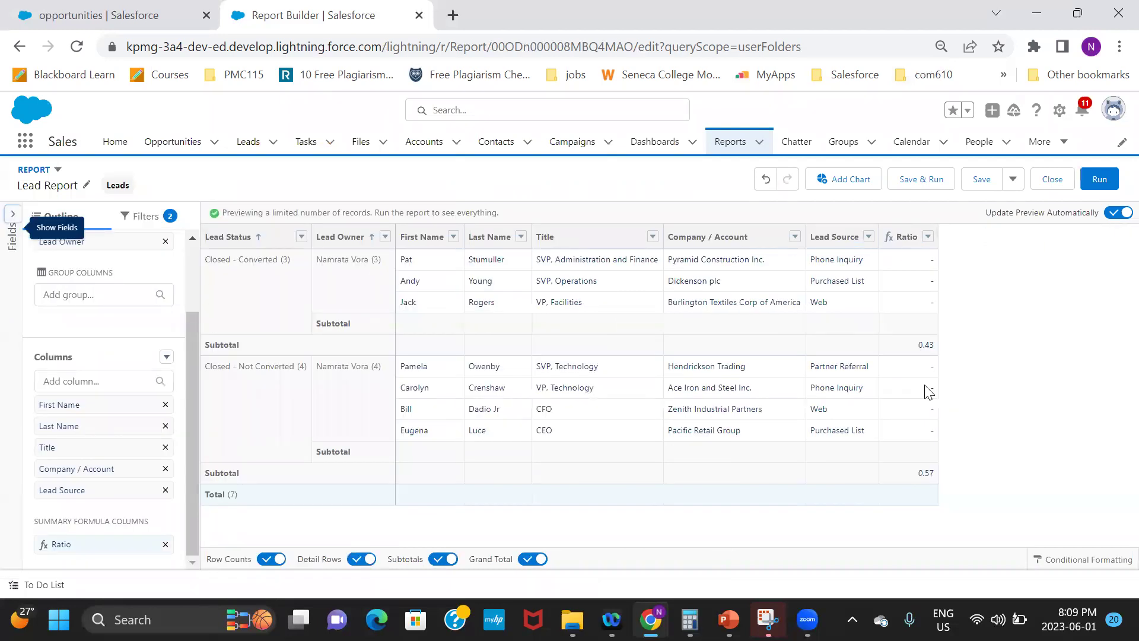
Step: Change the Ratio formula's output type to Percent, apply it, and save the Lead Report
{"action": "left_click", "coordinate": [70, 543]}
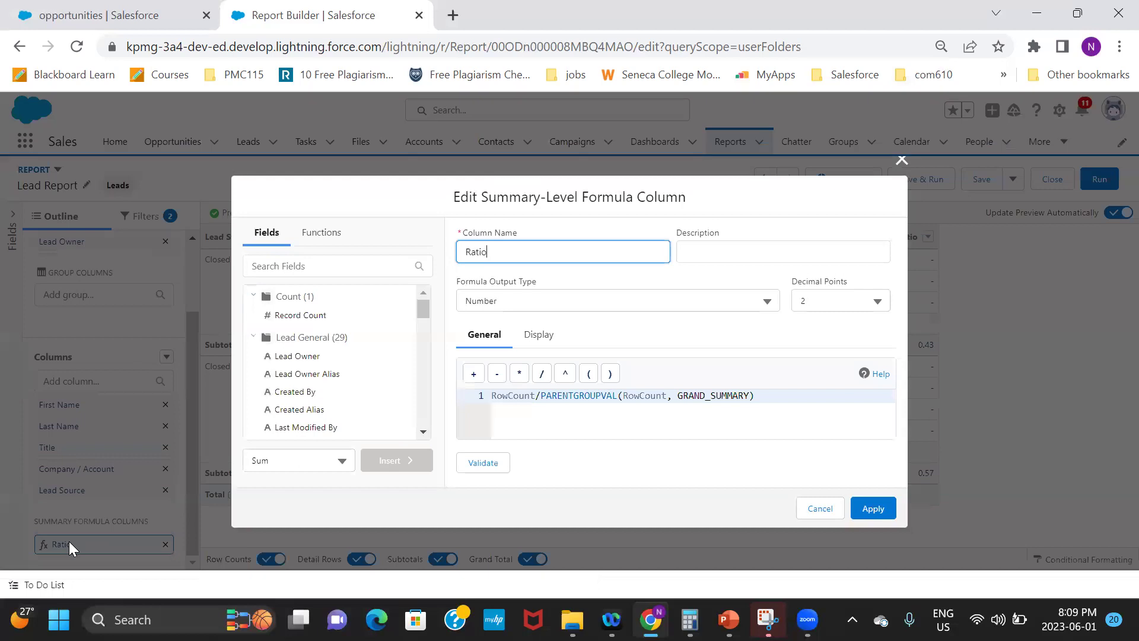
{"action": "left_click", "coordinate": [585, 300]}
{"action": "left_click", "coordinate": [555, 354]}
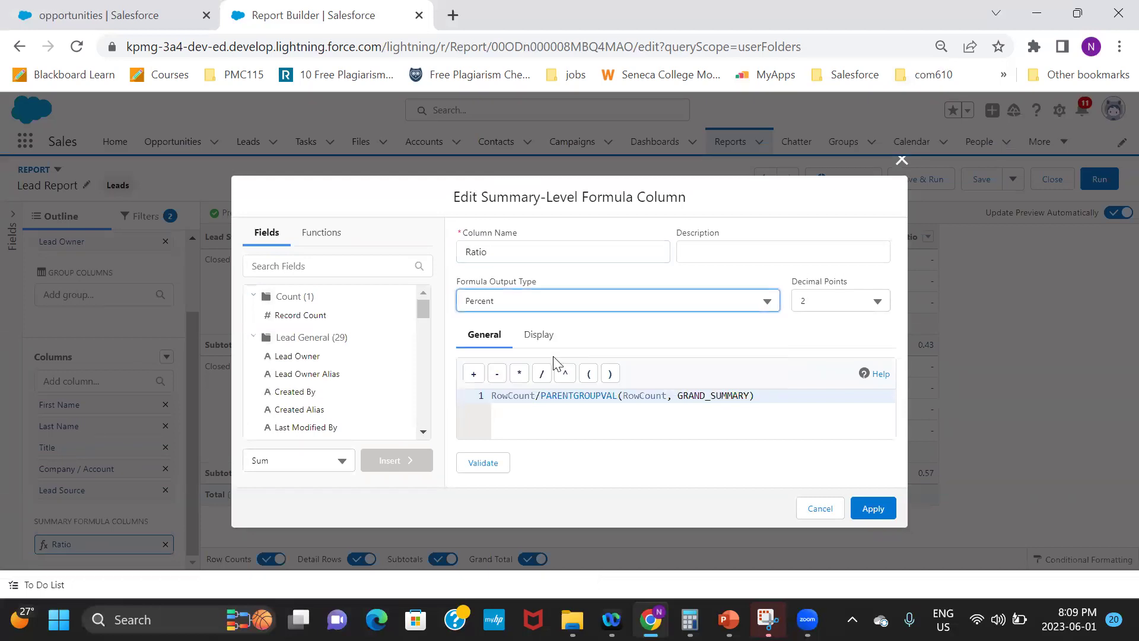
{"action": "left_click", "coordinate": [887, 513]}
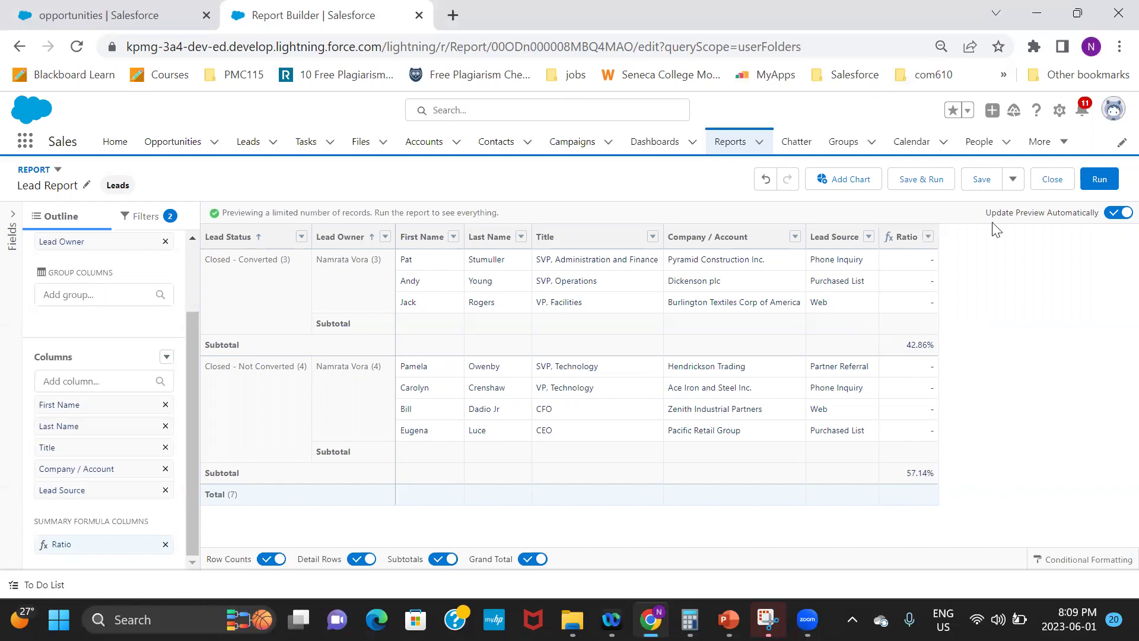
{"action": "left_click", "coordinate": [977, 179]}
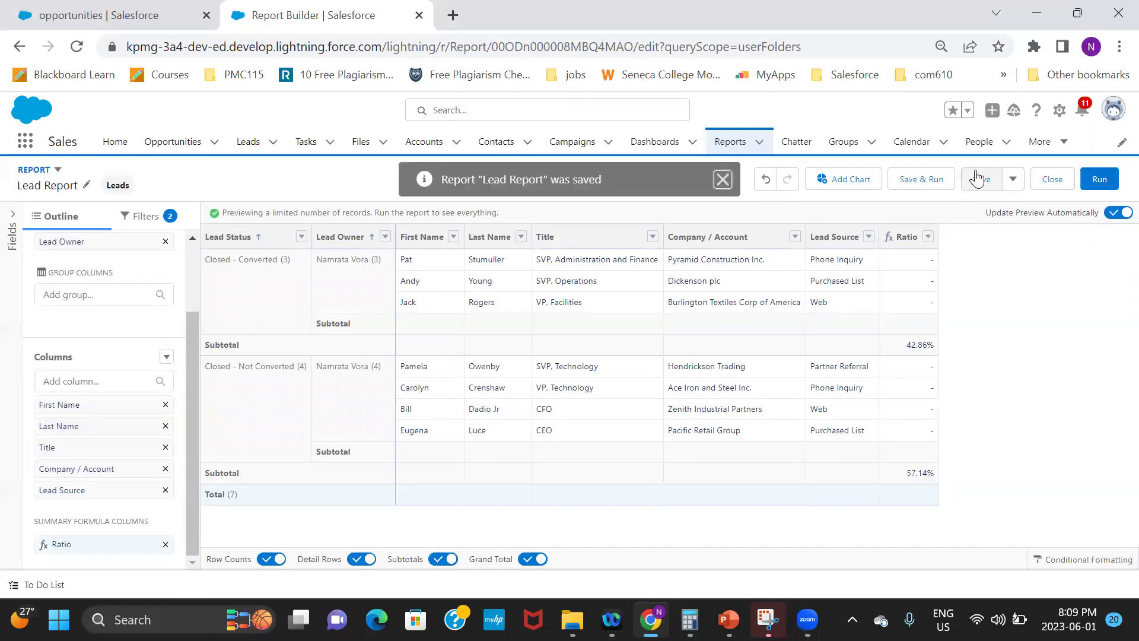
{"action": "left_click", "coordinate": [722, 179]}
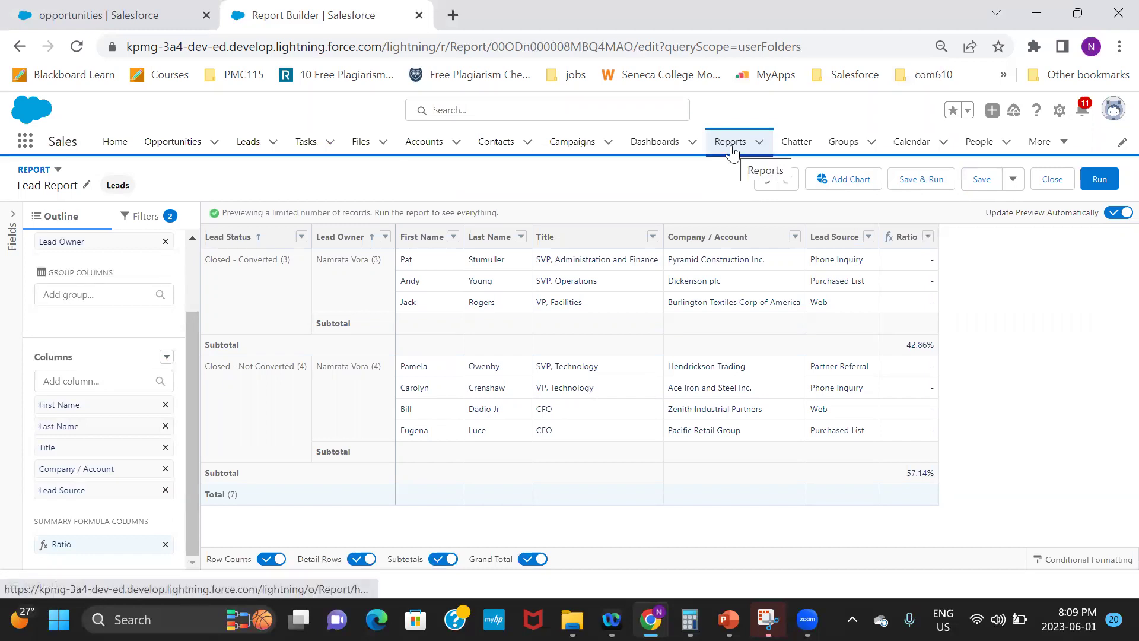
Step: Open the lead dashboard from the dashboards list for editing
{"action": "left_click", "coordinate": [638, 146]}
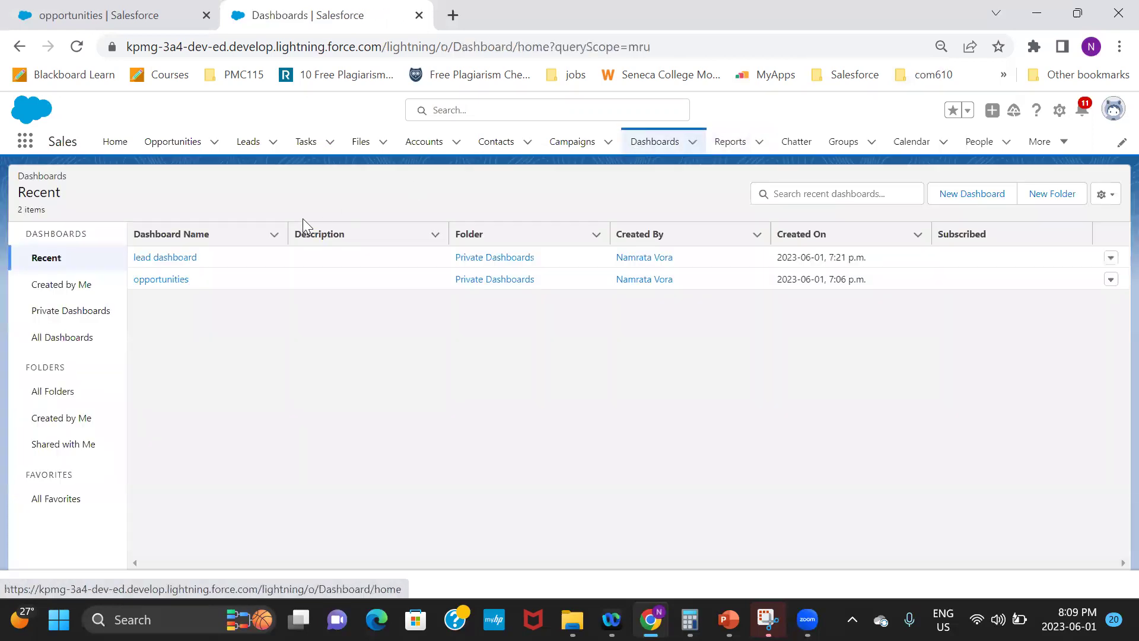
{"action": "left_click", "coordinate": [188, 258]}
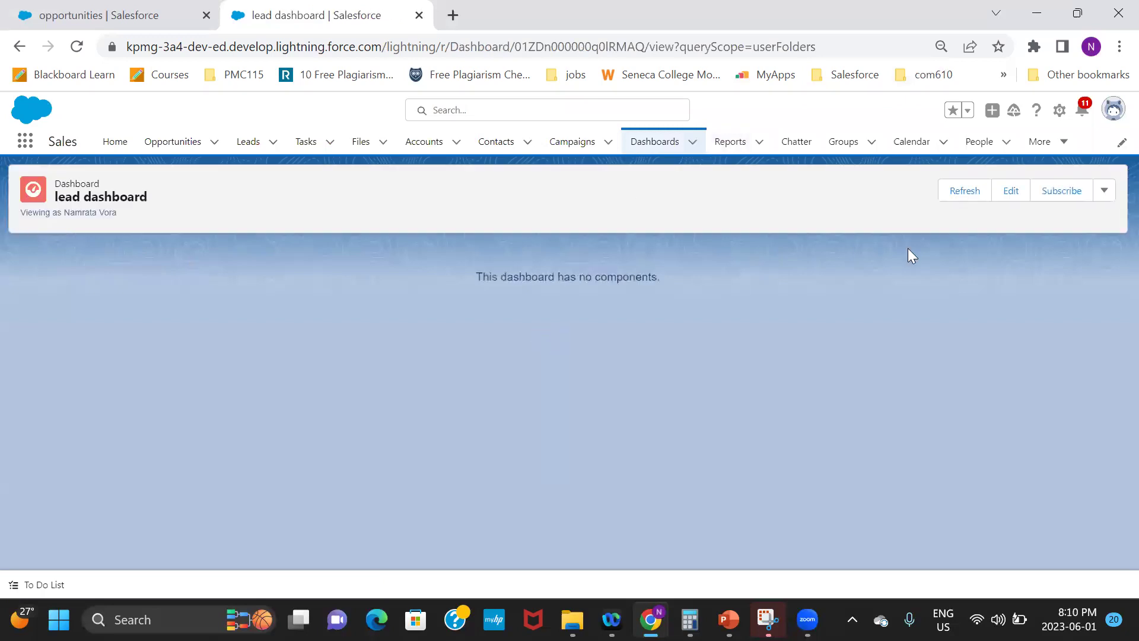
{"action": "left_click", "coordinate": [1011, 191]}
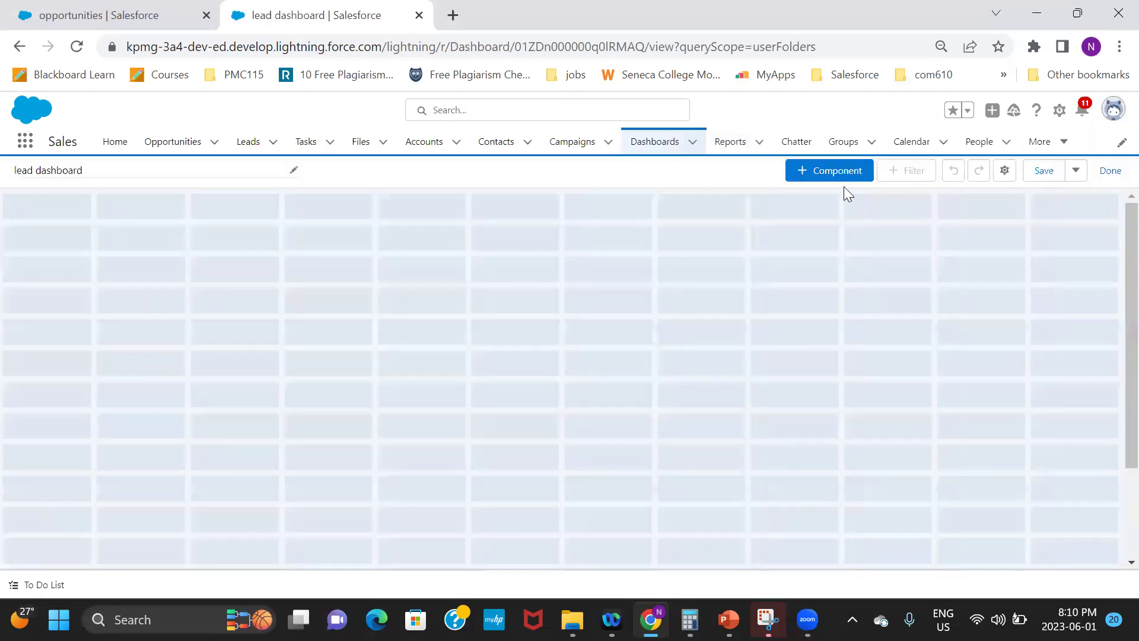
Step: Start a new dashboard component based on the Lead Report
{"action": "left_click", "coordinate": [818, 176]}
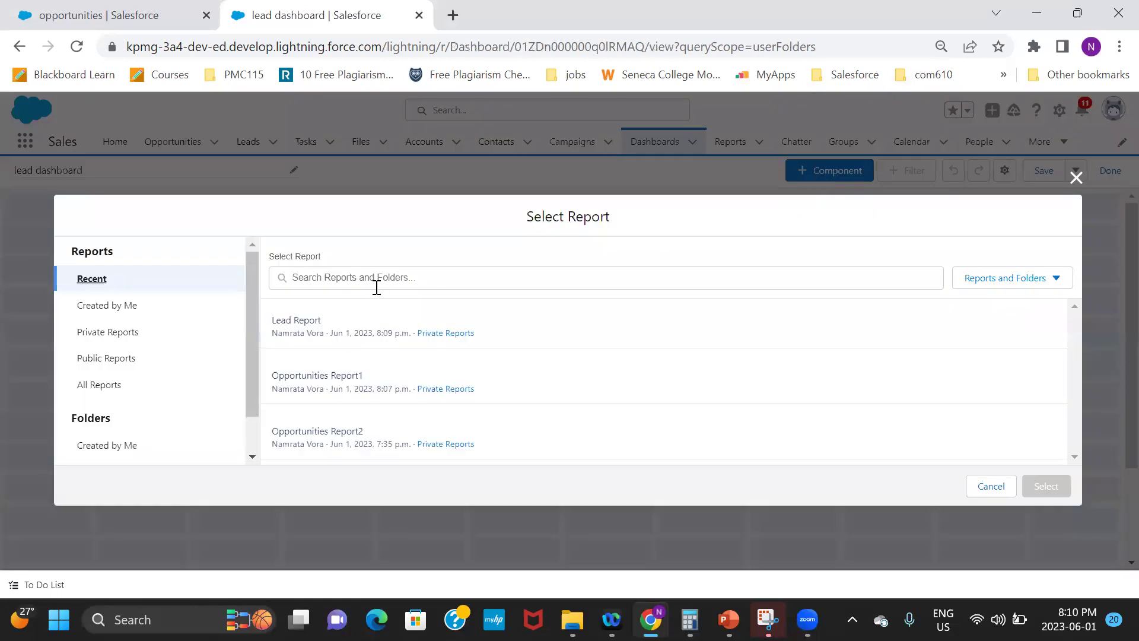
{"action": "left_click", "coordinate": [342, 307]}
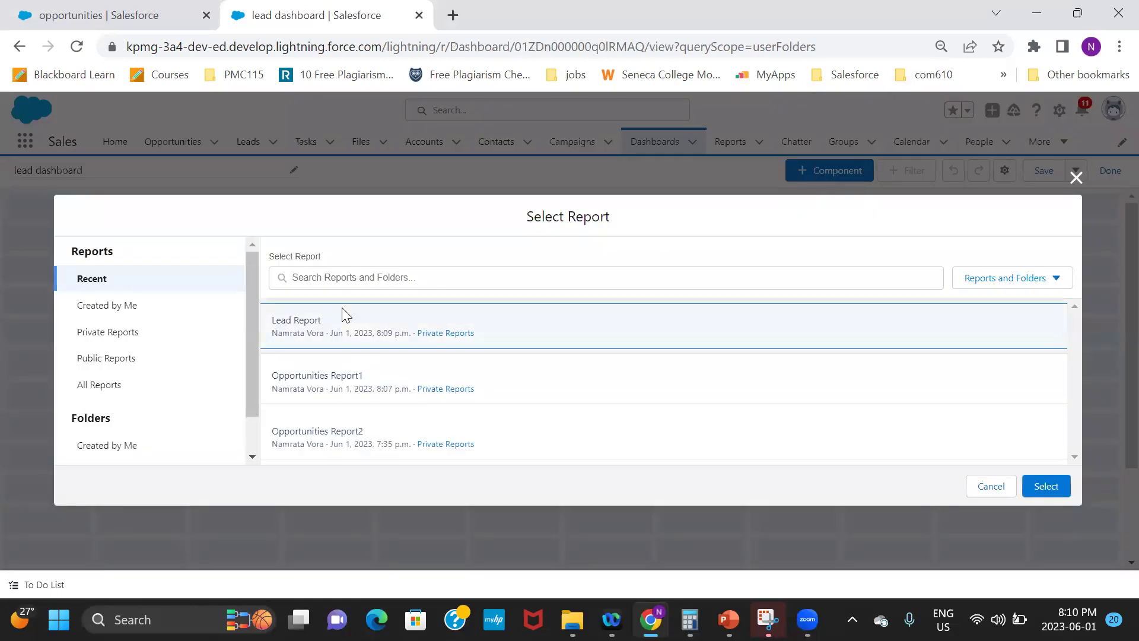
{"action": "left_click", "coordinate": [1045, 486]}
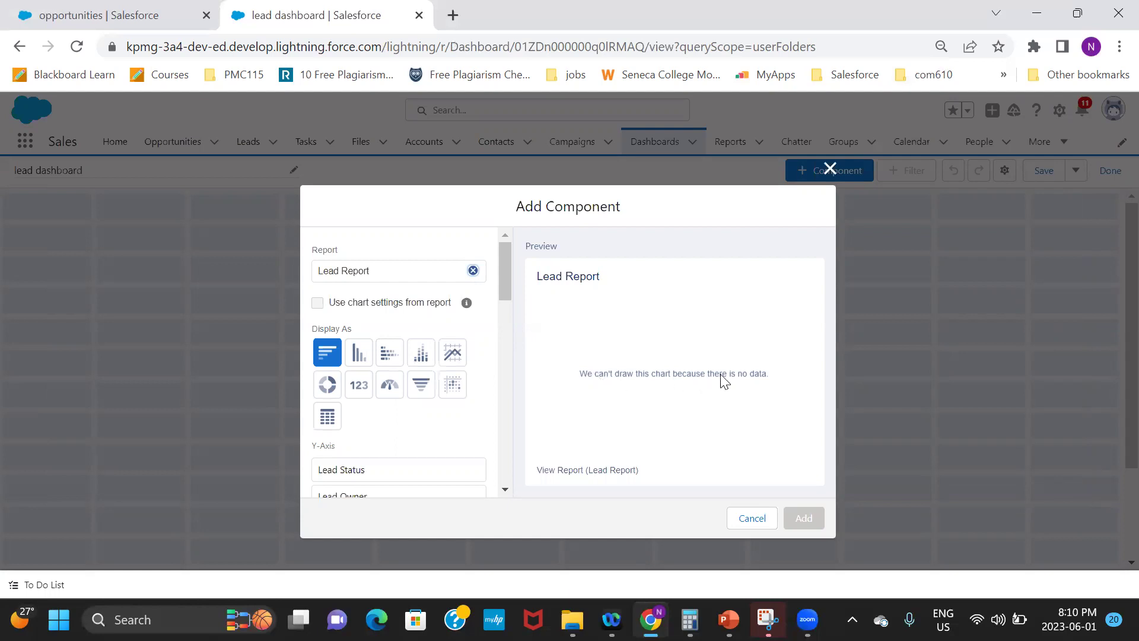
Step: Review the axis settings of the Lead Report component's horizontal bar chart
{"action": "left_click_drag", "start_coordinate": [509, 280], "coordinate": [506, 332]}
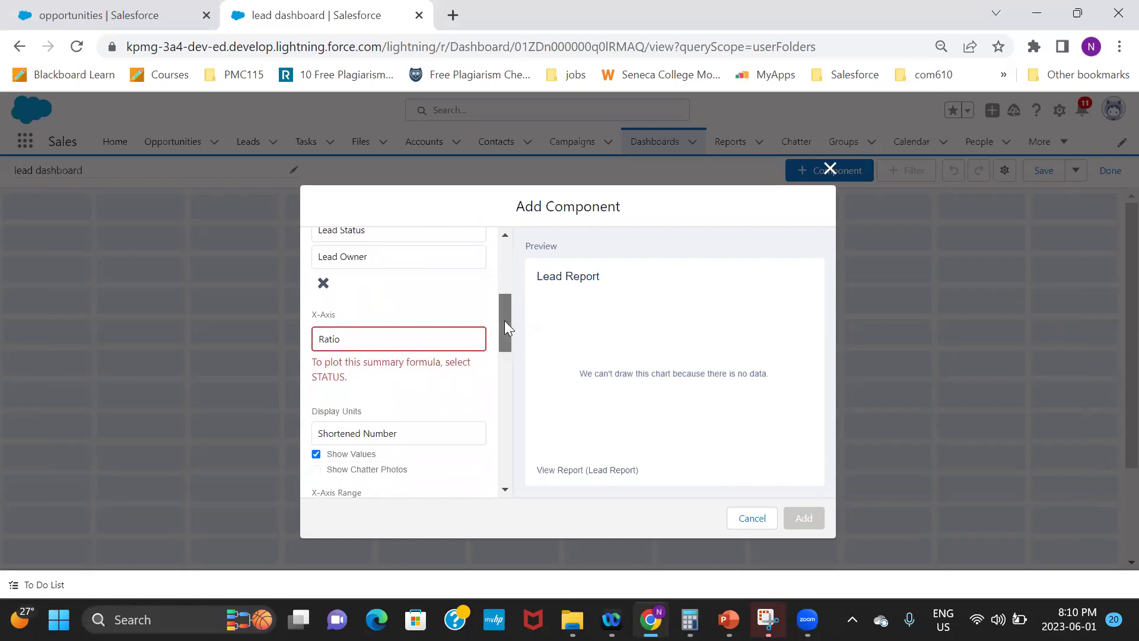
{"action": "left_click_drag", "start_coordinate": [506, 326], "coordinate": [506, 279]}
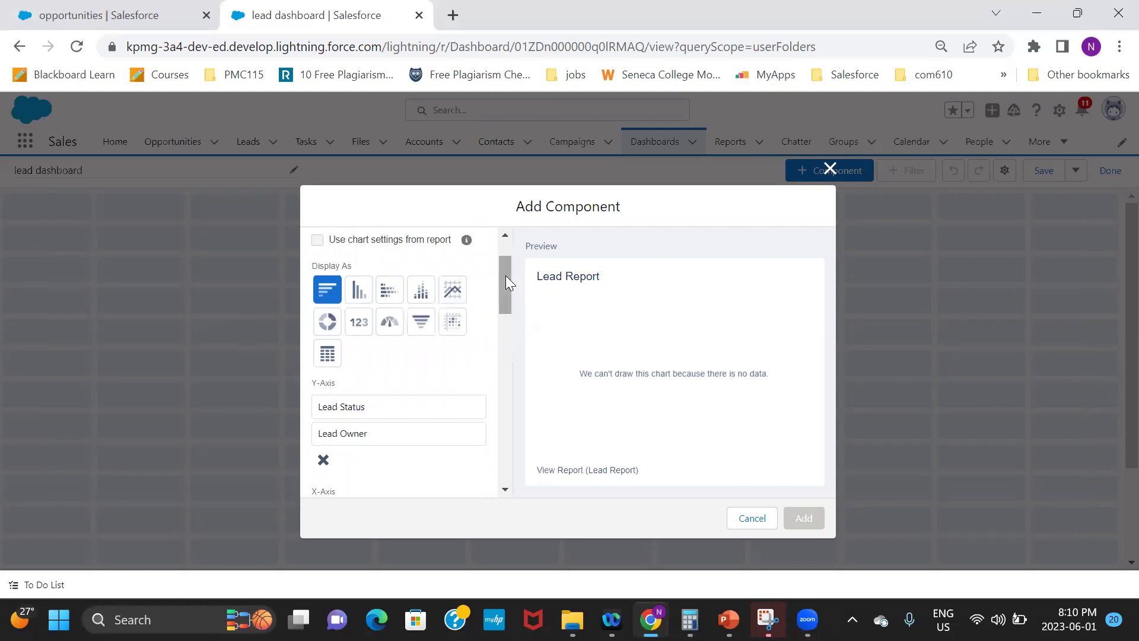
{"action": "left_click_drag", "start_coordinate": [505, 275], "coordinate": [507, 310]}
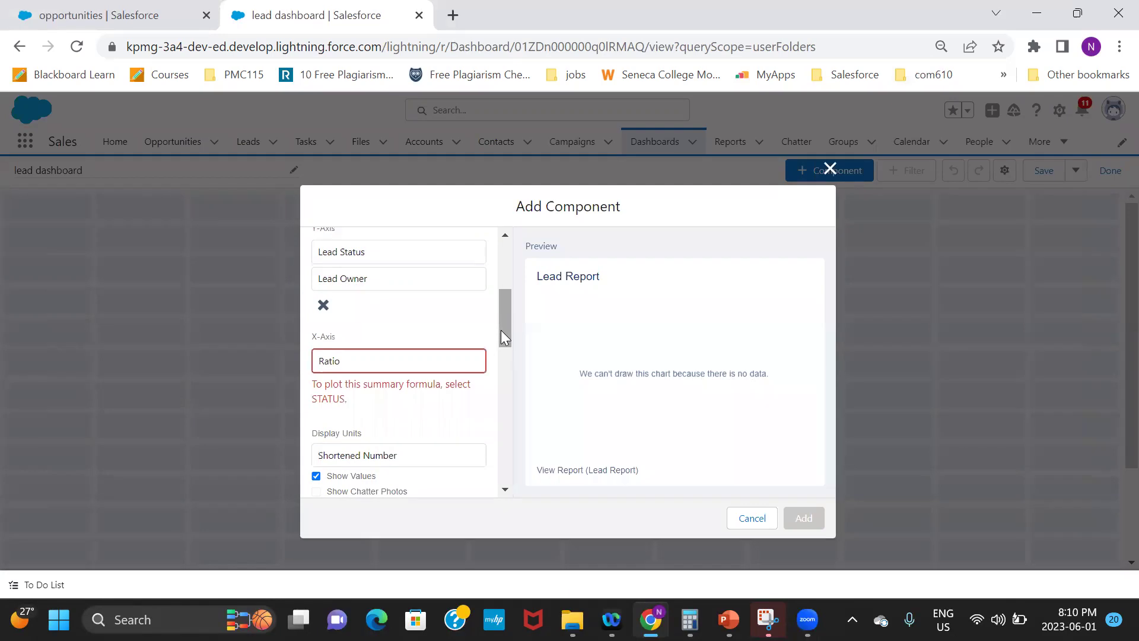
{"action": "left_click_drag", "start_coordinate": [501, 329], "coordinate": [502, 341]}
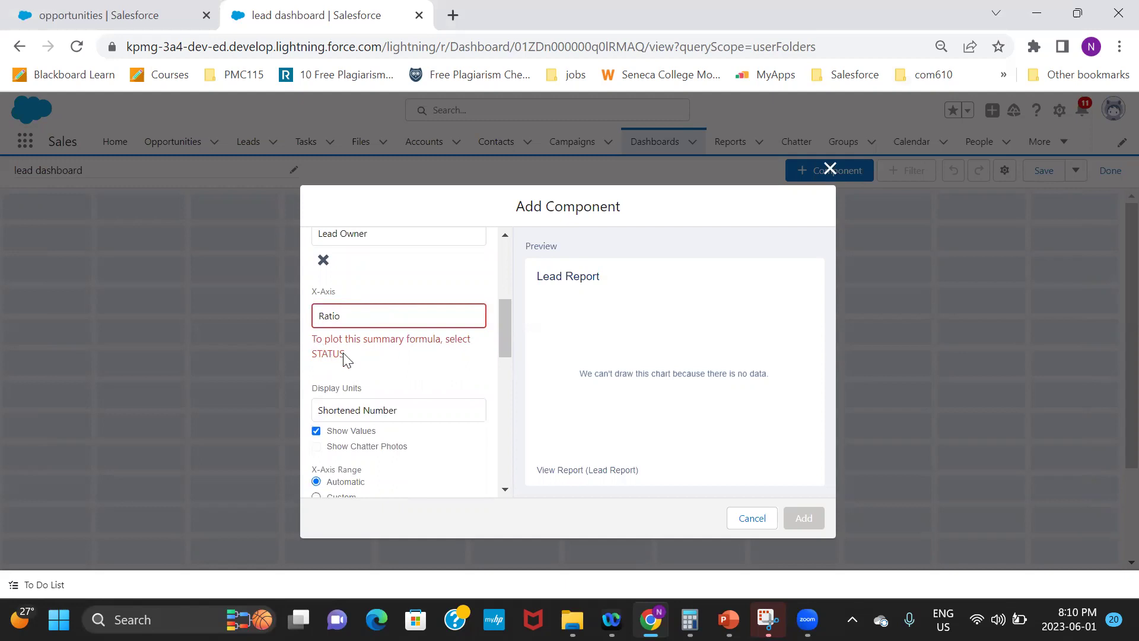
Step: Try displaying the Lead Report component as a vertical bar chart and check its axis settings
{"action": "left_click", "coordinate": [506, 256]}
{"action": "left_click", "coordinate": [359, 326]}
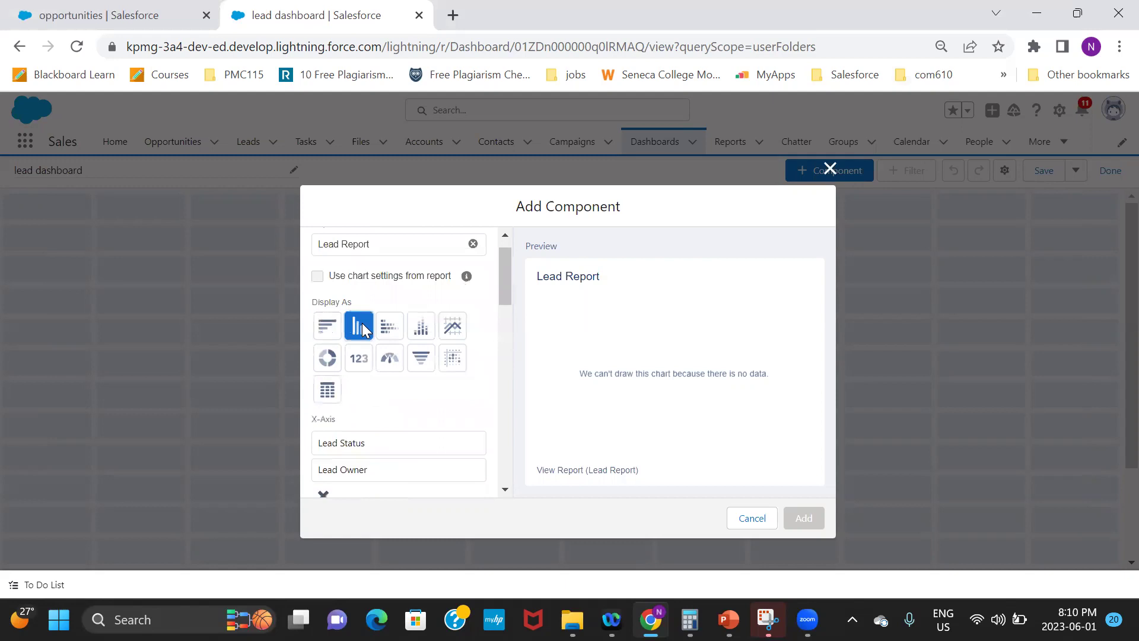
{"action": "left_click_drag", "start_coordinate": [505, 279], "coordinate": [501, 316]}
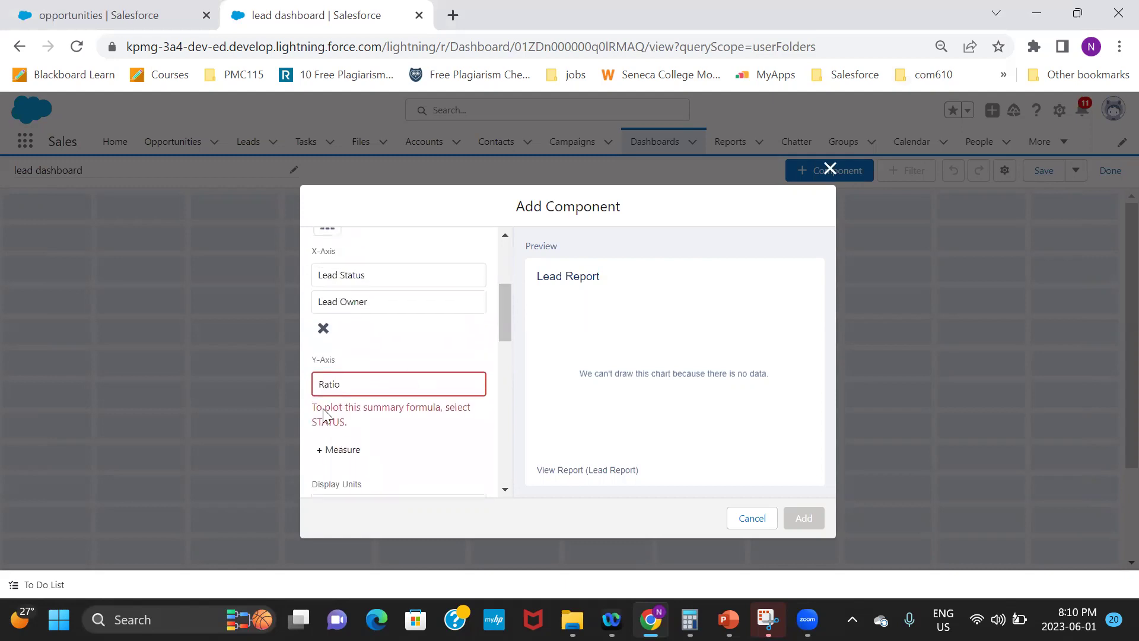
{"action": "left_click", "coordinate": [503, 255]}
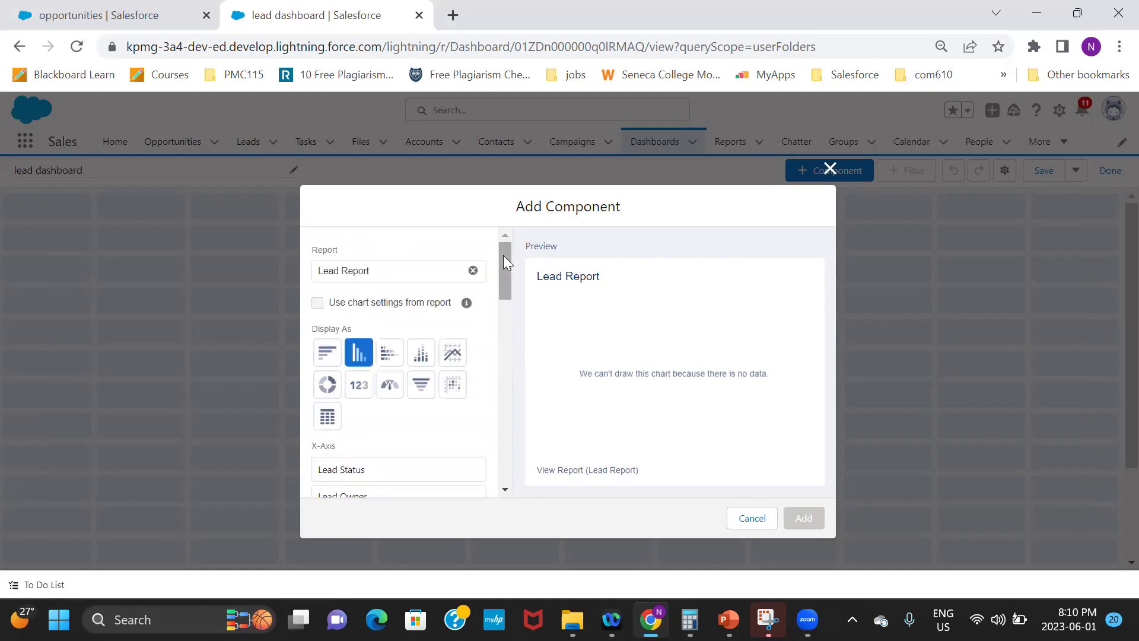
Step: Try the donut chart display for the component and toggle its Show Percentages option on and off
{"action": "left_click", "coordinate": [324, 384]}
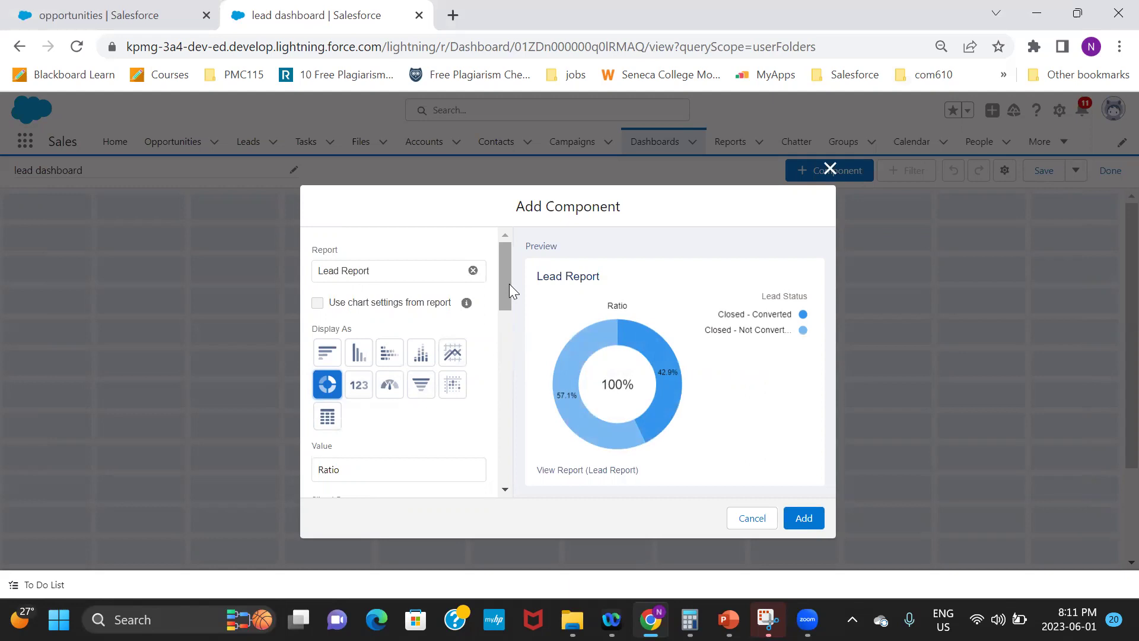
{"action": "left_click_drag", "start_coordinate": [509, 284], "coordinate": [509, 350]}
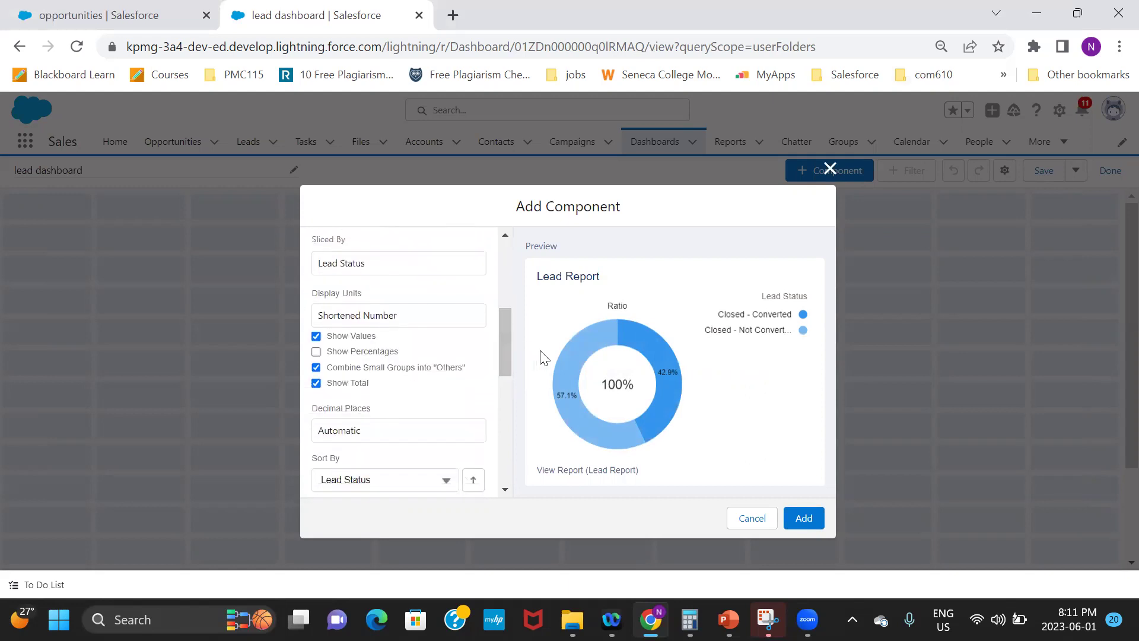
{"action": "left_click", "coordinate": [316, 351]}
{"action": "left_click", "coordinate": [317, 352]}
{"action": "mouse_move", "coordinate": [672, 383]}
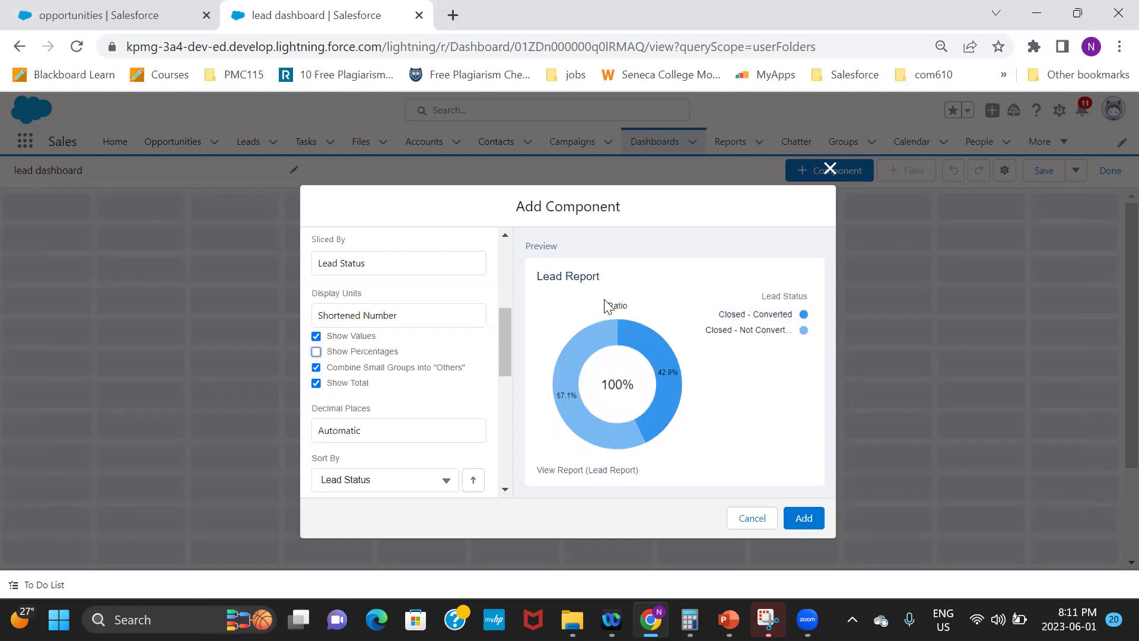
Step: Try the horizontal bar chart display again and check its Lead Status, Lead Owner and Ratio axes
{"action": "left_click_drag", "start_coordinate": [504, 323], "coordinate": [528, 295]}
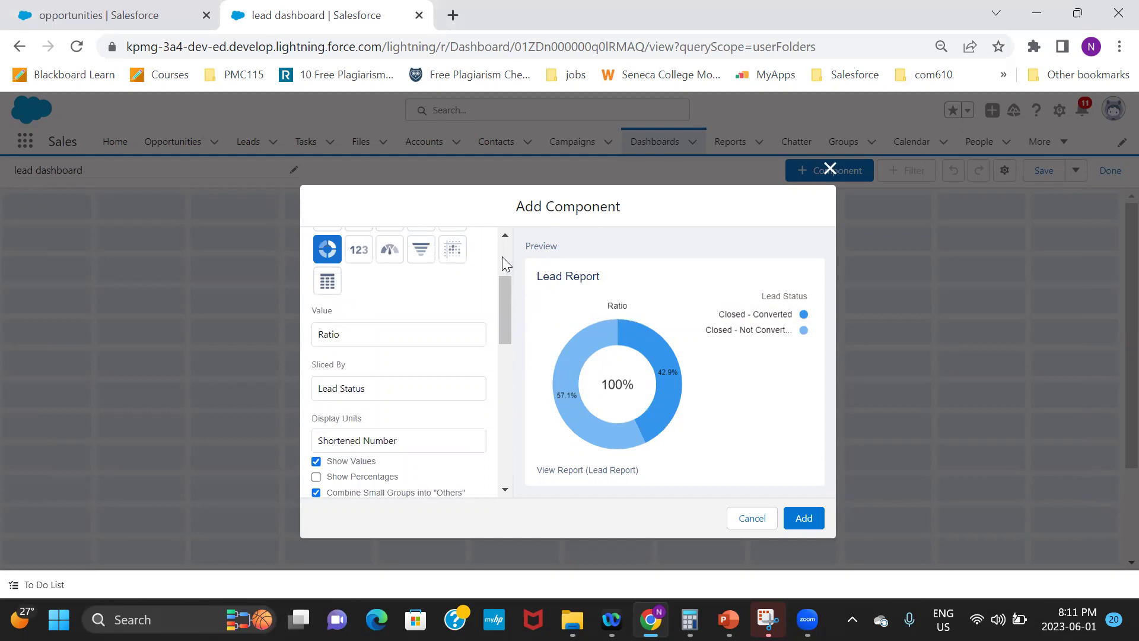
{"action": "scroll", "coordinate": [502, 249], "scroll_direction": "up", "scroll_amount": 3}
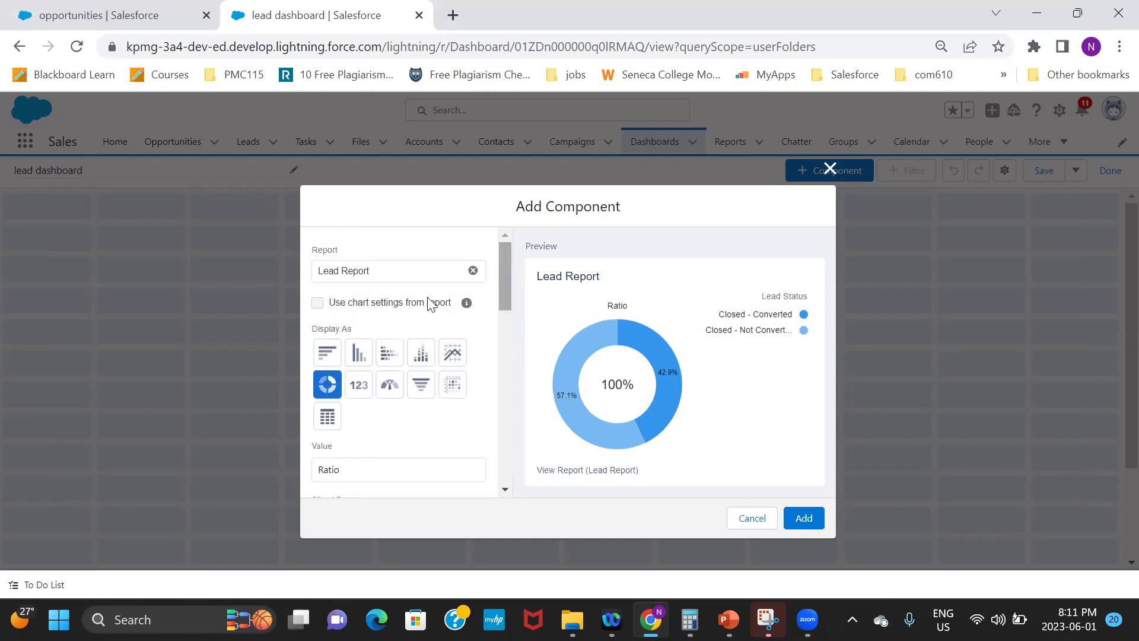
{"action": "left_click", "coordinate": [331, 352]}
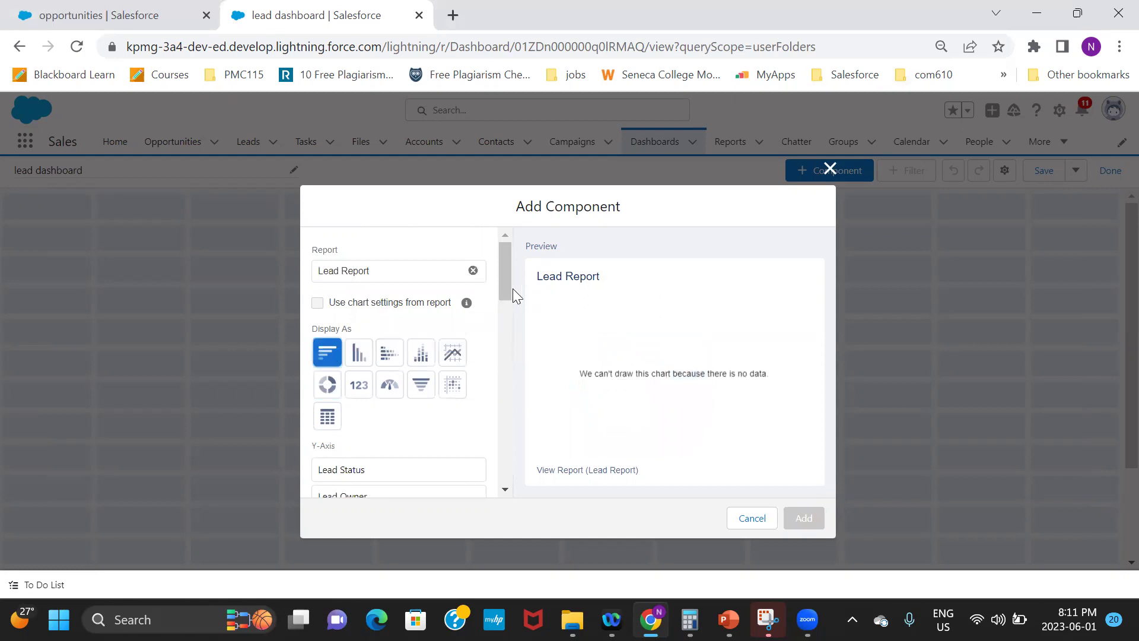
{"action": "left_click_drag", "start_coordinate": [502, 284], "coordinate": [512, 304]}
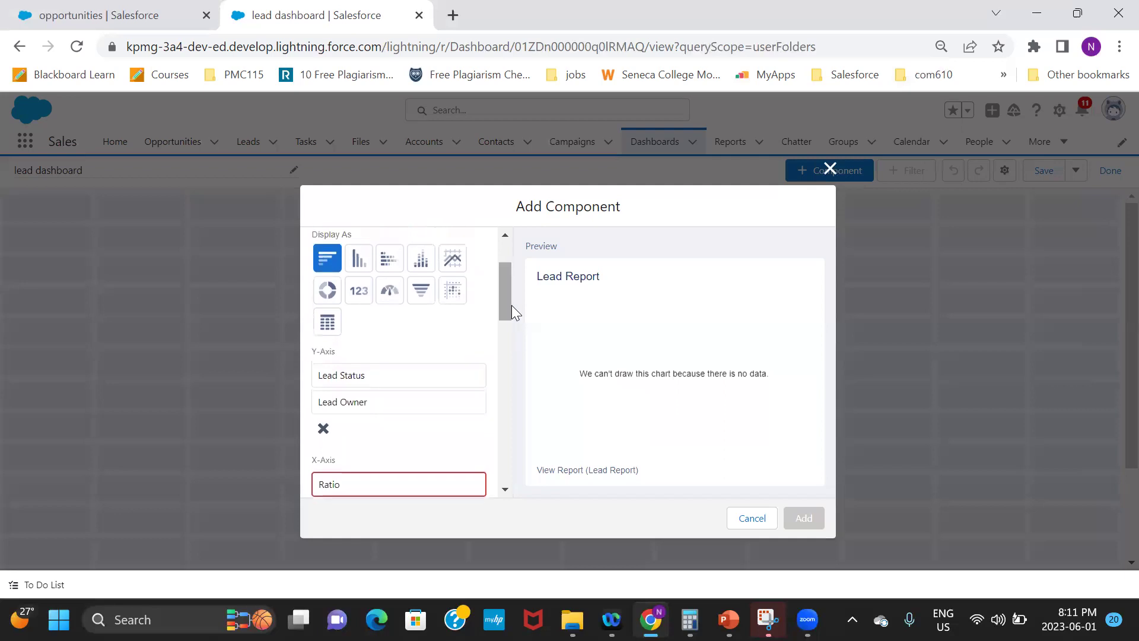
Step: Display the Lead Report component as a donut chart of Ratio sliced by Lead Status and add it to the dashboard
{"action": "left_click", "coordinate": [328, 292]}
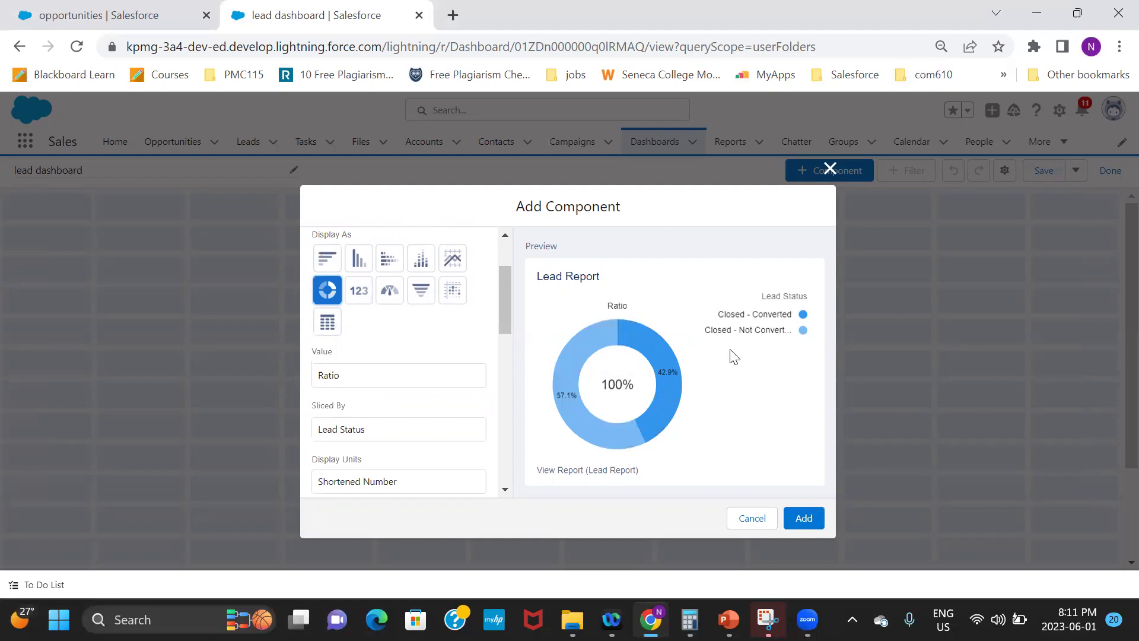
{"action": "left_click", "coordinate": [805, 519]}
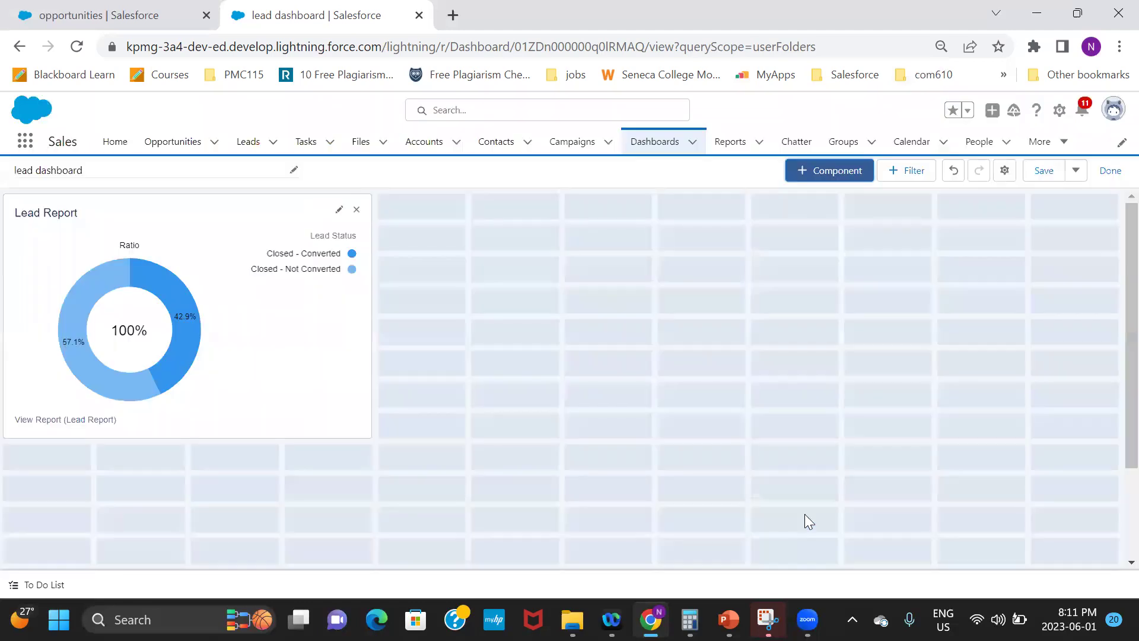
Step: Save the lead dashboard and inspect the ratio of each lead status slice in the donut chart
{"action": "left_click", "coordinate": [1044, 171]}
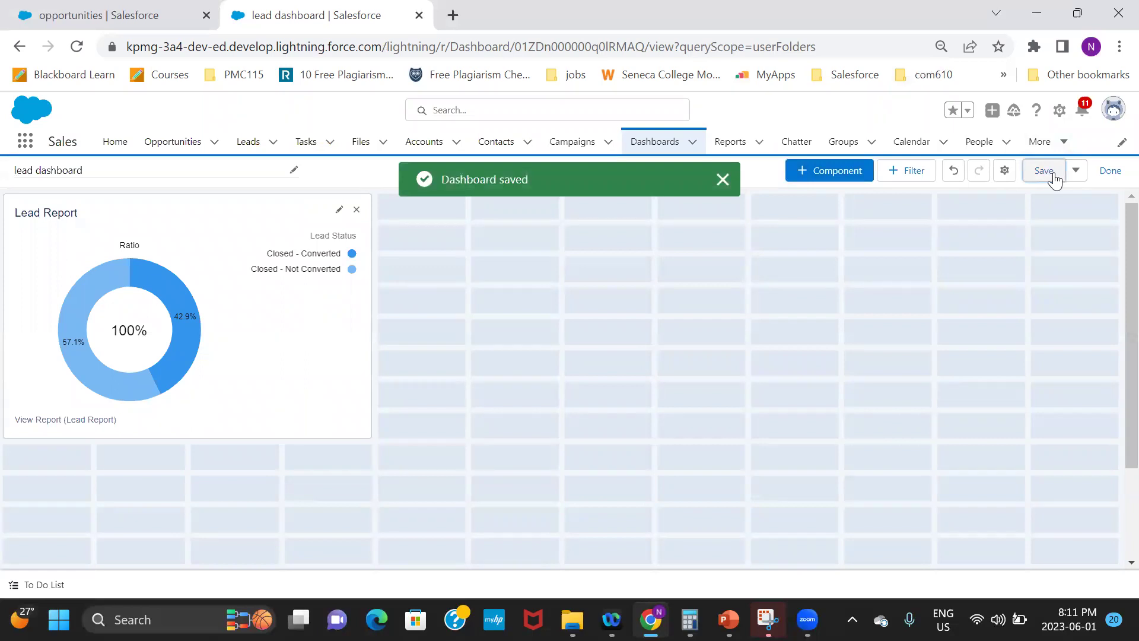
{"action": "left_click", "coordinate": [723, 182]}
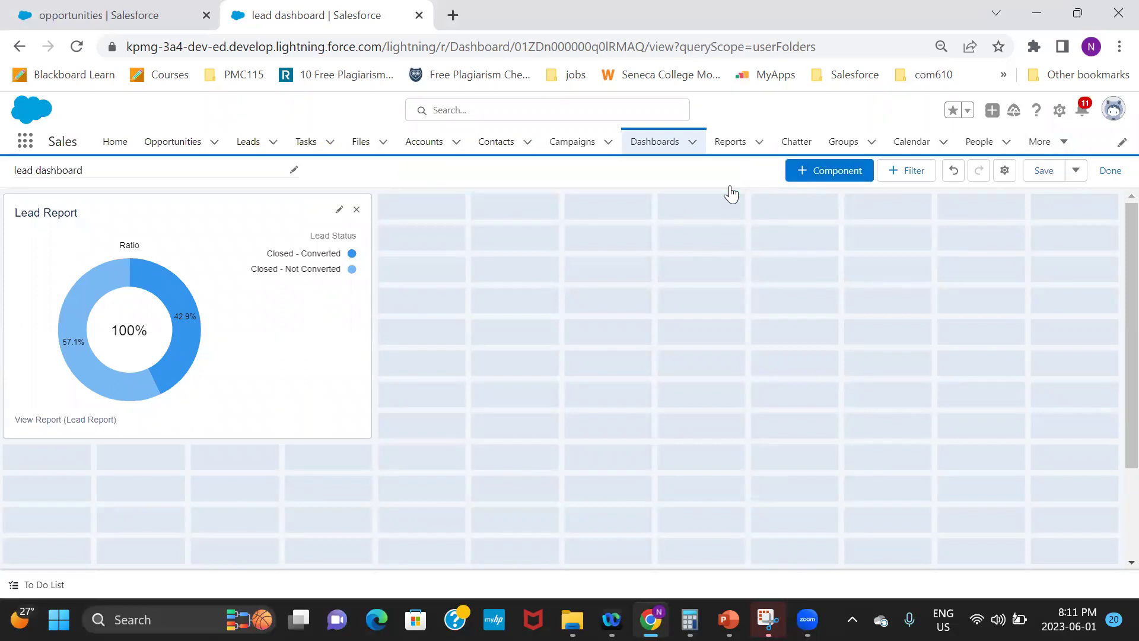
{"action": "mouse_move", "coordinate": [160, 288]}
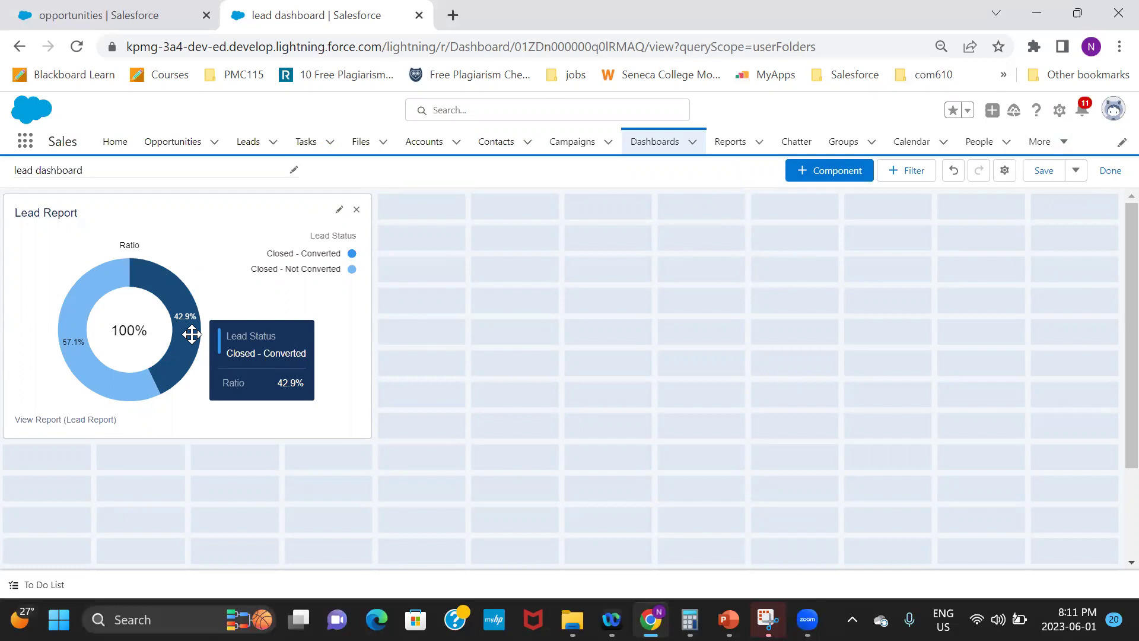
{"action": "mouse_move", "coordinate": [121, 392]}
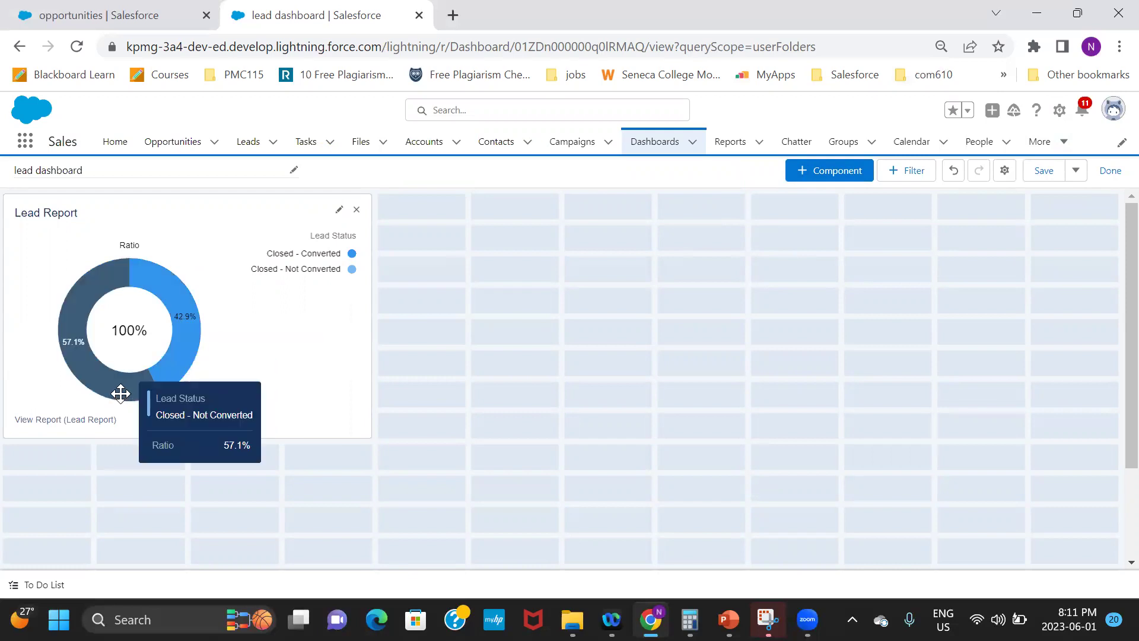